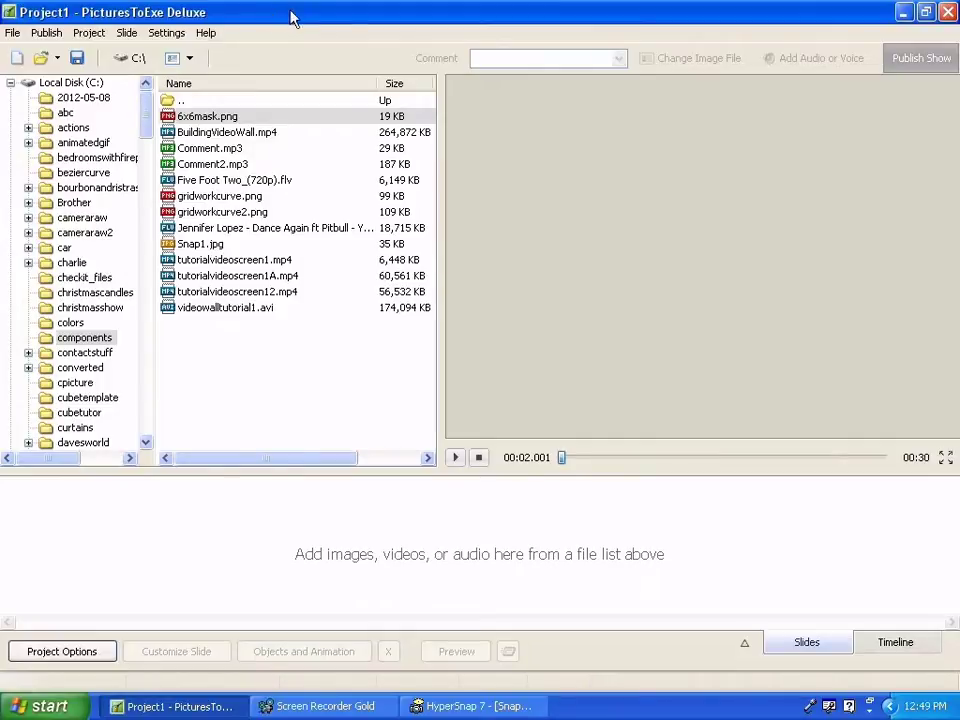
Add 6x6mask.png from the file list as slide 1.
{"action": "double_click", "coordinate": [203, 118]}
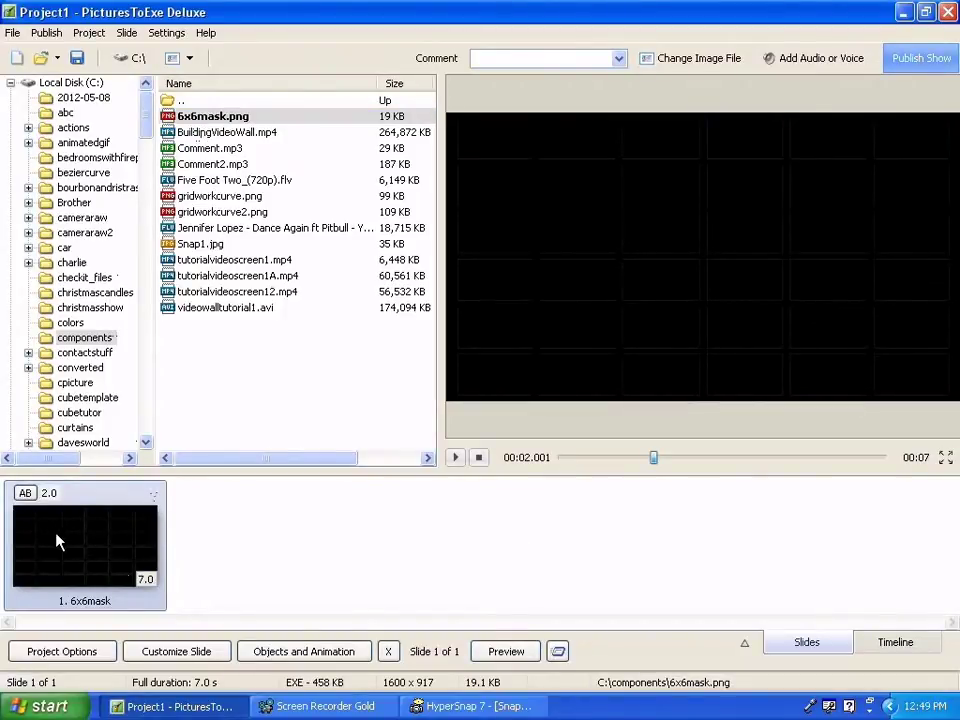
Add the dance video as an object on slide 1 in Objects and Animation.
{"action": "left_click", "coordinate": [266, 652]}
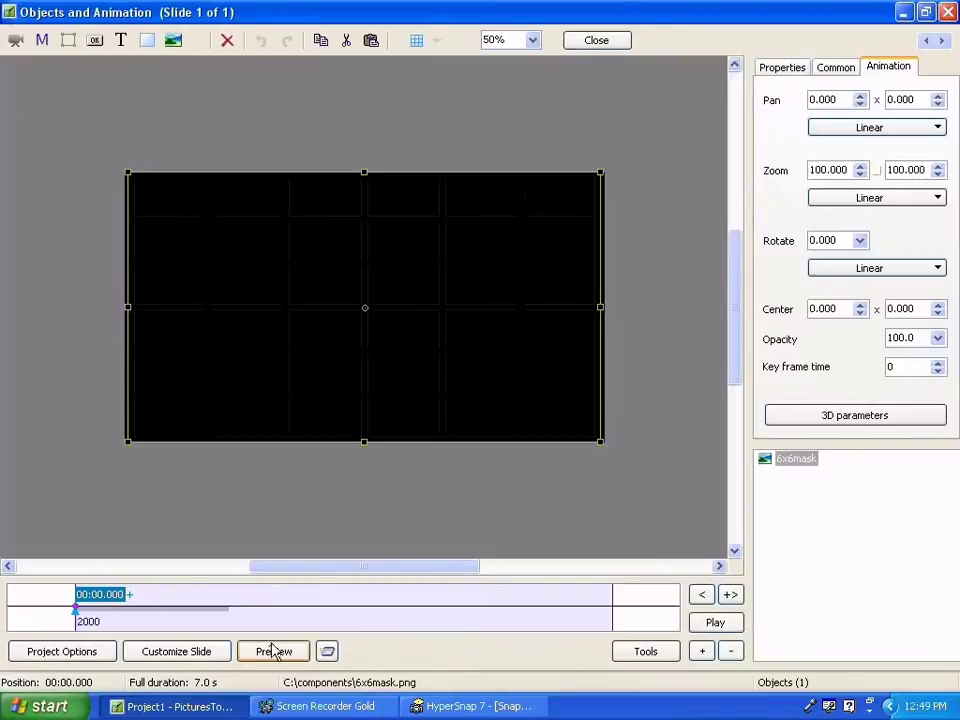
{"action": "left_click", "coordinate": [785, 497]}
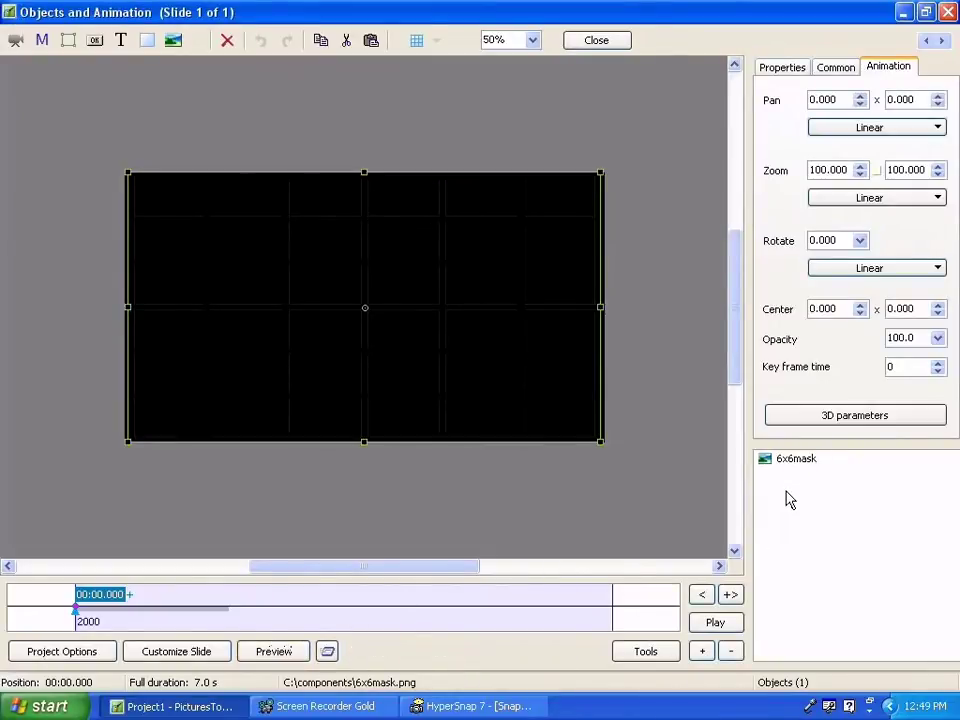
{"action": "right_click", "coordinate": [786, 492]}
{"action": "mouse_move", "coordinate": [806, 505]}
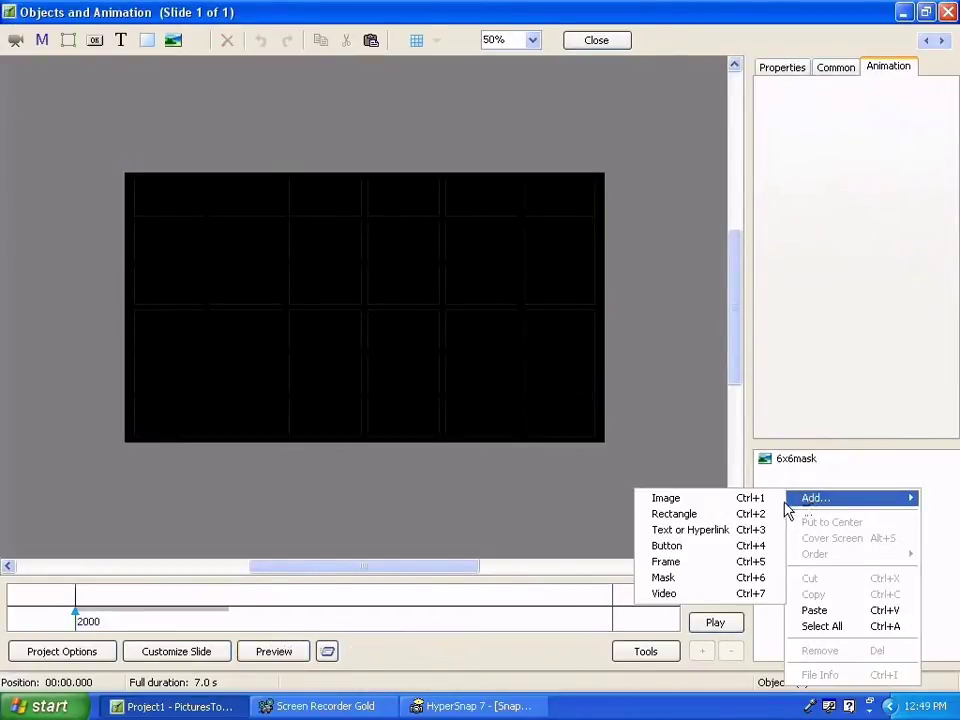
{"action": "left_click", "coordinate": [668, 594]}
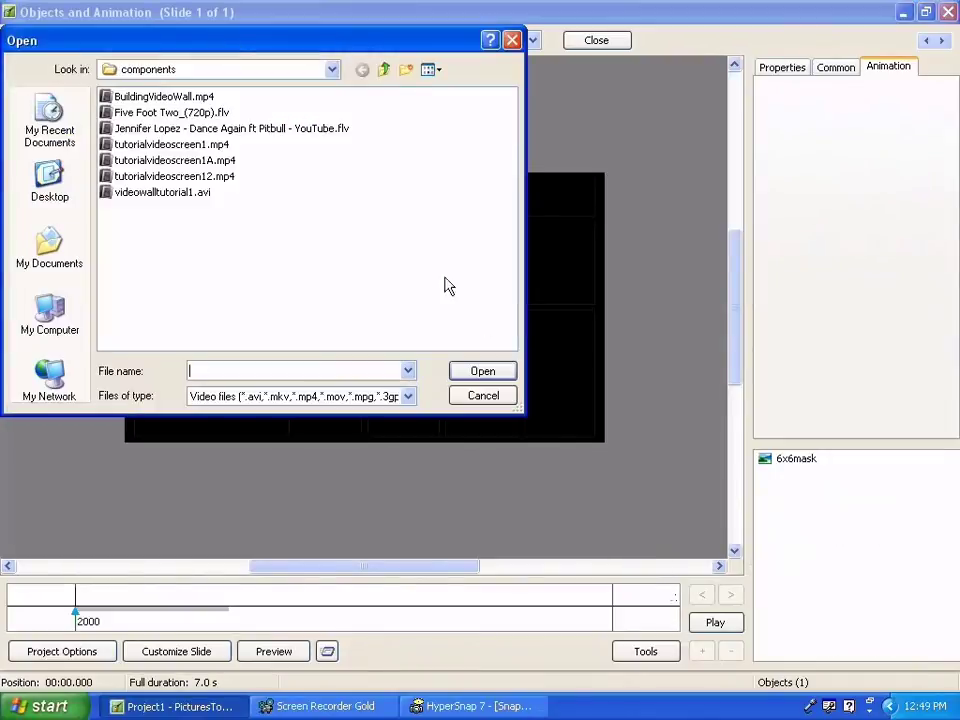
{"action": "double_click", "coordinate": [199, 134]}
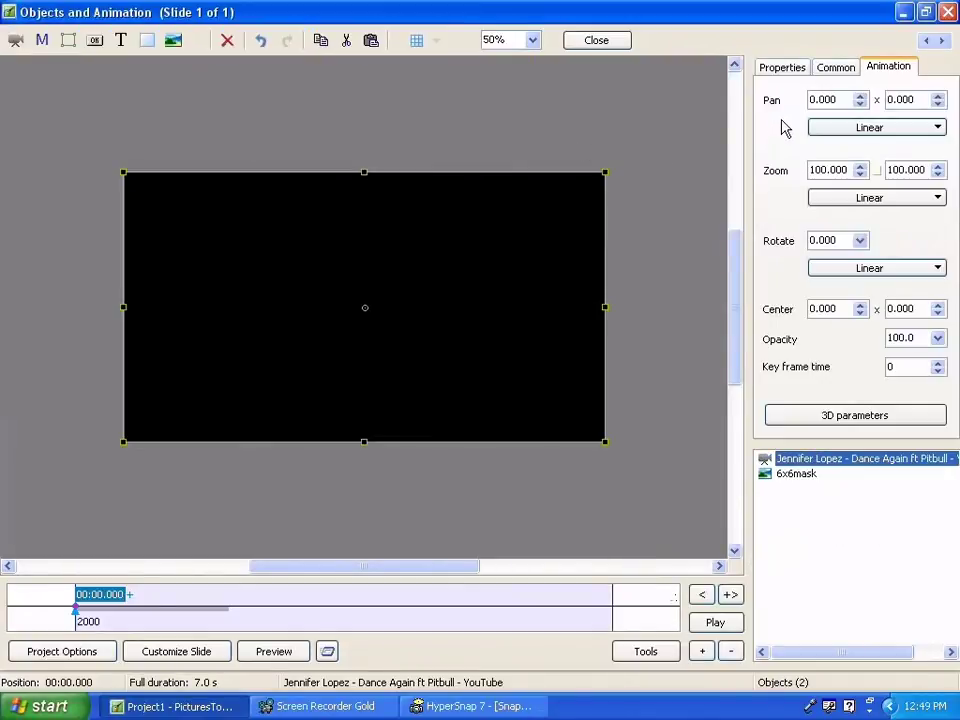
Move the 6x6mask image above the dance video in the object order.
{"action": "left_click", "coordinate": [785, 476]}
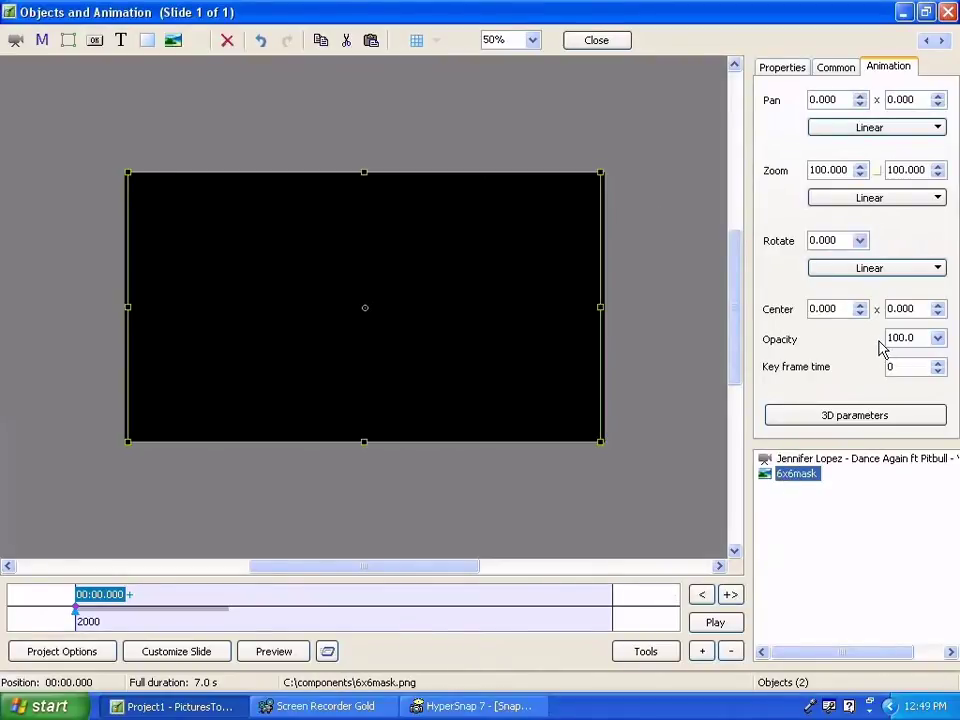
{"action": "key", "text": "ctrl+Up"}
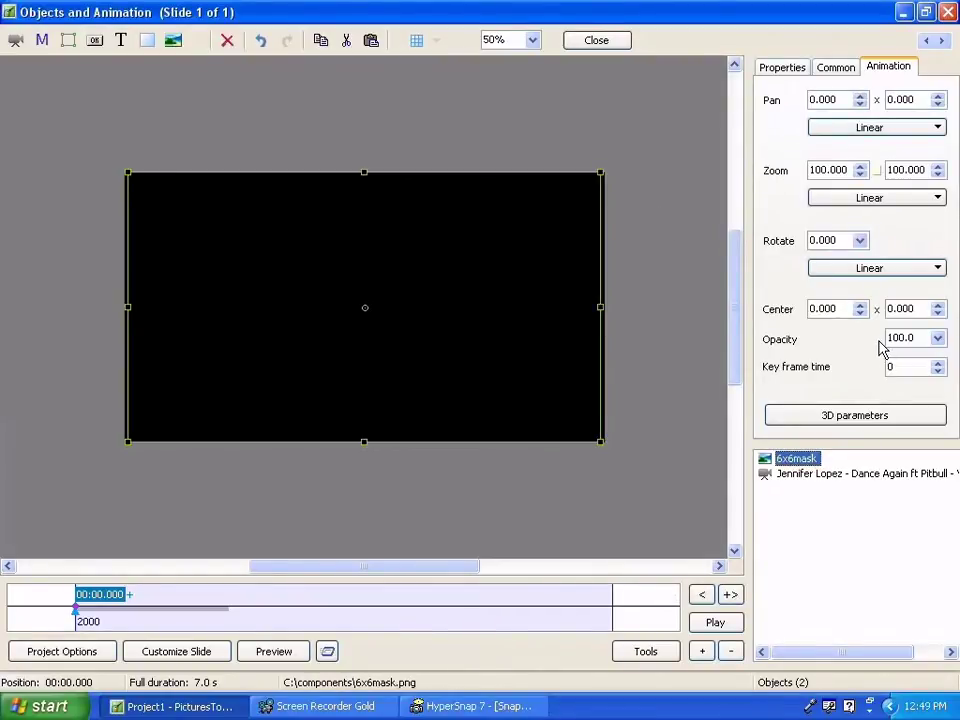
{"action": "left_click", "coordinate": [786, 70]}
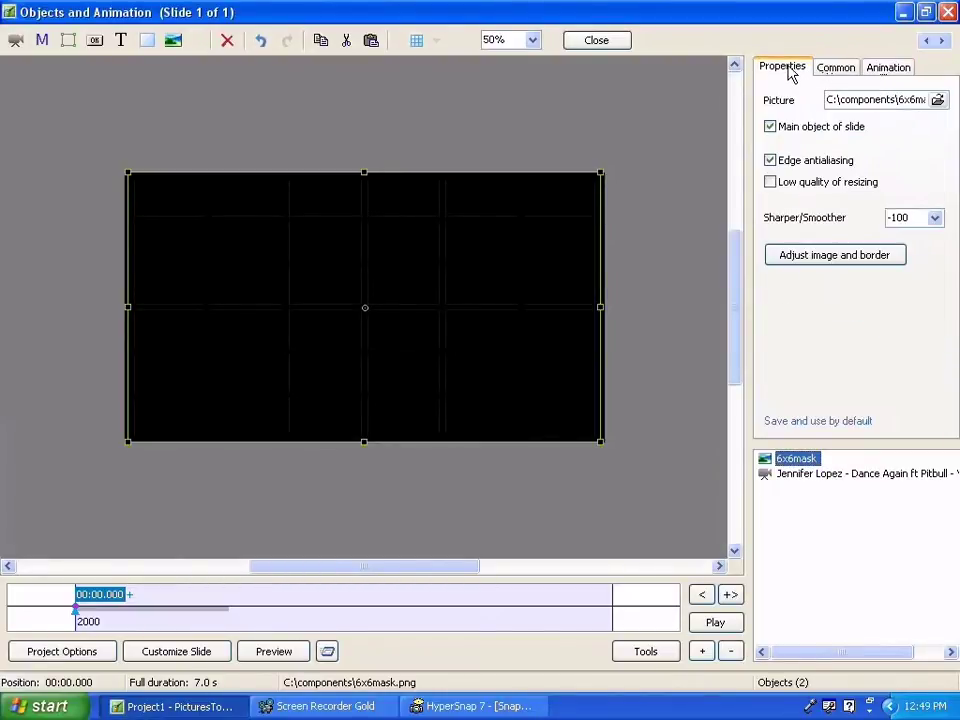
{"action": "left_click", "coordinate": [821, 476]}
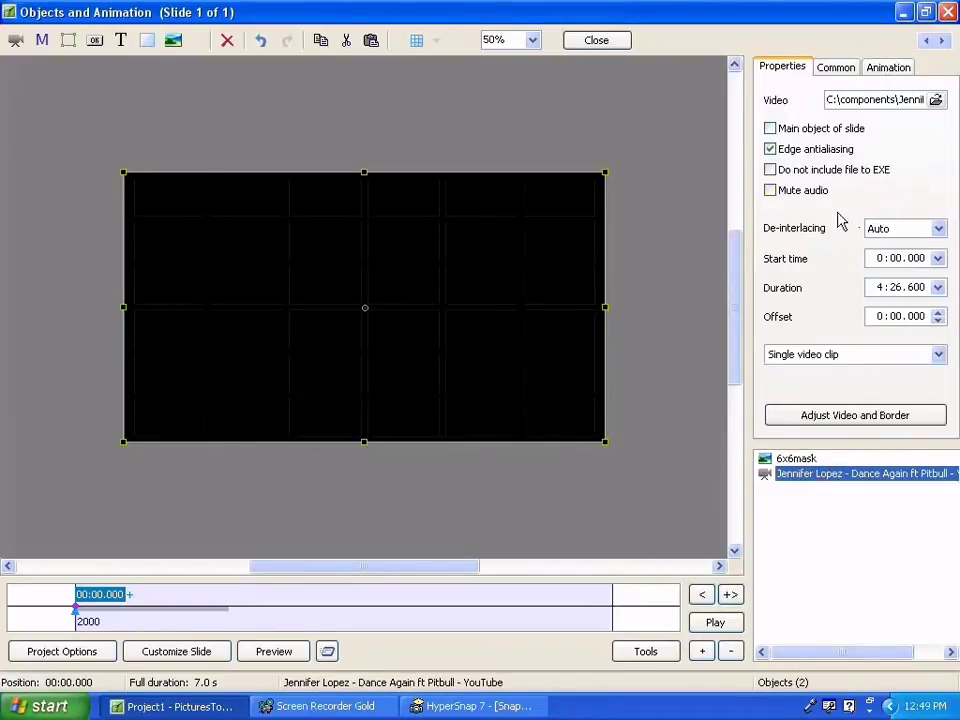
Start the dance video at 0:59 and zoom the 6x6mask image to 102 on both axes.
{"action": "left_click", "coordinate": [892, 258]}
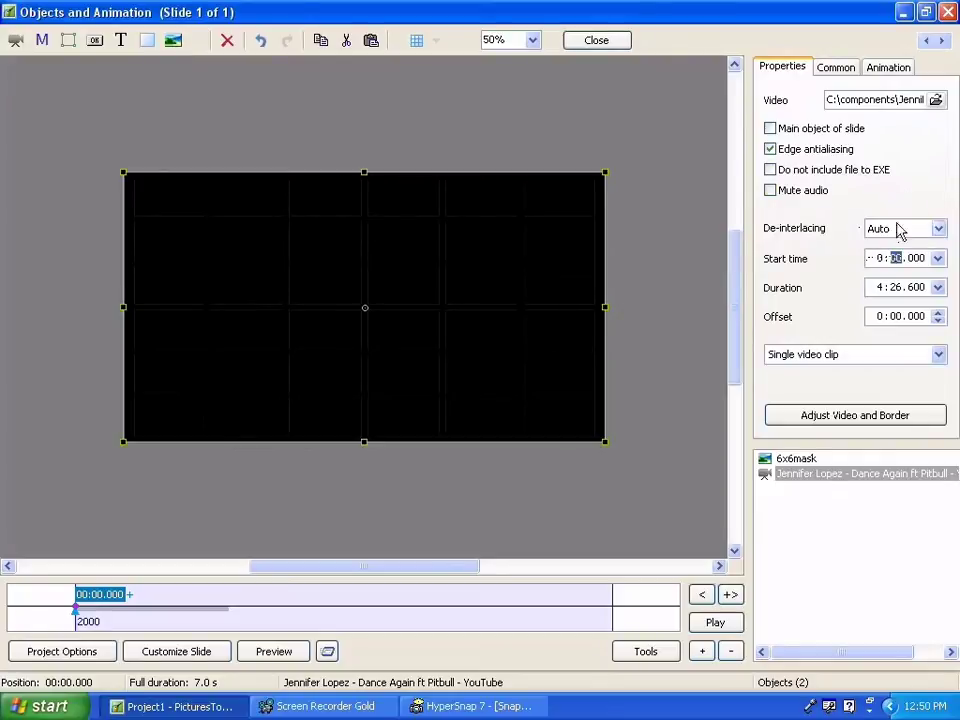
{"action": "type", "text": "59"}
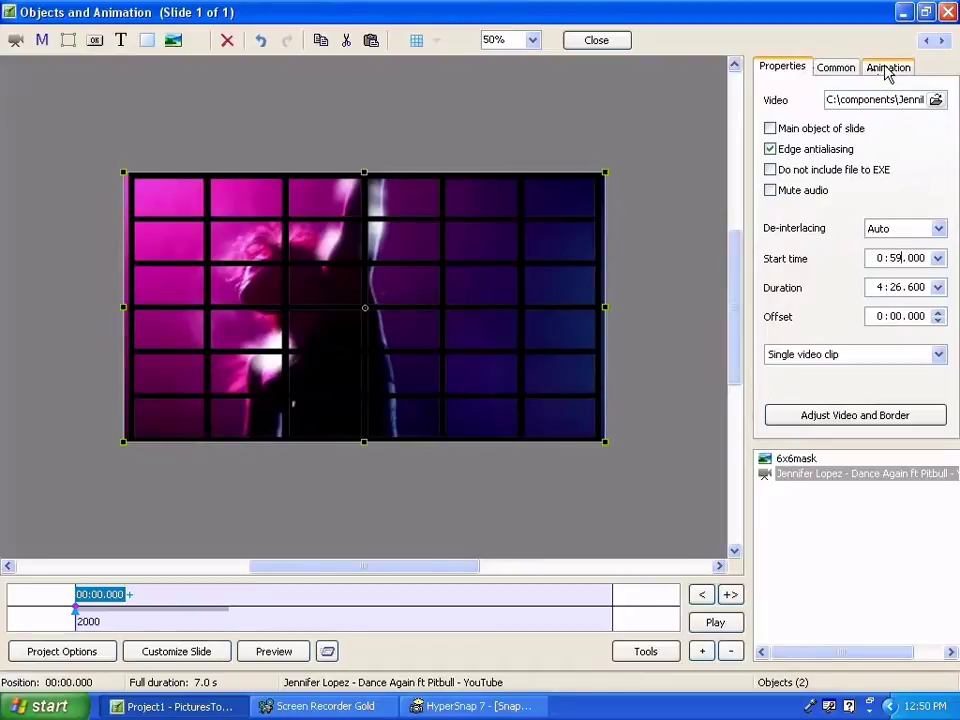
{"action": "left_click", "coordinate": [797, 458]}
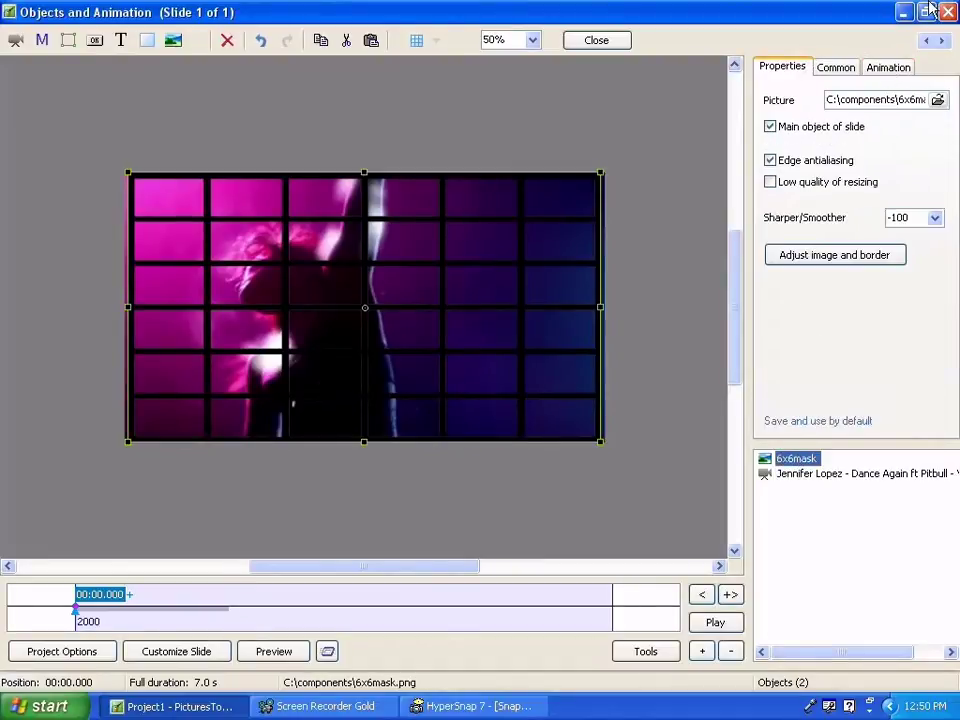
{"action": "left_click", "coordinate": [885, 69]}
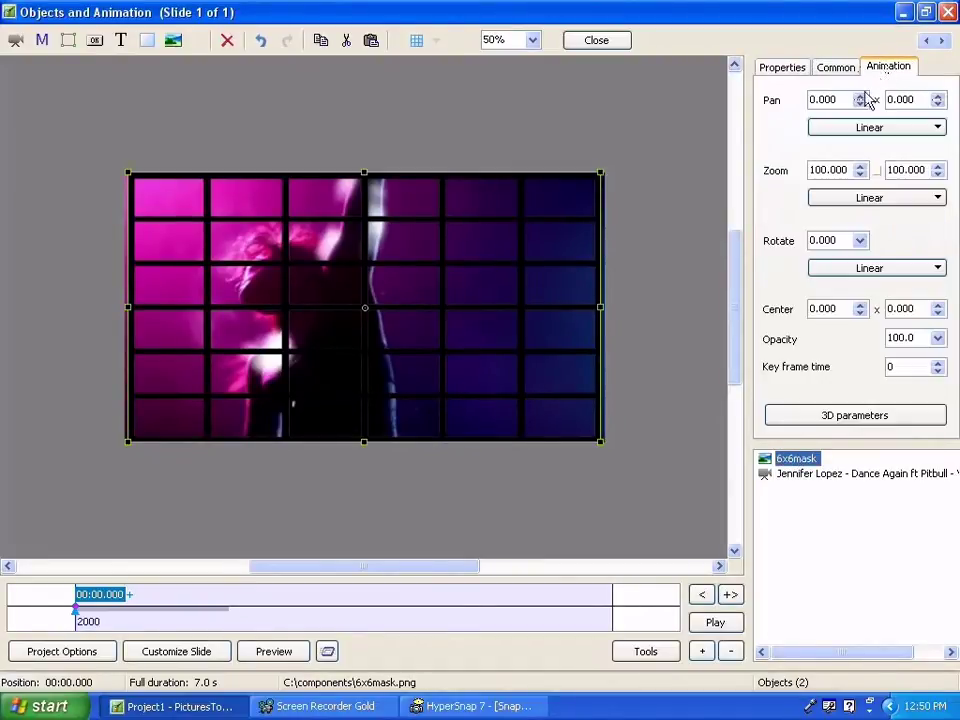
{"action": "left_click", "coordinate": [826, 170]}
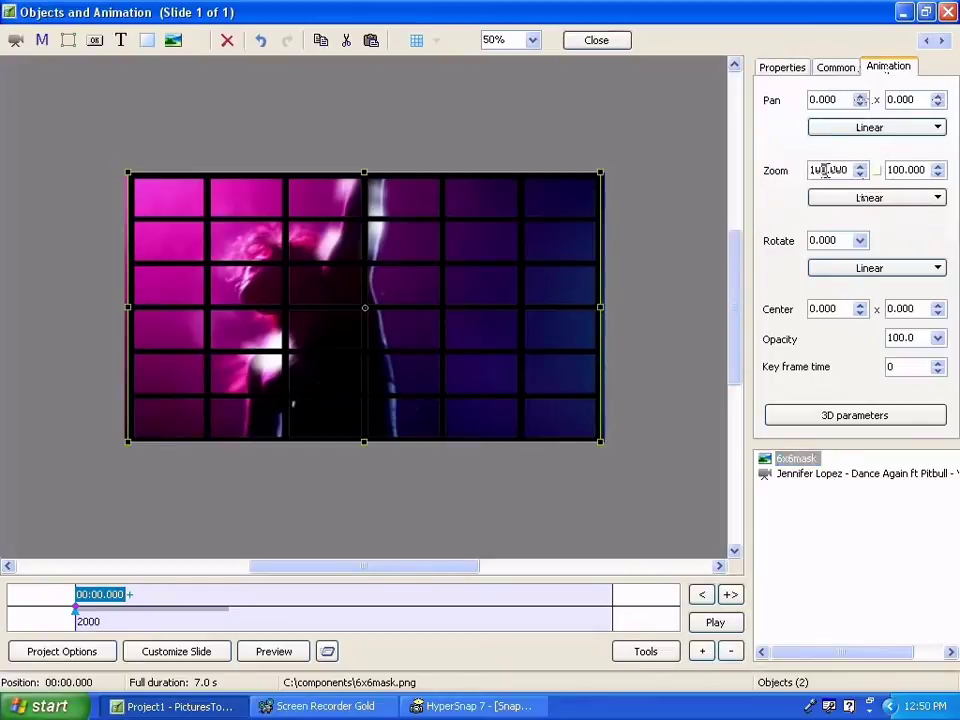
{"action": "scroll", "coordinate": [826, 170], "scroll_direction": "up", "scroll_amount": 2}
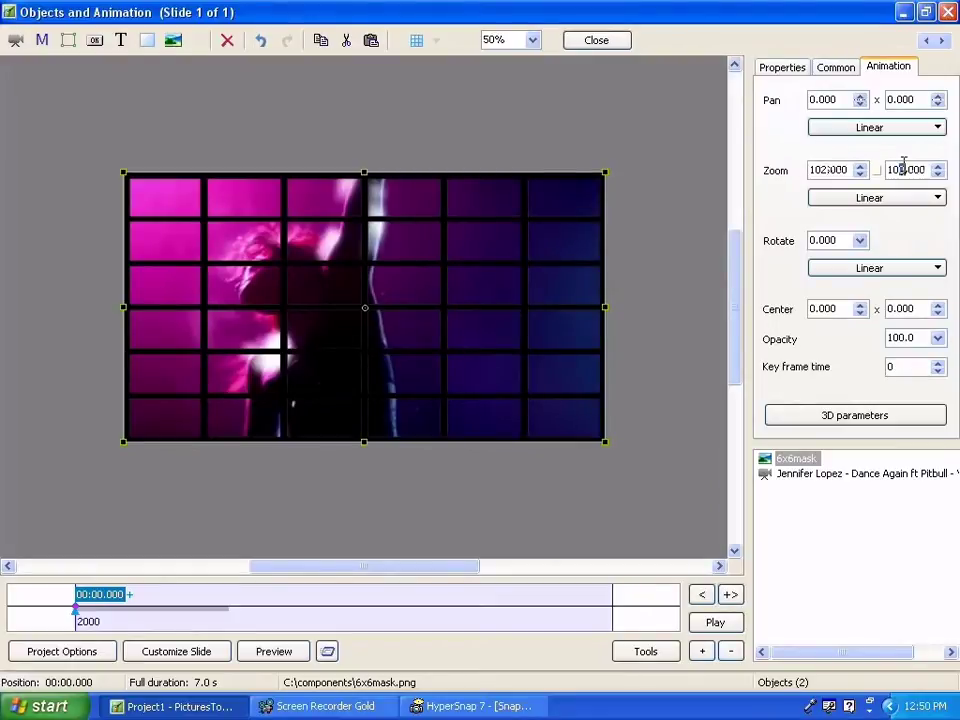
{"action": "scroll", "coordinate": [904, 166], "scroll_direction": "up", "scroll_amount": 1}
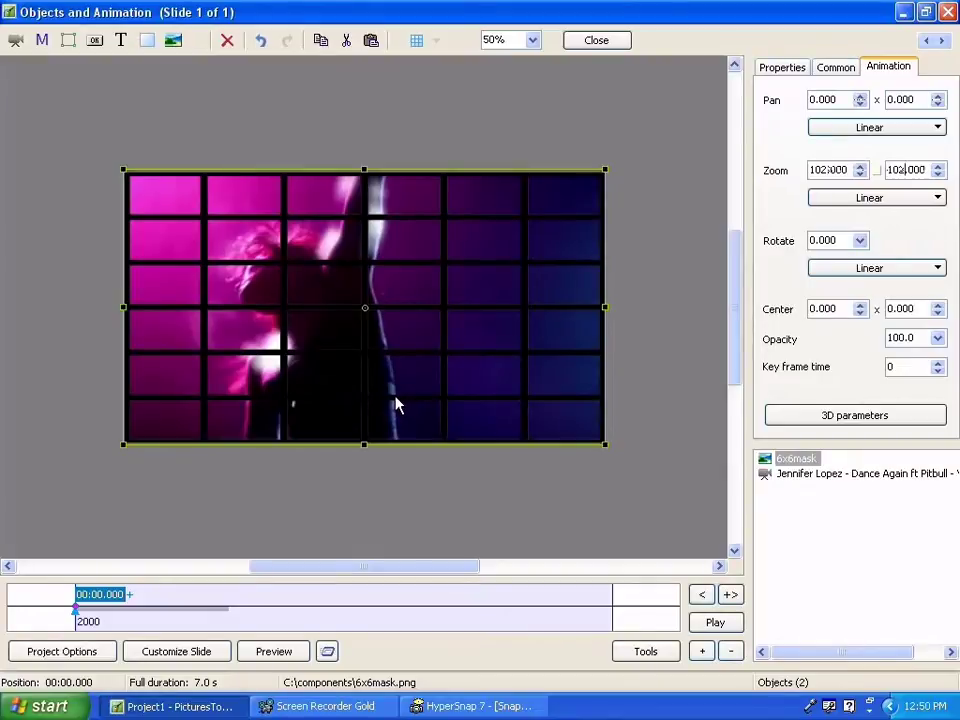
Set the slide duration to 60 seconds in Customize Slide.
{"action": "left_click", "coordinate": [201, 656]}
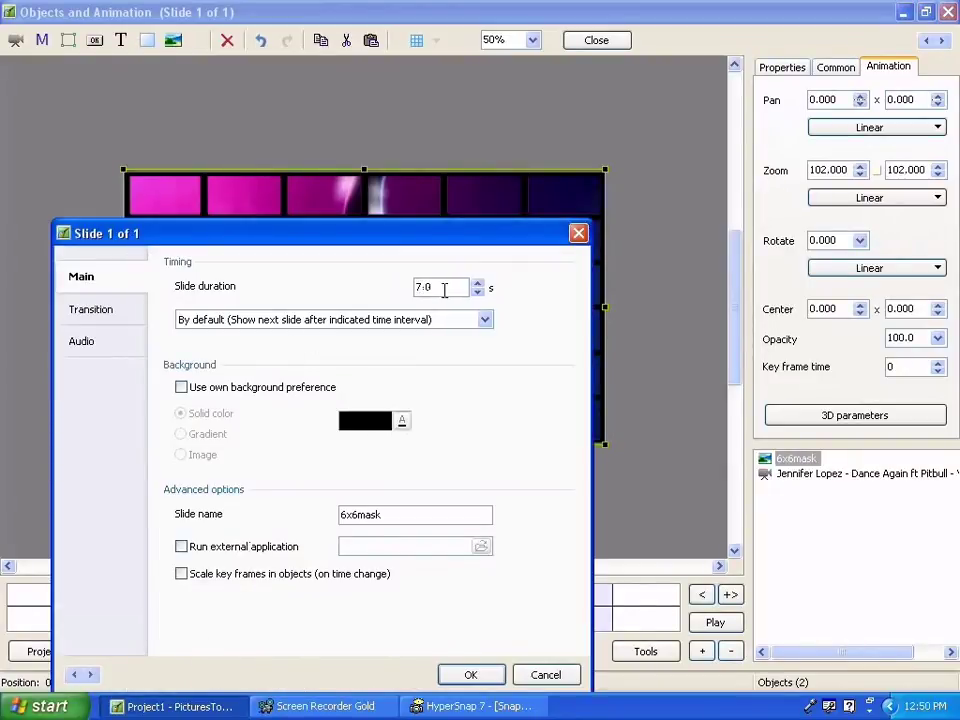
{"action": "left_click_drag", "start_coordinate": [444, 289], "coordinate": [371, 287]}
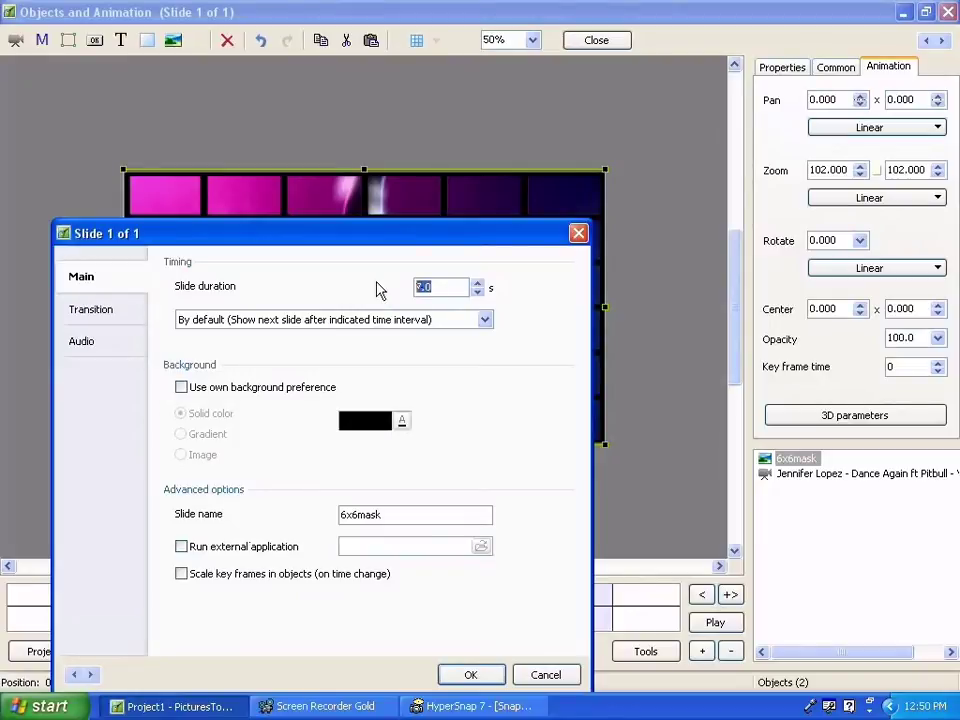
{"action": "type", "text": "60"}
{"action": "left_click", "coordinate": [467, 675]}
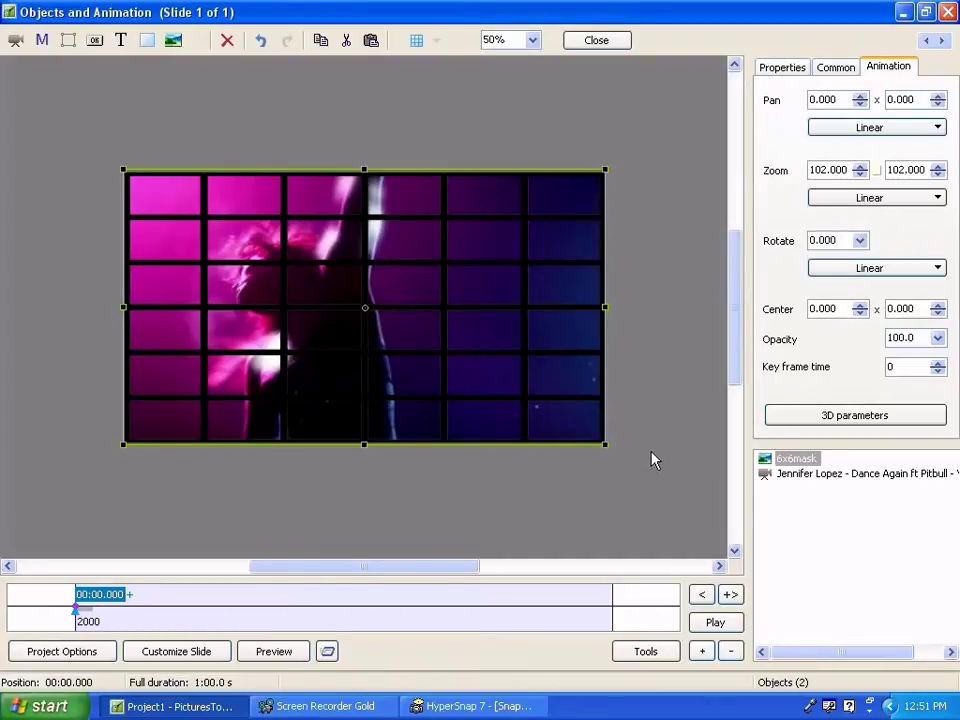
{"action": "left_click", "coordinate": [801, 478]}
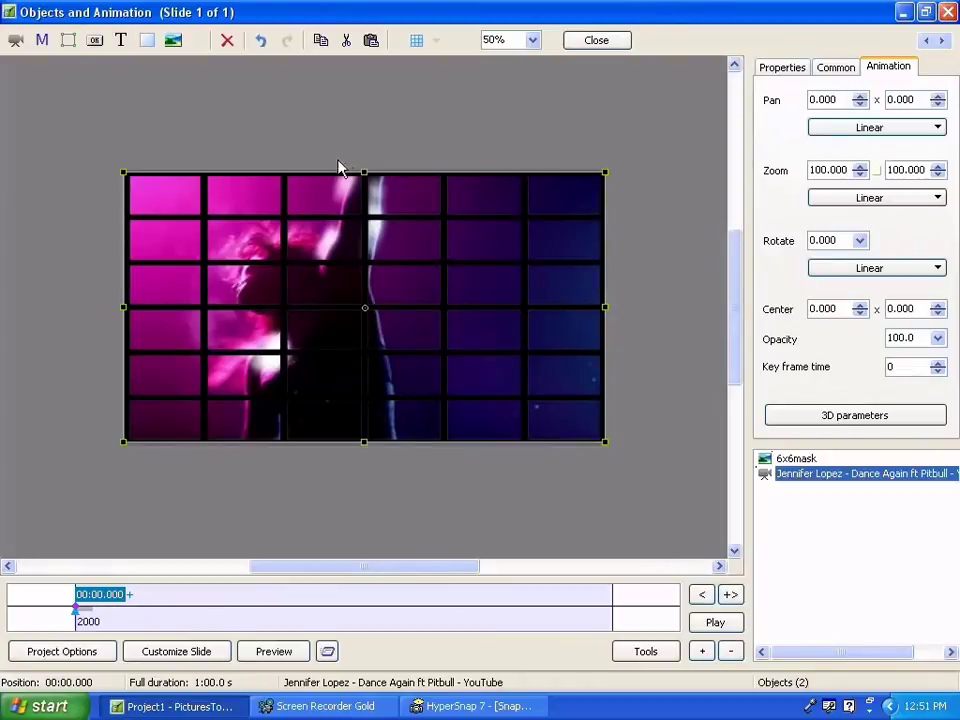
Shrink the dance video into the top-left grid cell and add a Rectangle object.
{"action": "left_click_drag", "start_coordinate": [363, 173], "coordinate": [160, 188]}
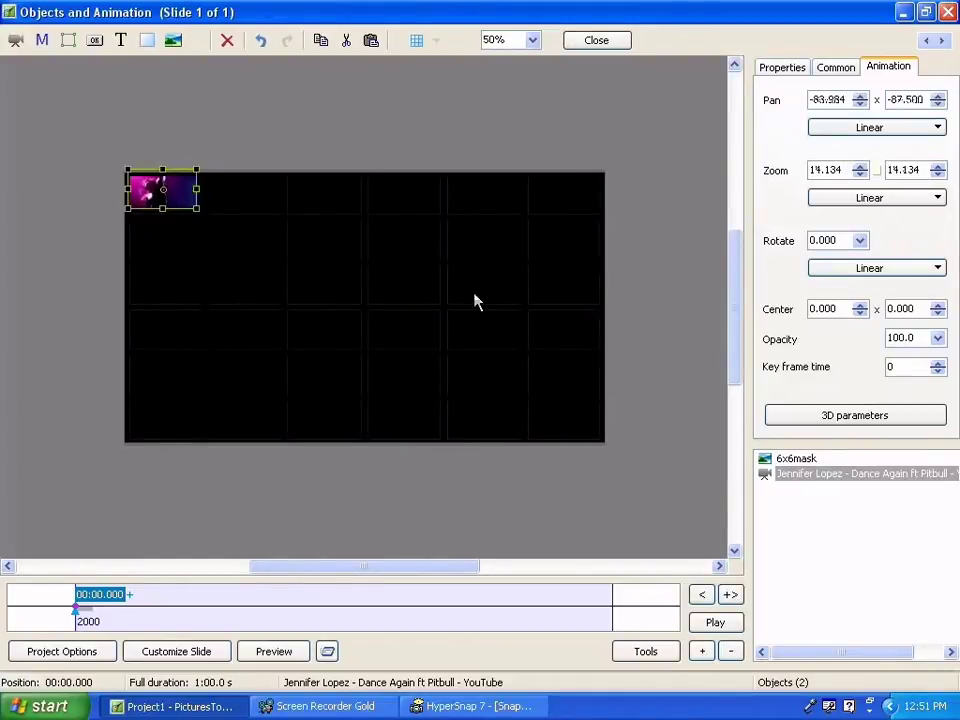
{"action": "left_click", "coordinate": [792, 458]}
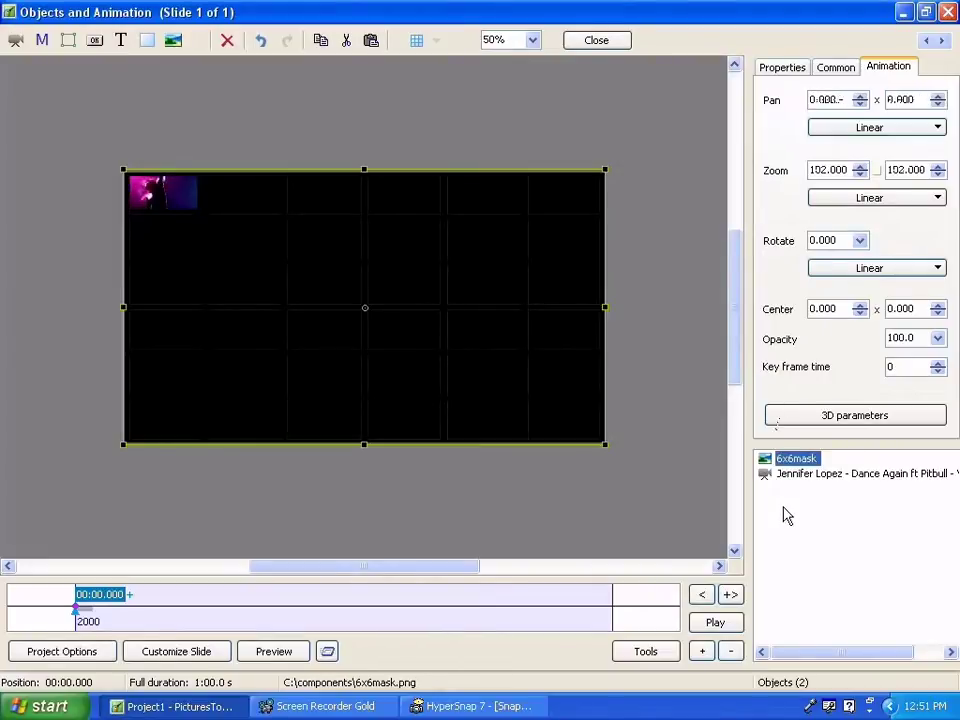
{"action": "left_click", "coordinate": [776, 498]}
{"action": "right_click", "coordinate": [777, 498]}
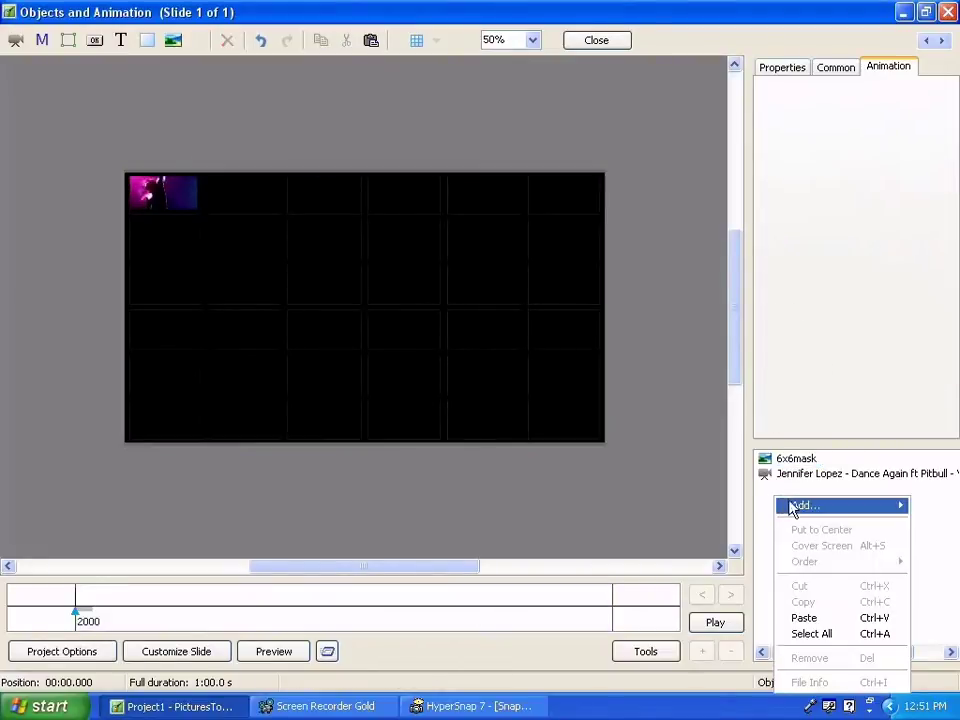
{"action": "mouse_move", "coordinate": [789, 506]}
{"action": "left_click", "coordinate": [737, 527]}
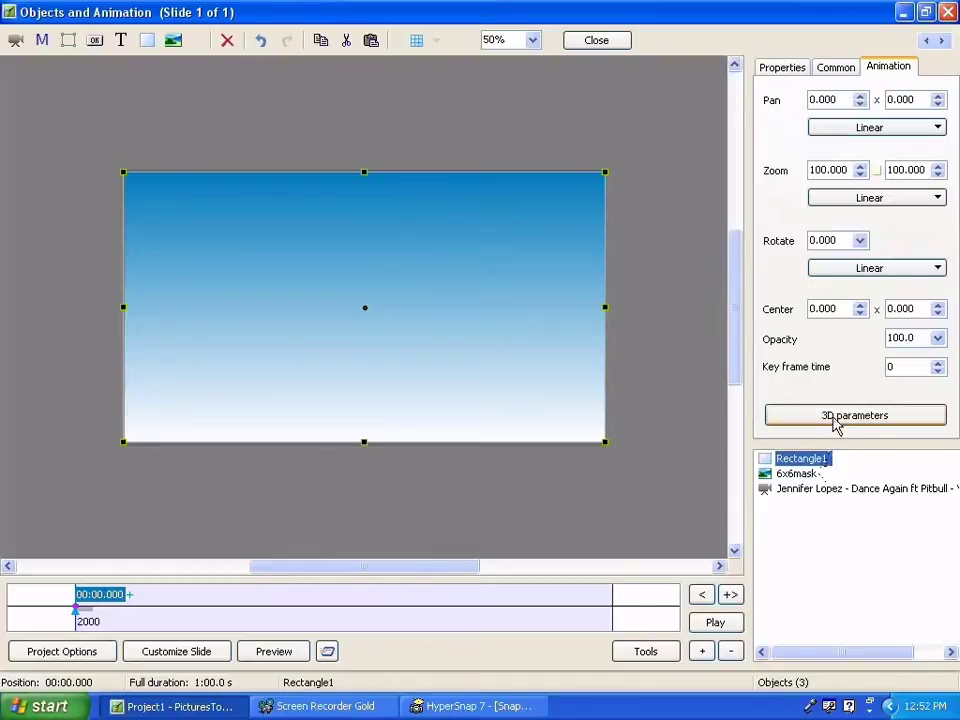
Move Rectangle1 beneath the 6x6mask grid in the object order.
{"action": "left_click", "coordinate": [795, 490]}
{"action": "left_click", "coordinate": [805, 475]}
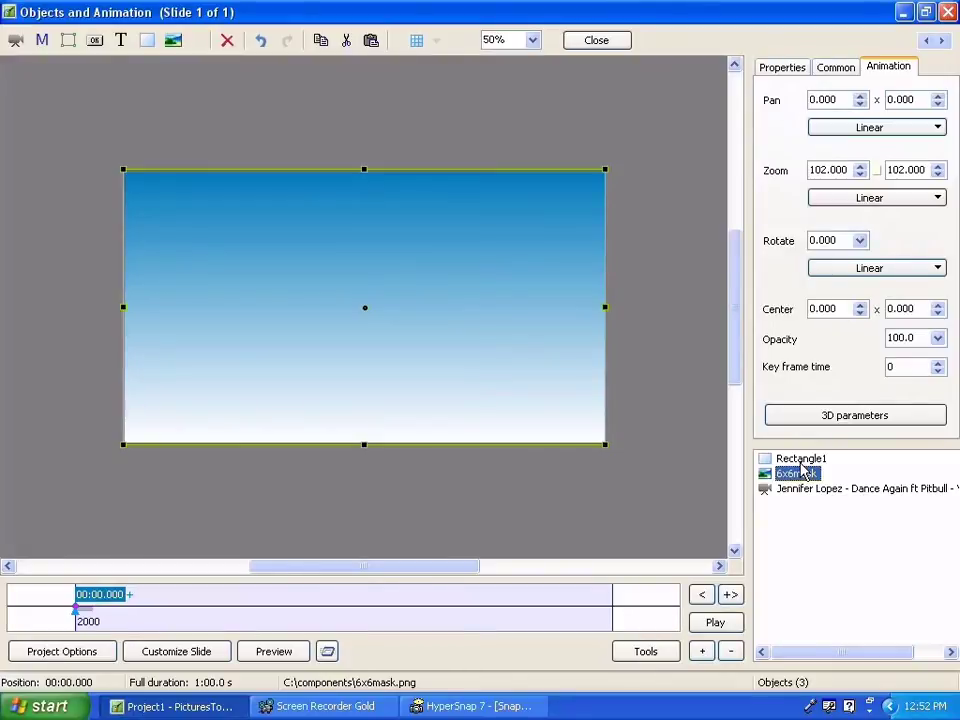
{"action": "left_click", "coordinate": [791, 460]}
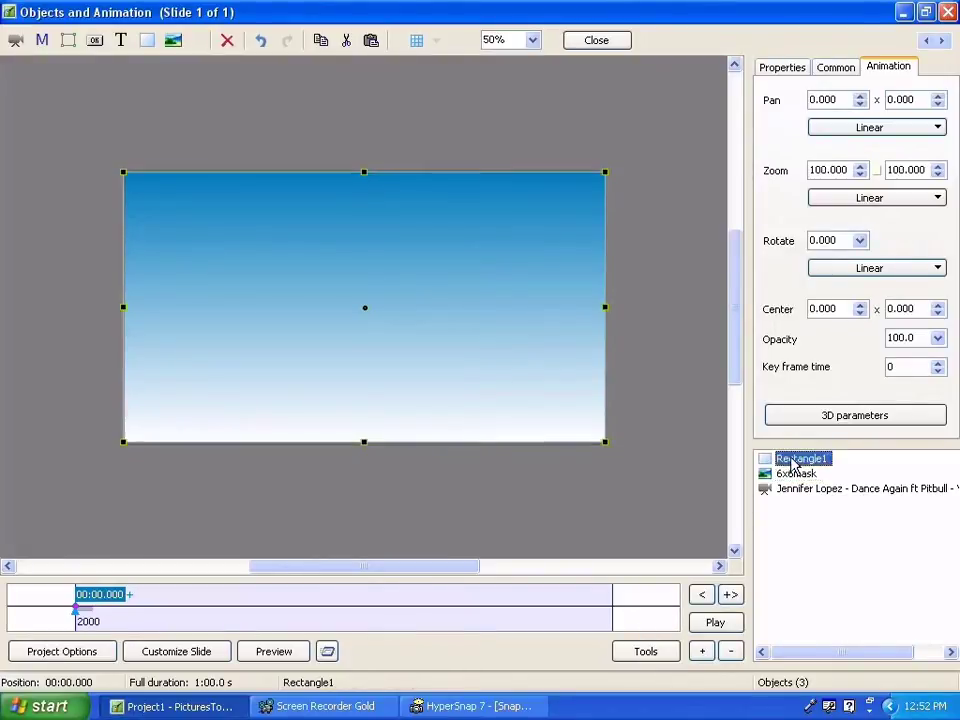
{"action": "left_click_drag", "start_coordinate": [791, 460], "coordinate": [795, 474]}
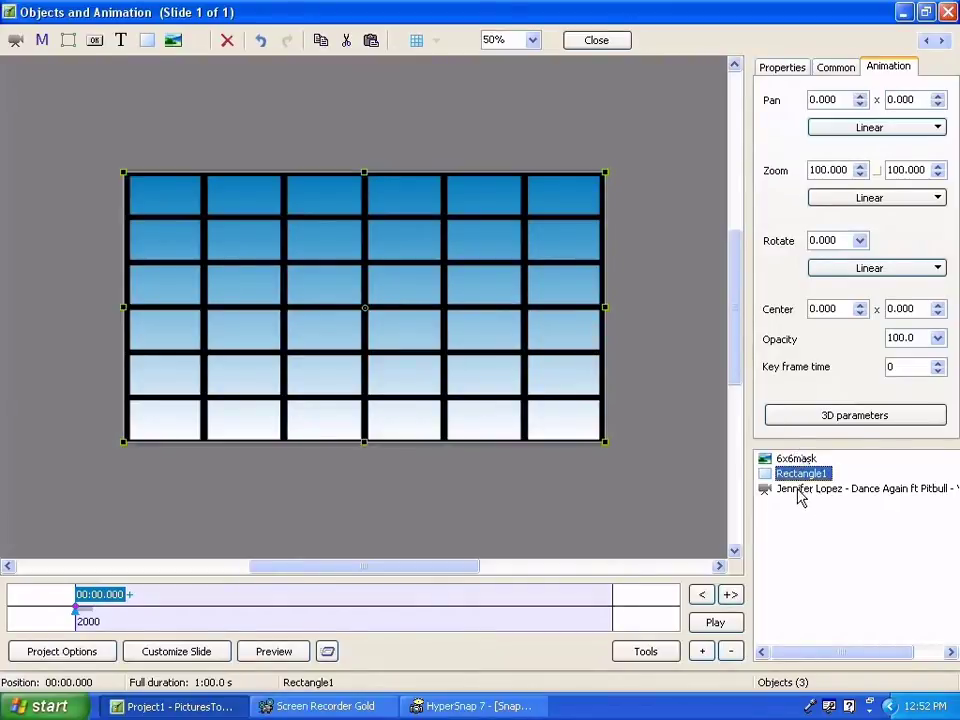
Place the dance video above Rectangle1 and fit it to the top-left cell.
{"action": "left_click", "coordinate": [799, 492]}
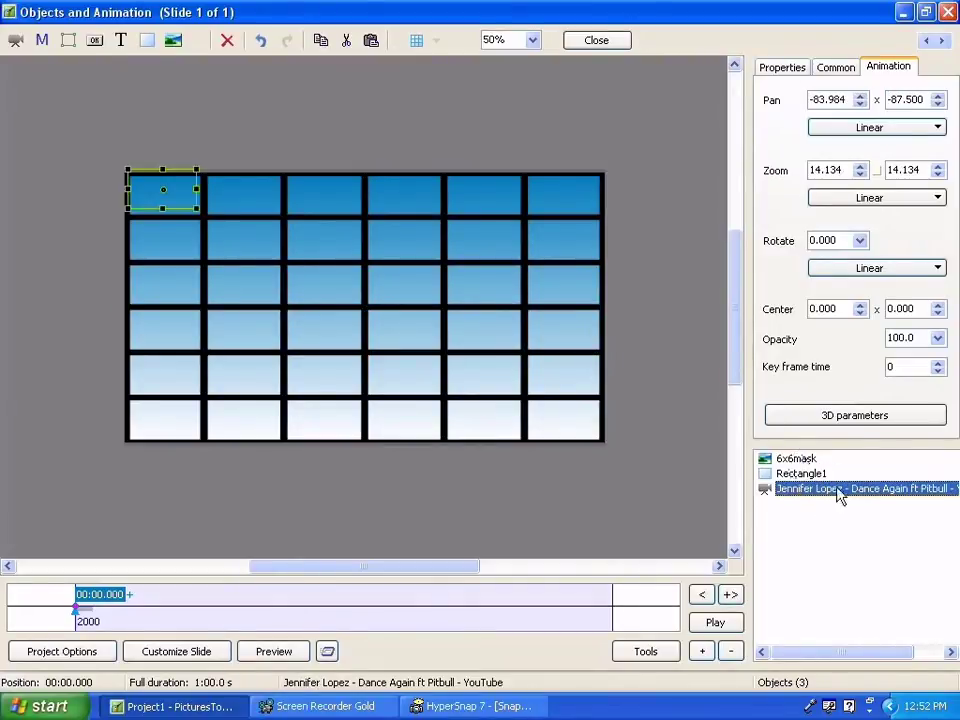
{"action": "left_click_drag", "start_coordinate": [885, 480], "coordinate": [886, 475]}
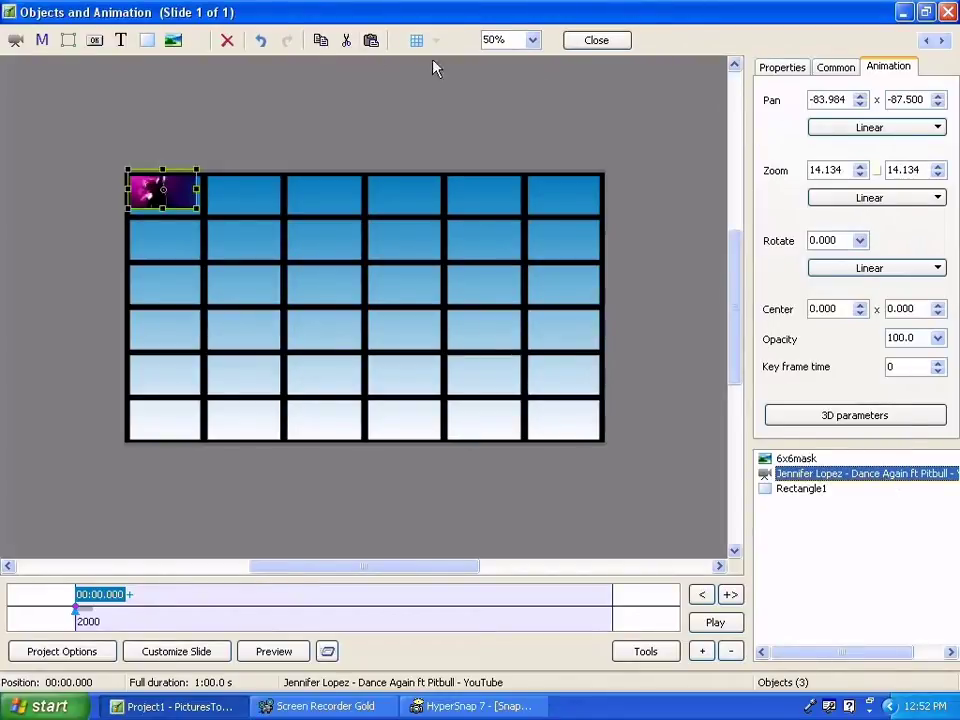
{"action": "left_click_drag", "start_coordinate": [163, 208], "coordinate": [163, 208]}
{"action": "double_click", "coordinate": [163, 208]}
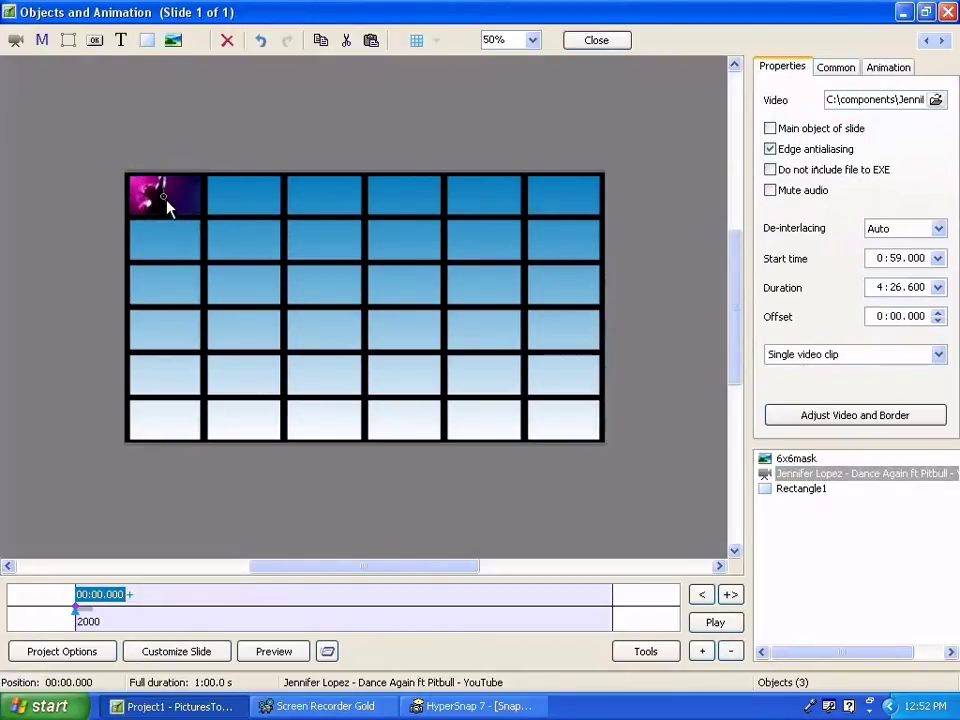
{"action": "left_click", "coordinate": [167, 206]}
{"action": "left_click", "coordinate": [786, 514]}
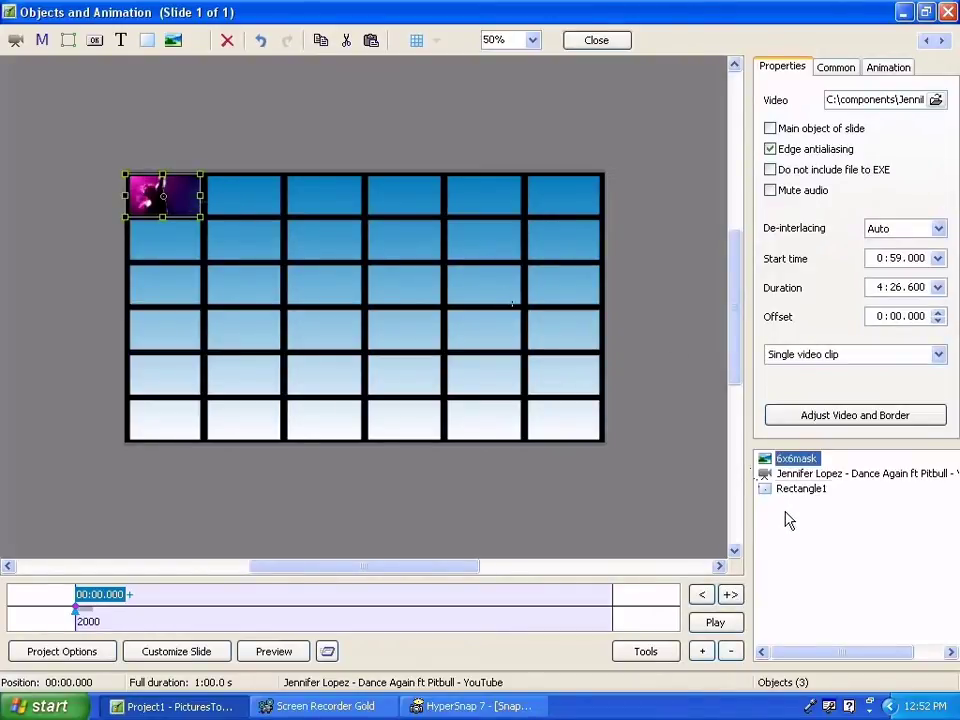
Add Five Foot Two_(720p).flv as a second video and set its start time to 10.
{"action": "right_click", "coordinate": [785, 517]}
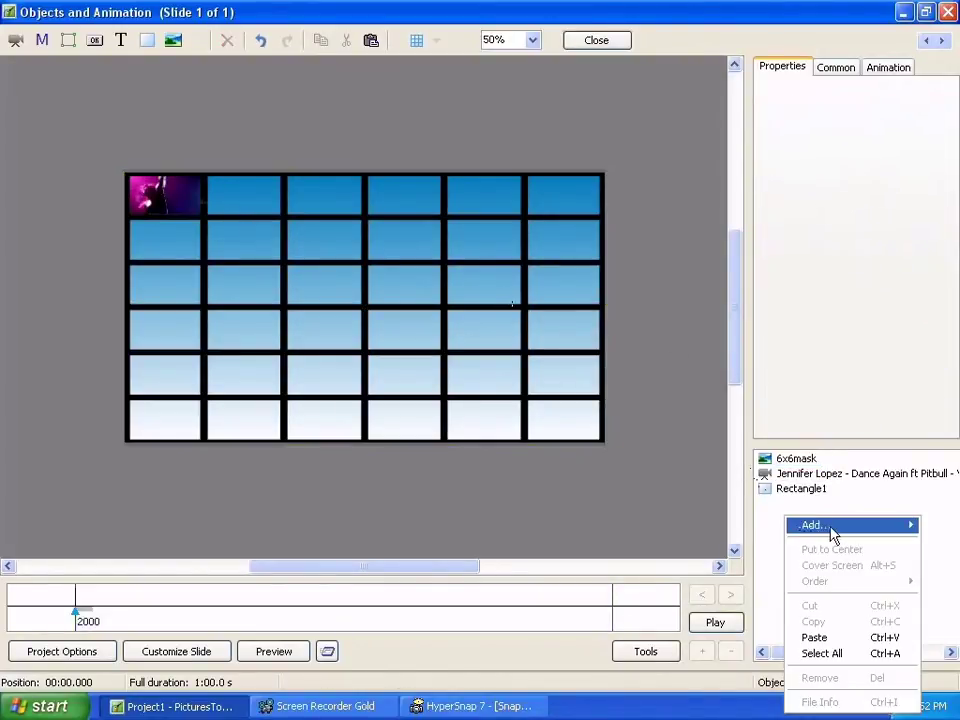
{"action": "mouse_move", "coordinate": [829, 527]}
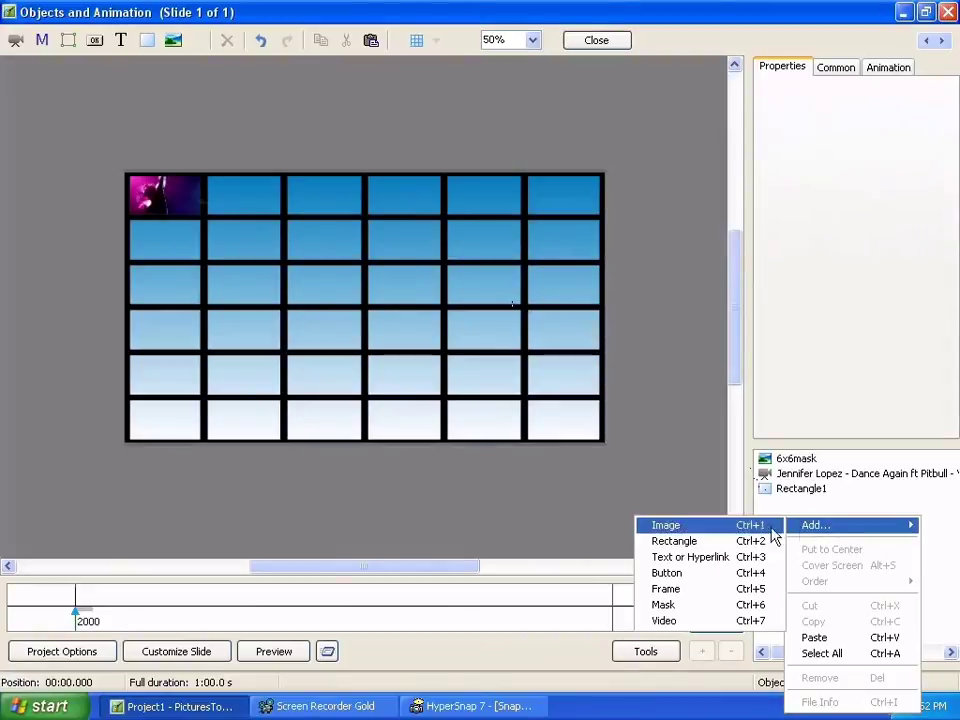
{"action": "left_click", "coordinate": [668, 620]}
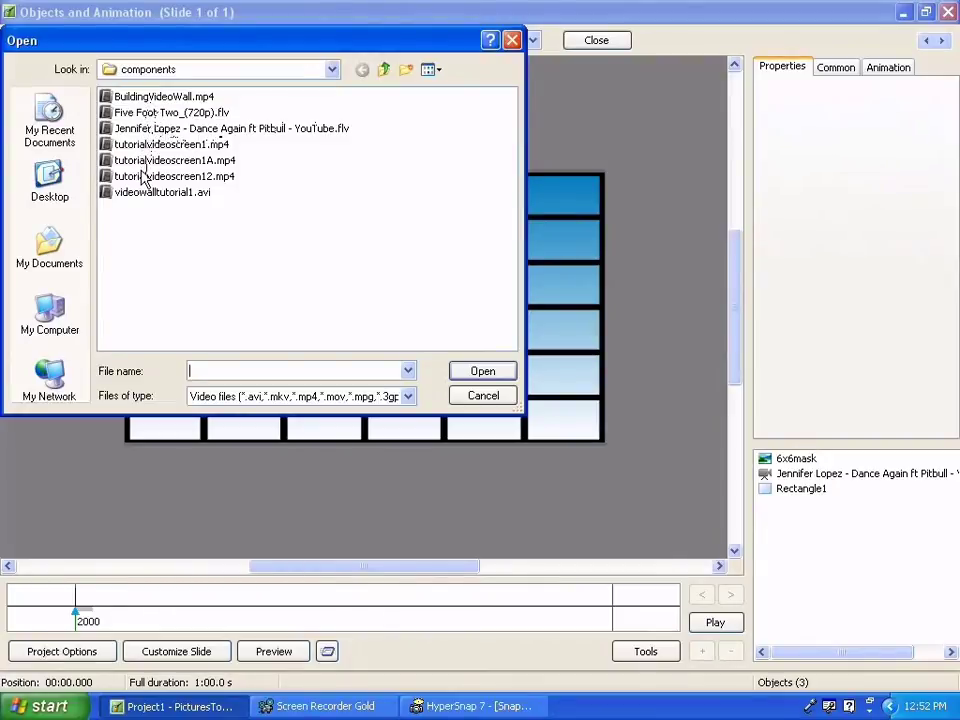
{"action": "double_click", "coordinate": [139, 113]}
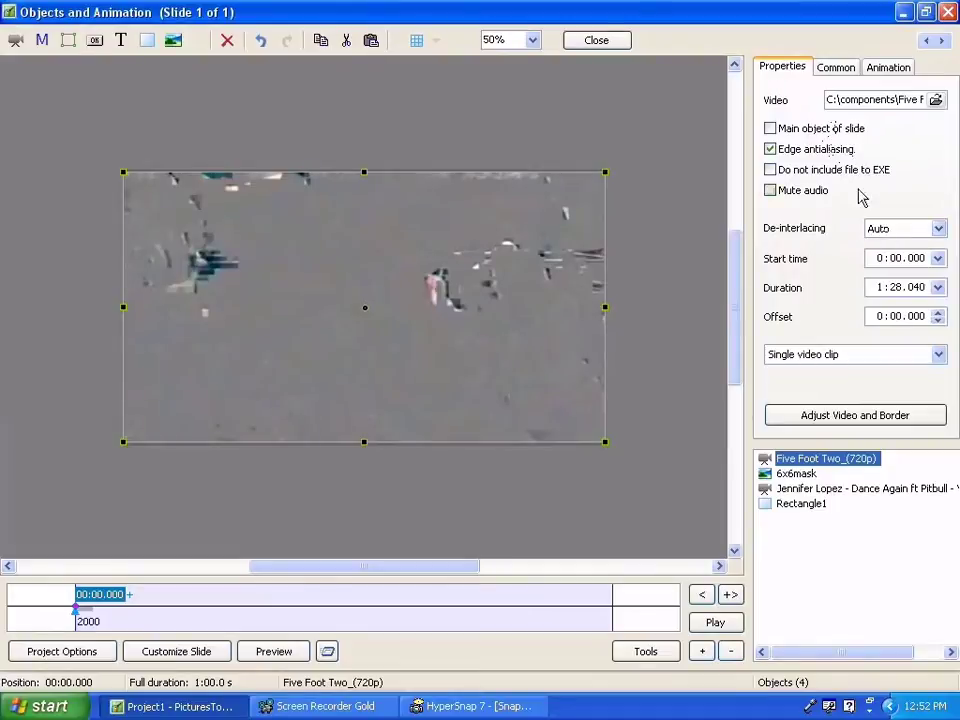
{"action": "left_click", "coordinate": [894, 257]}
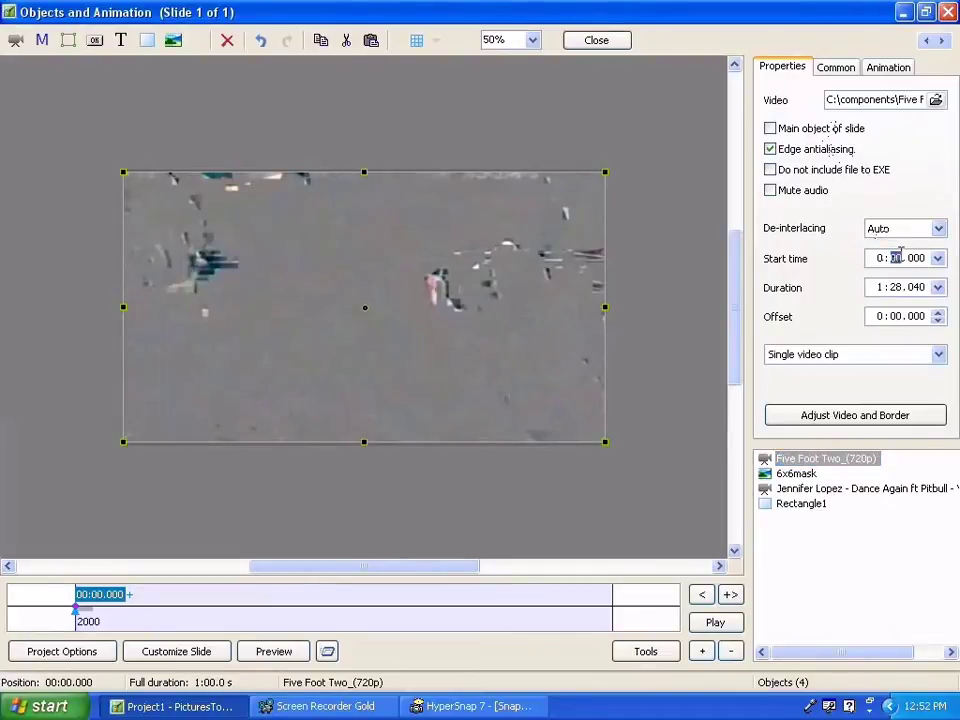
{"action": "type", "text": "1"}
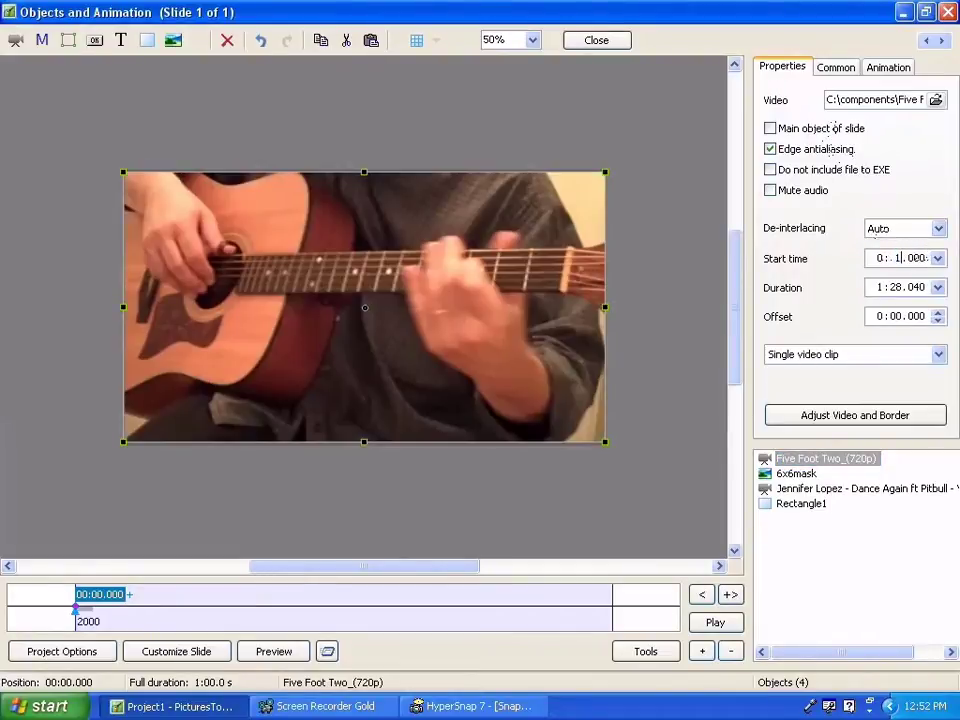
{"action": "type", "text": "0"}
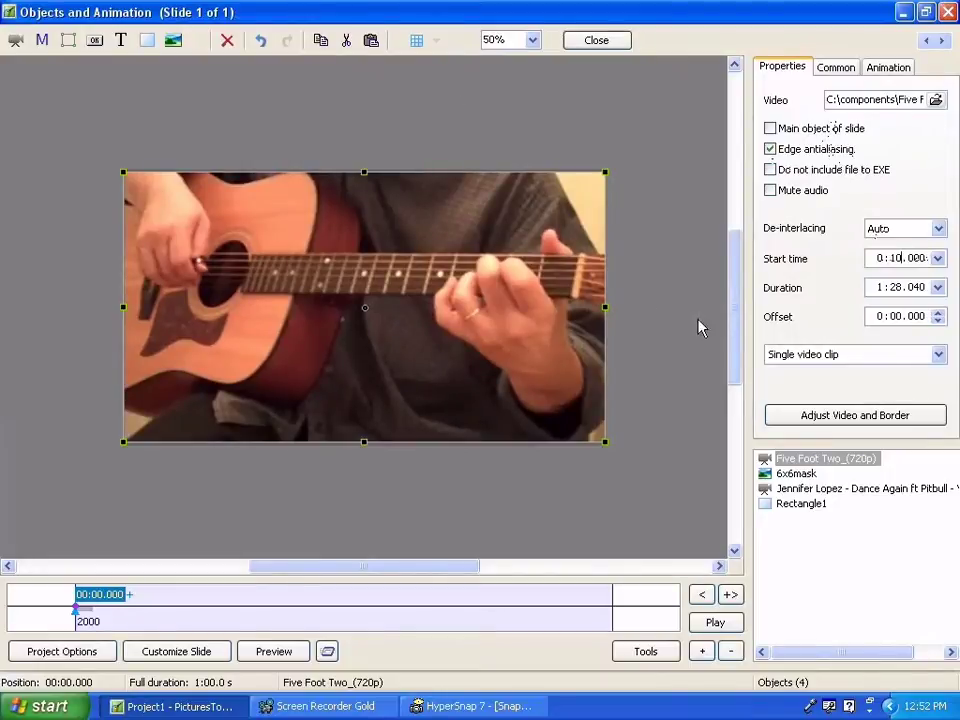
Move Five Foot Two below 6x6mask and shrink it into the second top-row cell.
{"action": "left_click", "coordinate": [860, 458]}
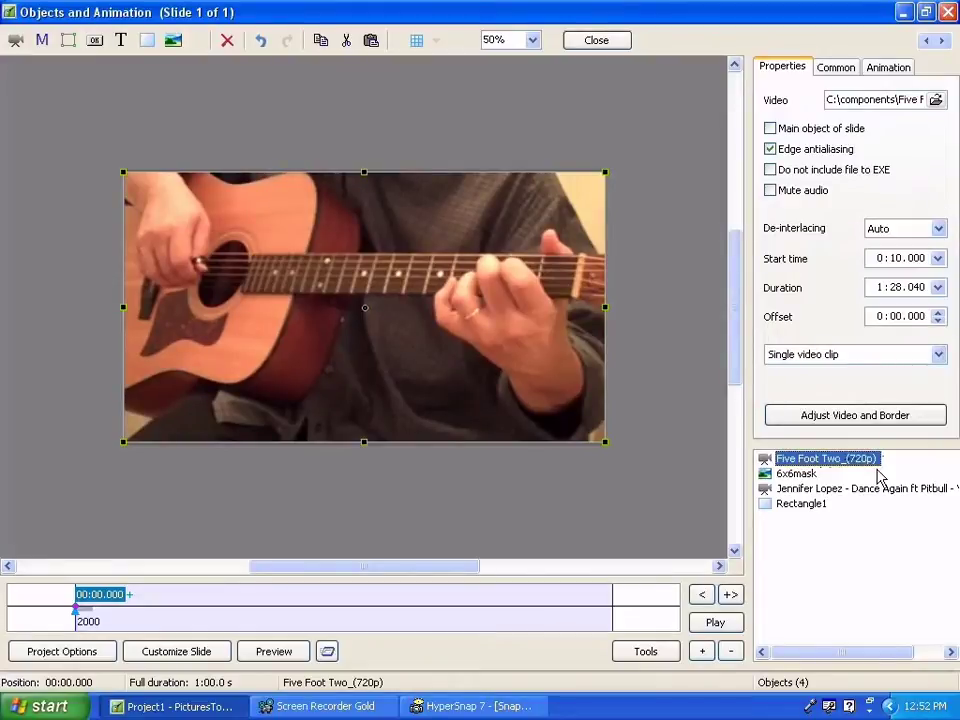
{"action": "left_click_drag", "start_coordinate": [860, 458], "coordinate": [880, 477]}
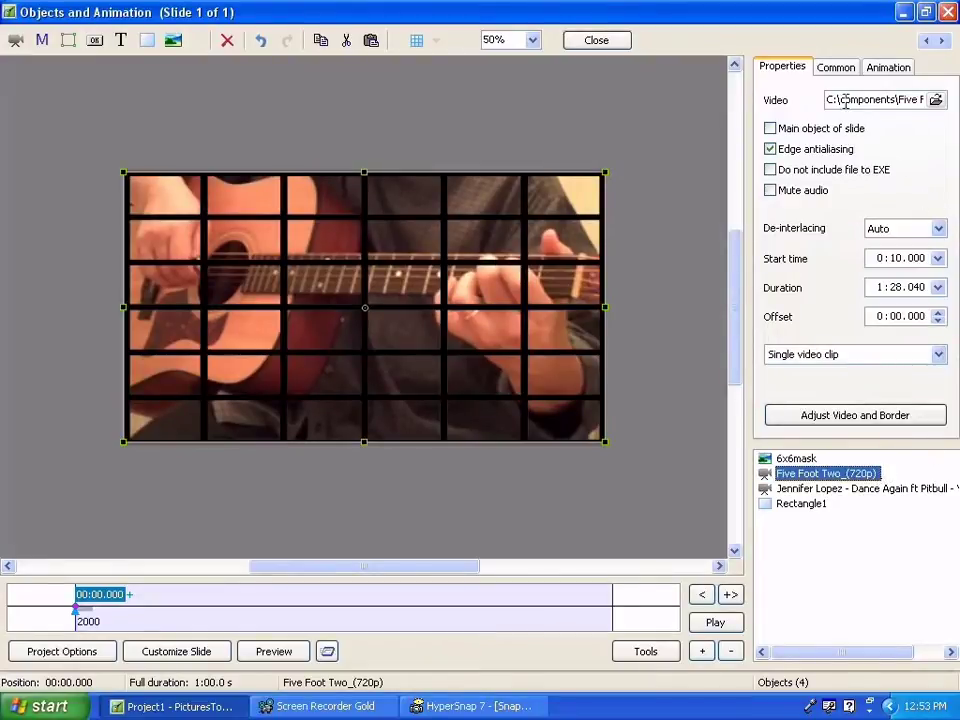
{"action": "left_click_drag", "start_coordinate": [363, 175], "coordinate": [252, 198]}
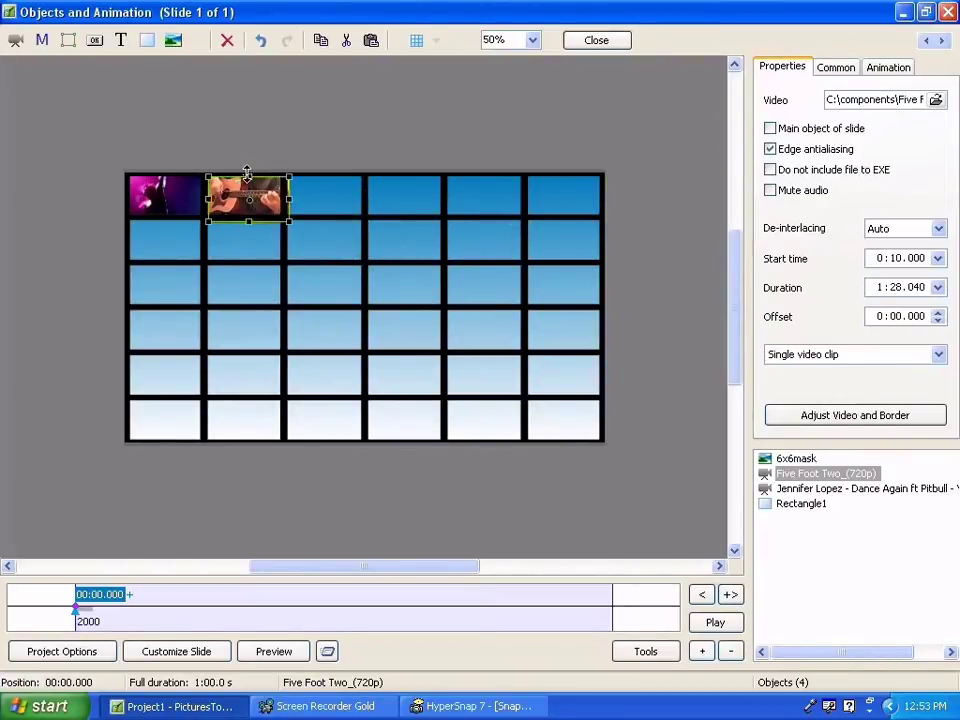
{"action": "left_click", "coordinate": [261, 199]}
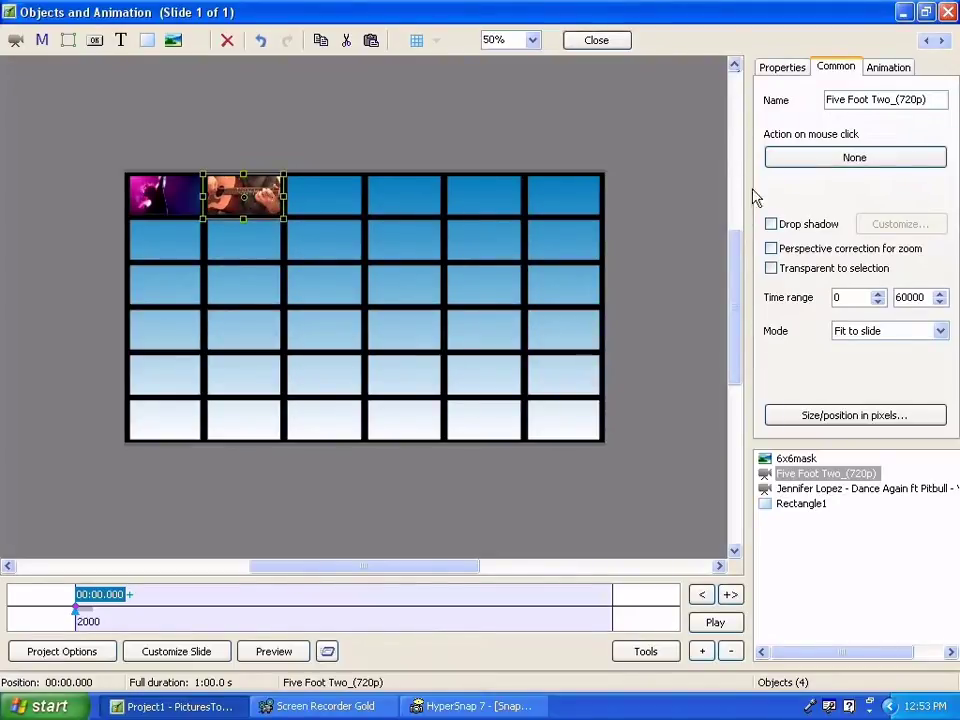
Tick Mute audio for the Five Foot Two and Jennifer Lopez videos.
{"action": "left_click", "coordinate": [781, 70]}
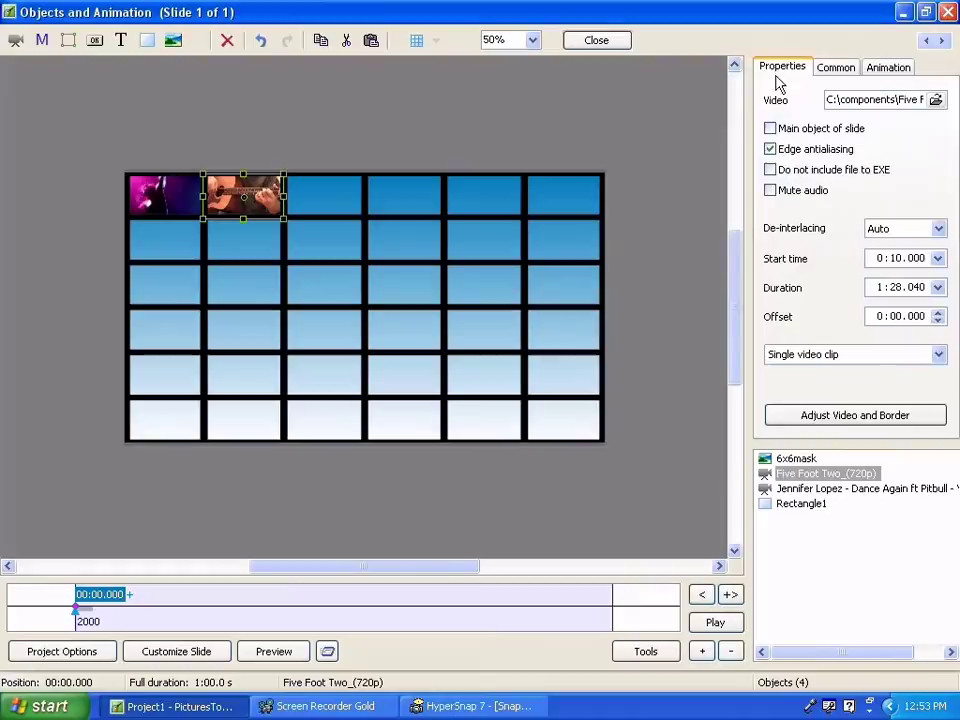
{"action": "left_click", "coordinate": [770, 192]}
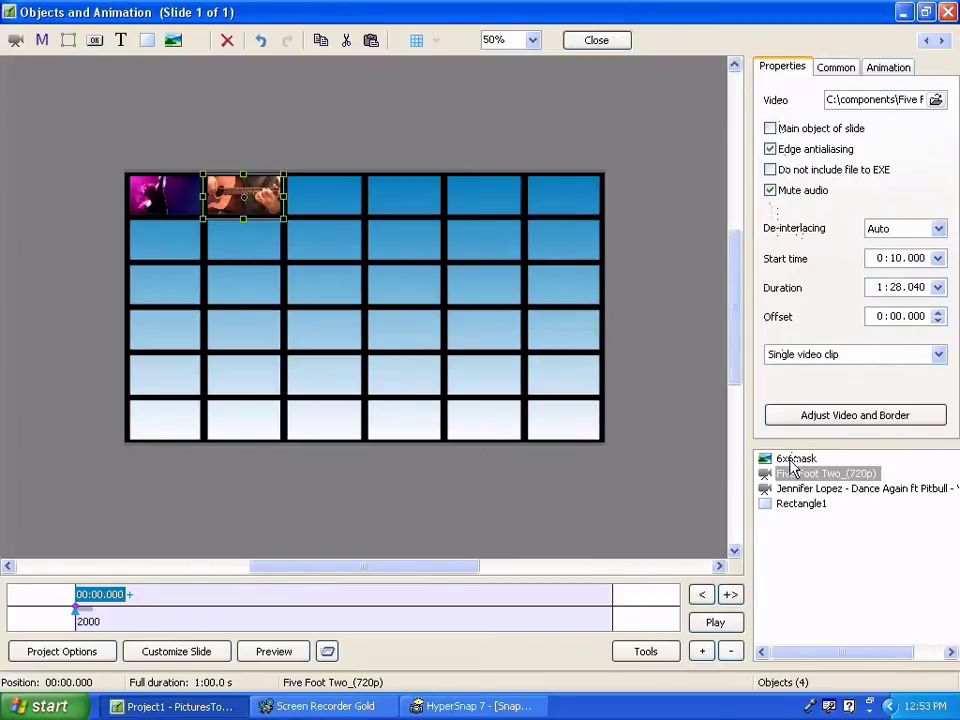
{"action": "left_click", "coordinate": [784, 489]}
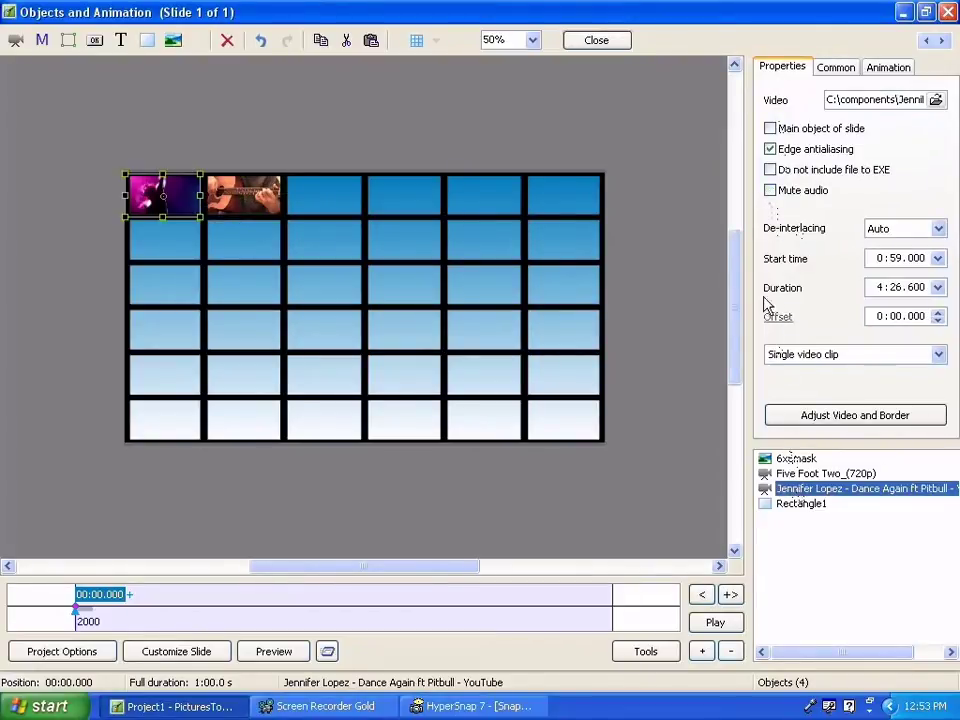
{"action": "left_click", "coordinate": [770, 191]}
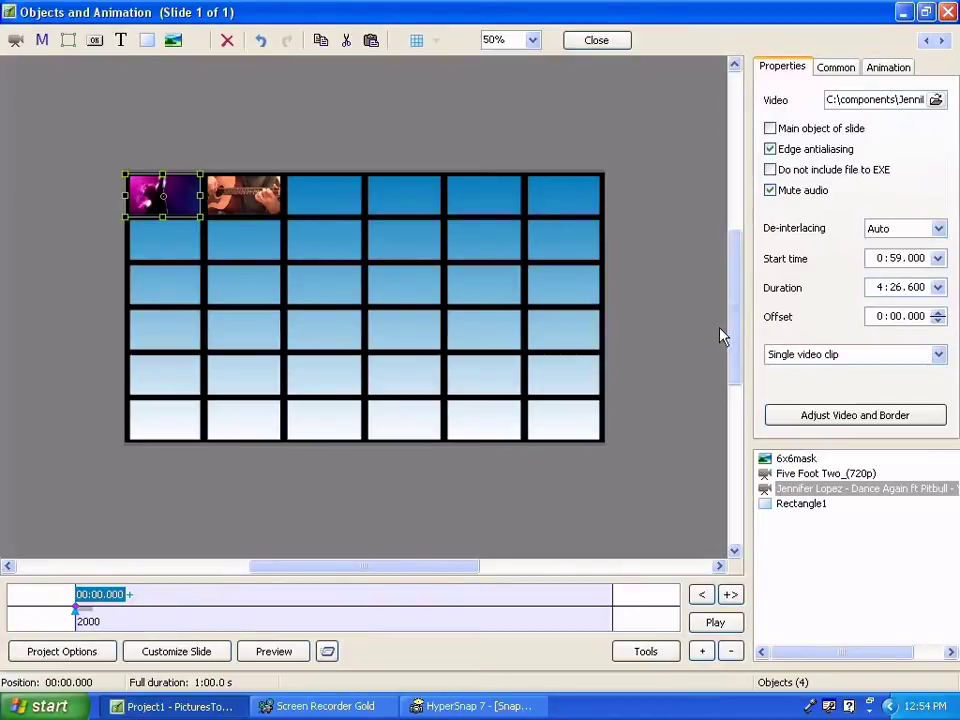
{"action": "left_click", "coordinate": [790, 473]}
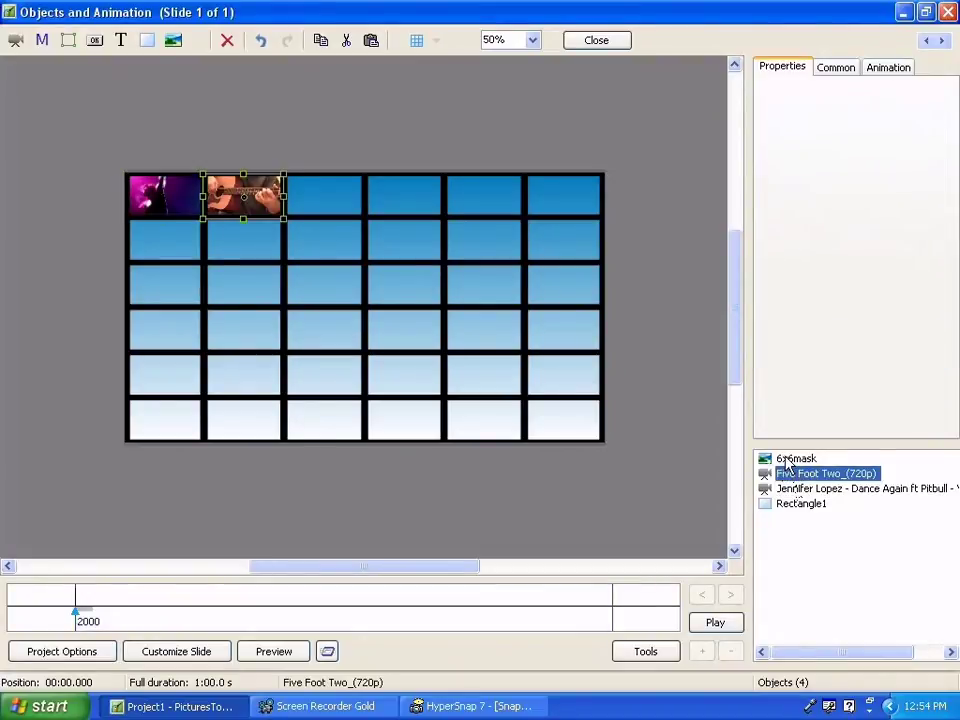
Delete the two videos, Rectangle1 and 6x6mask, then minimize the editor.
{"action": "key", "text": "Delete"}
{"action": "left_click", "coordinate": [796, 474]}
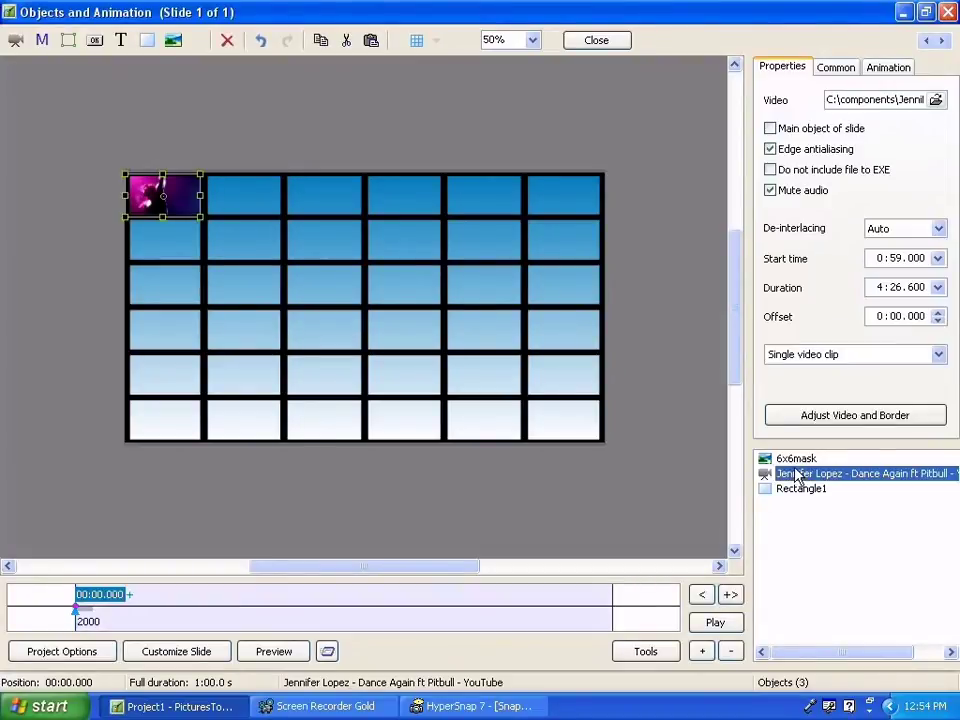
{"action": "key", "text": "Delete"}
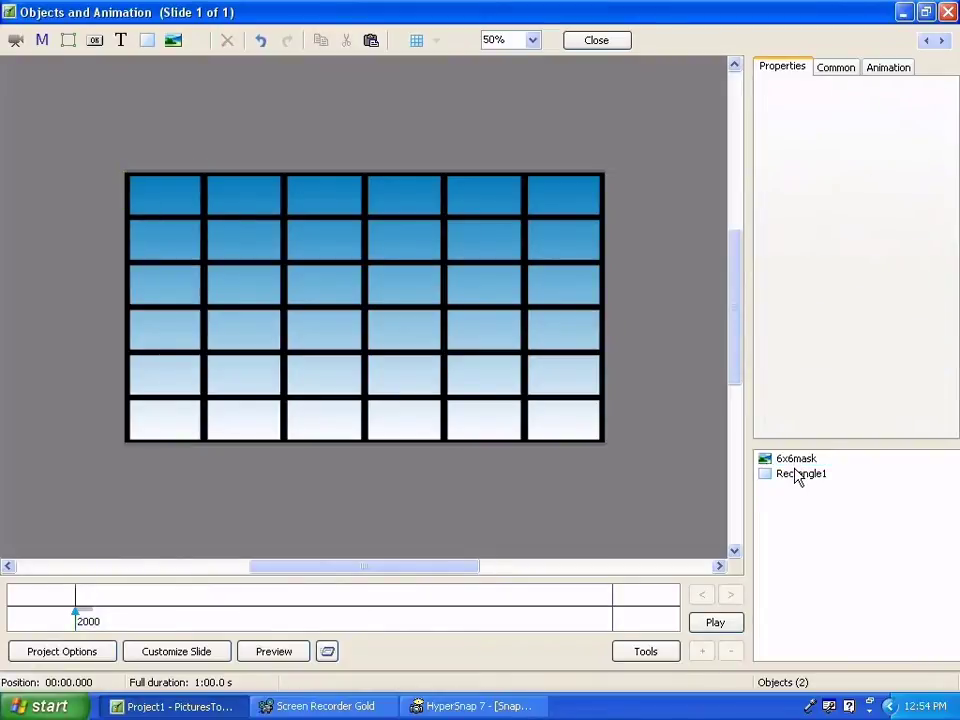
{"action": "left_click", "coordinate": [797, 476]}
{"action": "key", "text": "Delete"}
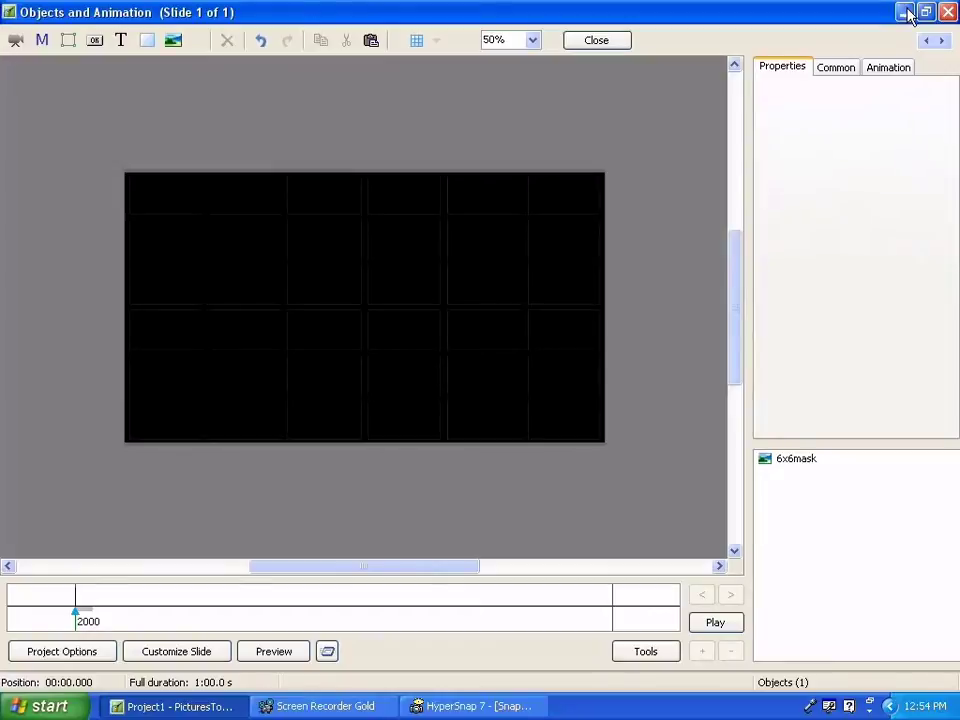
{"action": "left_click", "coordinate": [785, 459]}
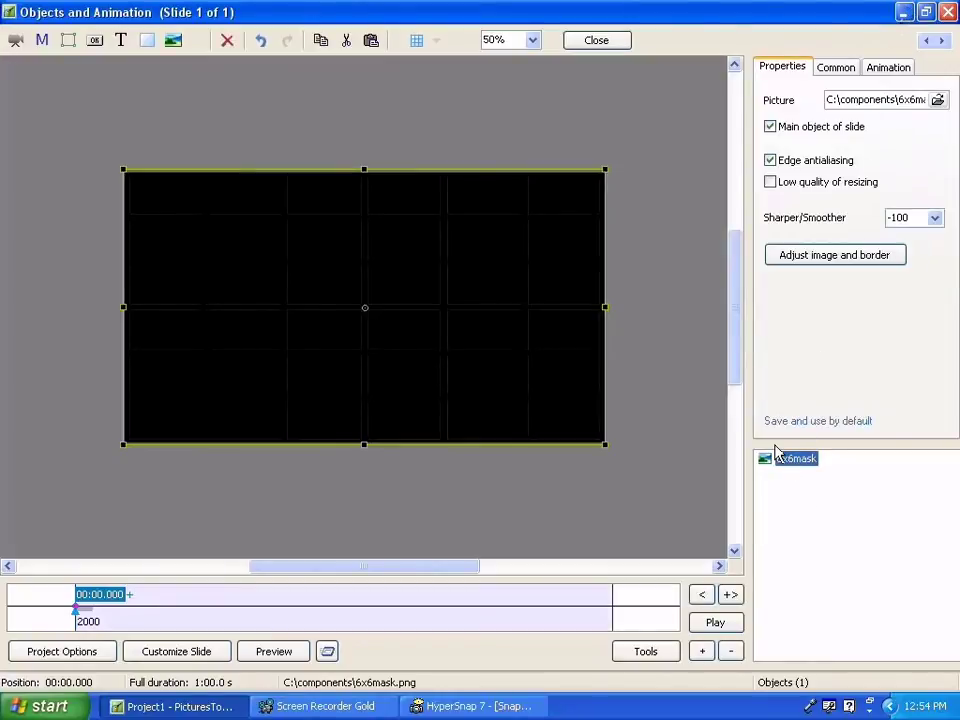
{"action": "key", "text": "Delete"}
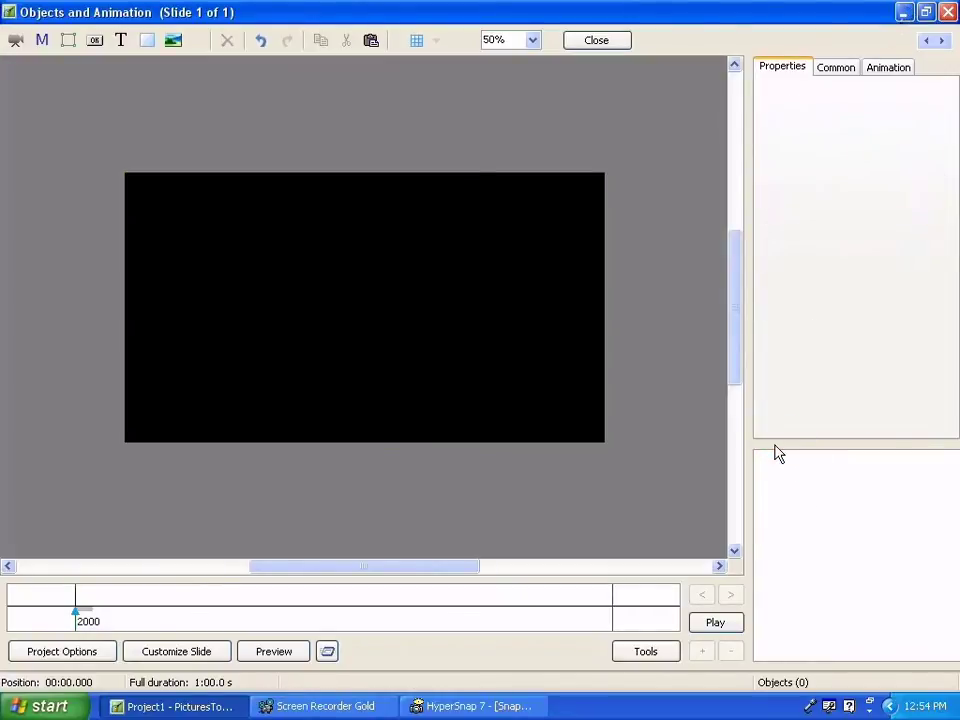
{"action": "left_click", "coordinate": [903, 13]}
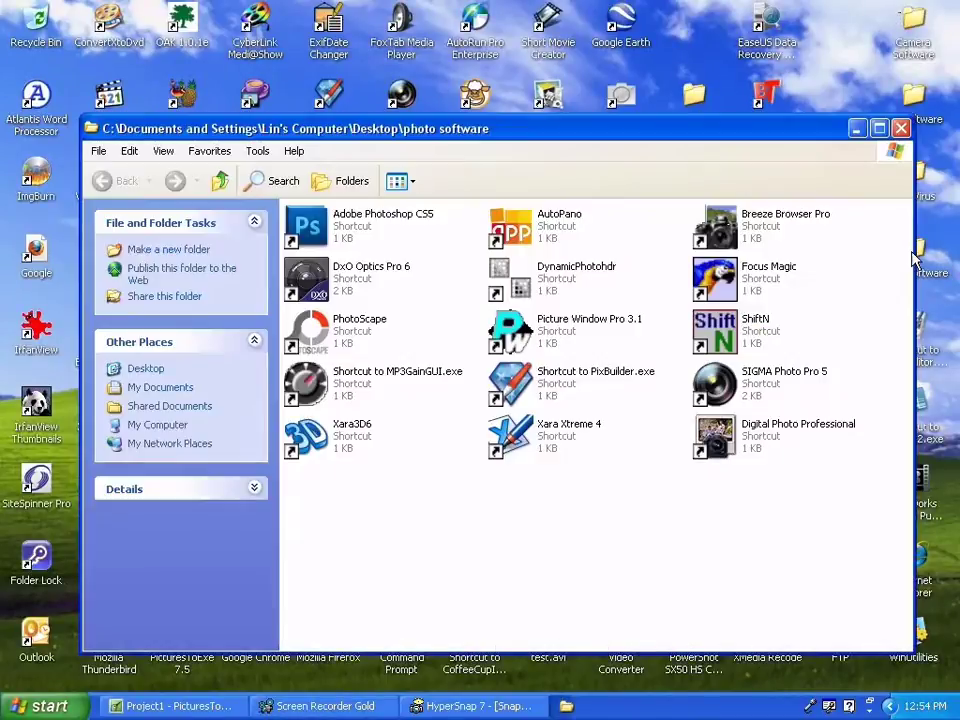
Launch Photoshop CS5 from the photo software folder and open 6x6mask.png.
{"action": "double_click", "coordinate": [913, 250]}
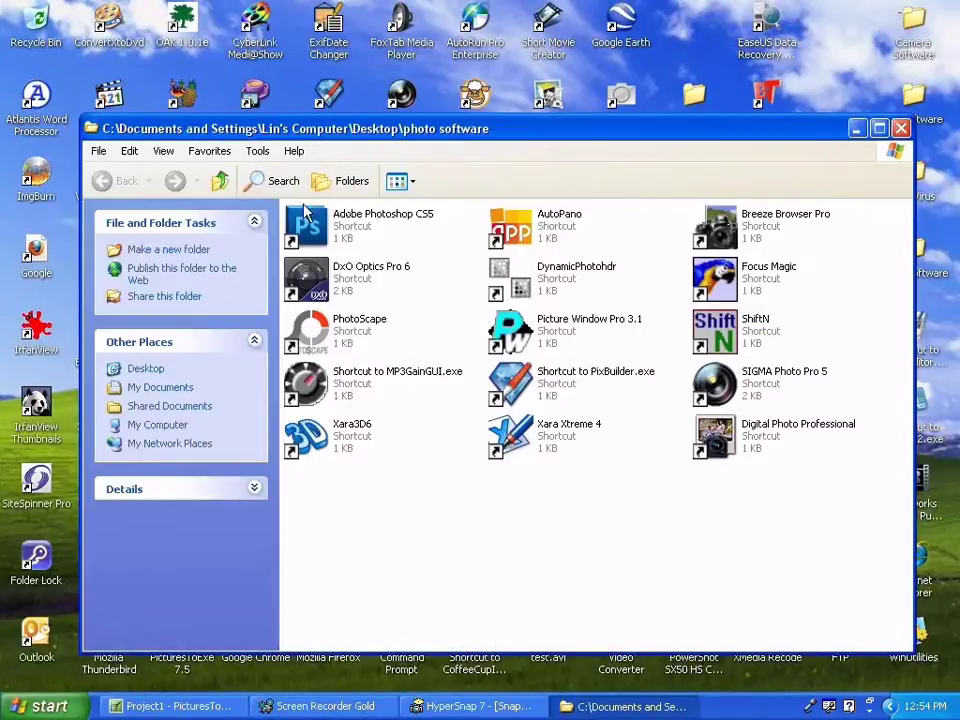
{"action": "double_click", "coordinate": [305, 215]}
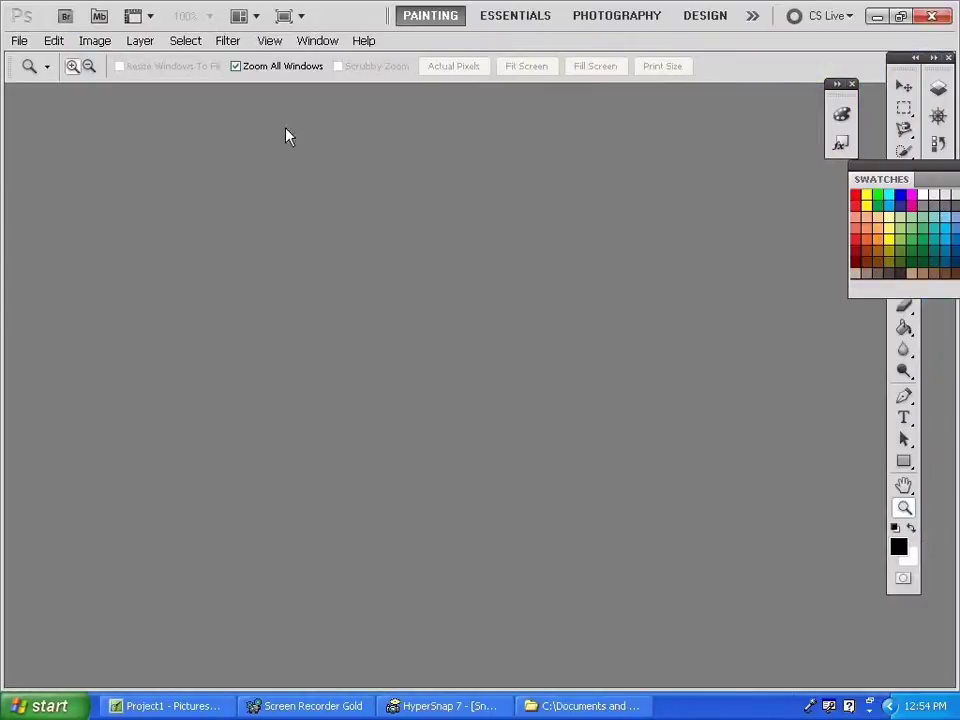
{"action": "left_click", "coordinate": [21, 41]}
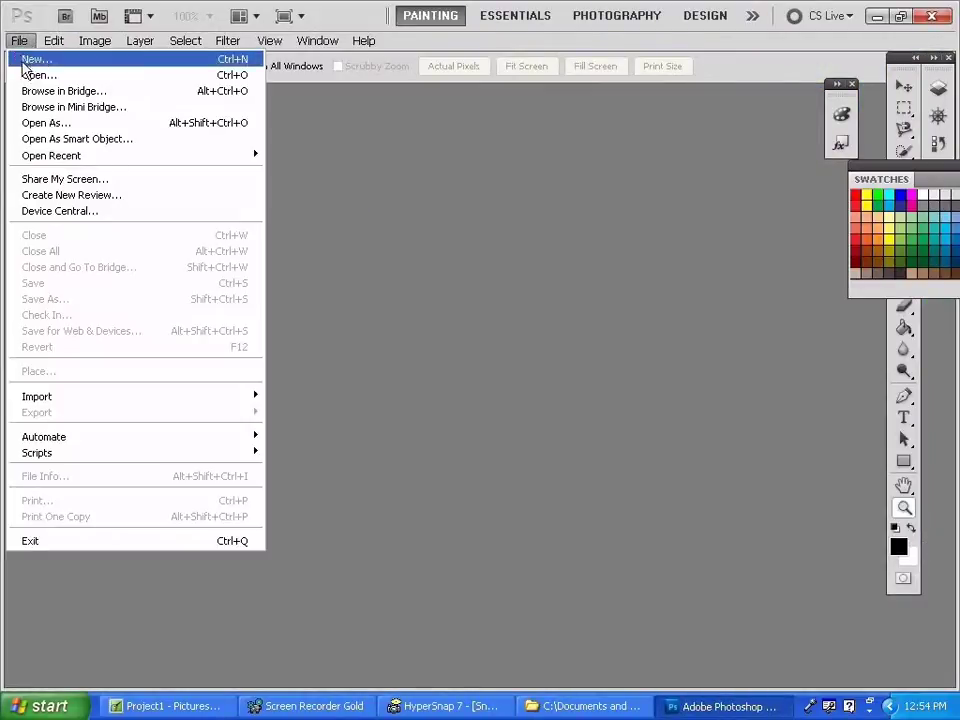
{"action": "left_click", "coordinate": [33, 75]}
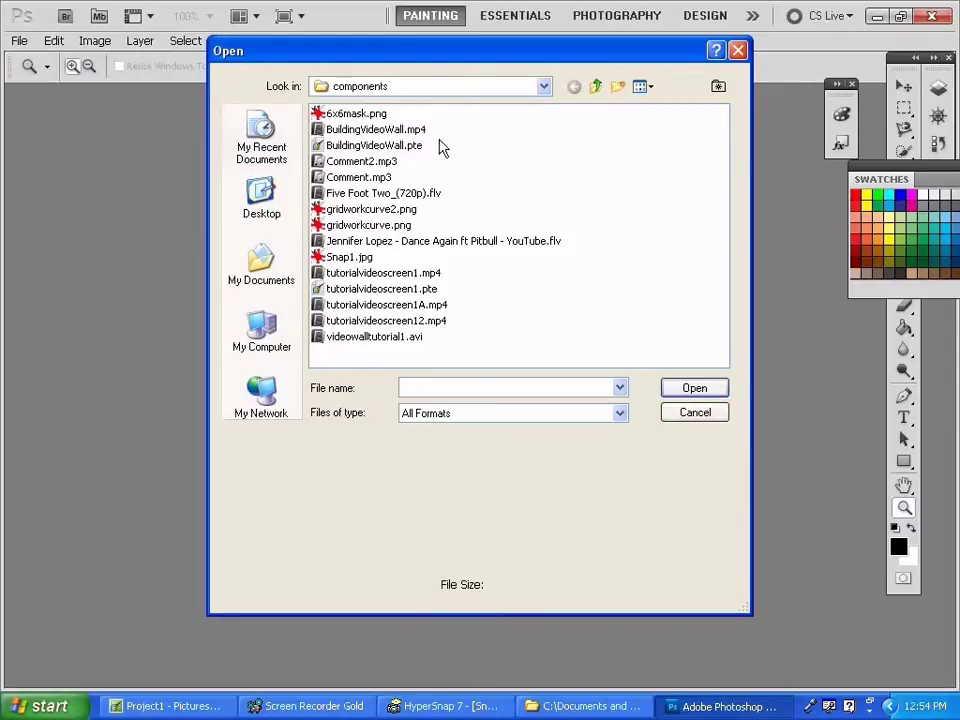
{"action": "left_click", "coordinate": [364, 118]}
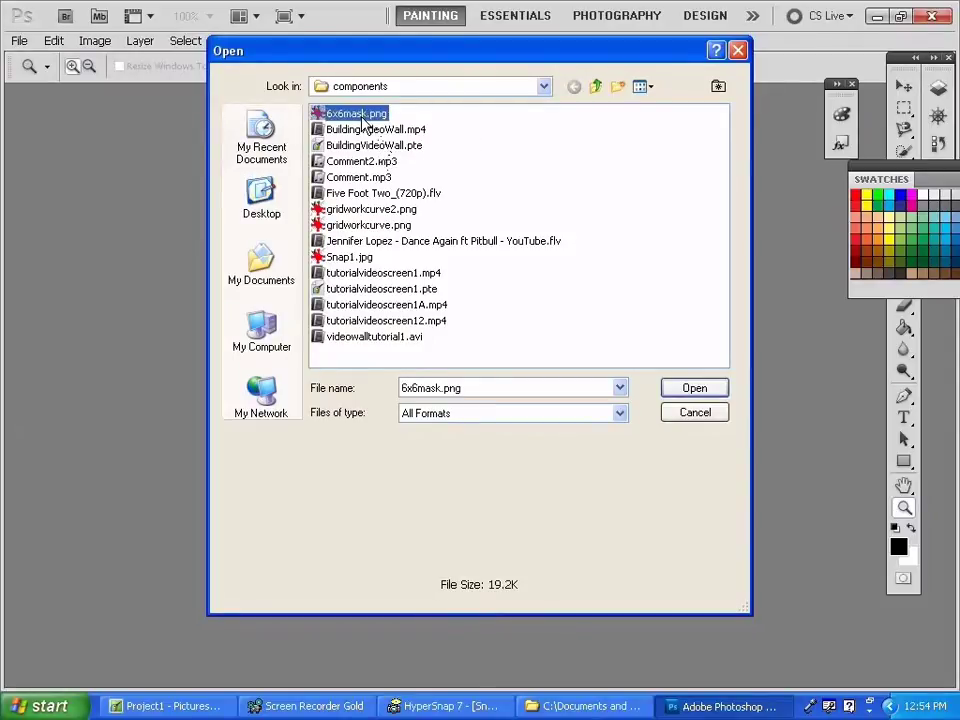
{"action": "left_click", "coordinate": [692, 389]}
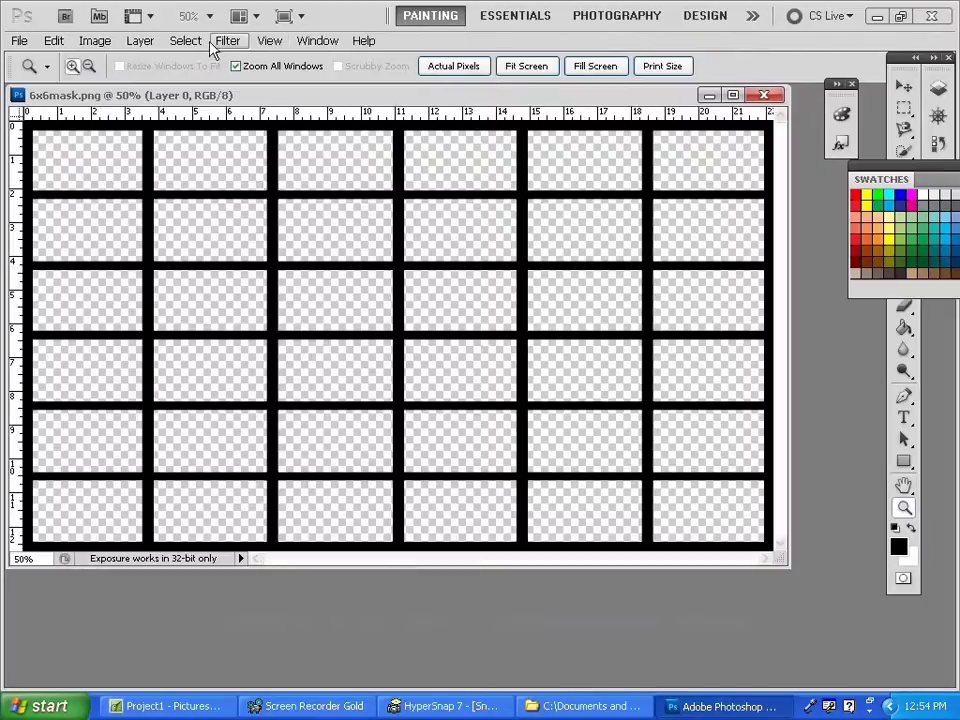
Select the entire 6x6mask canvas and start a Warp transform on the grid layer.
{"action": "left_click", "coordinate": [183, 44]}
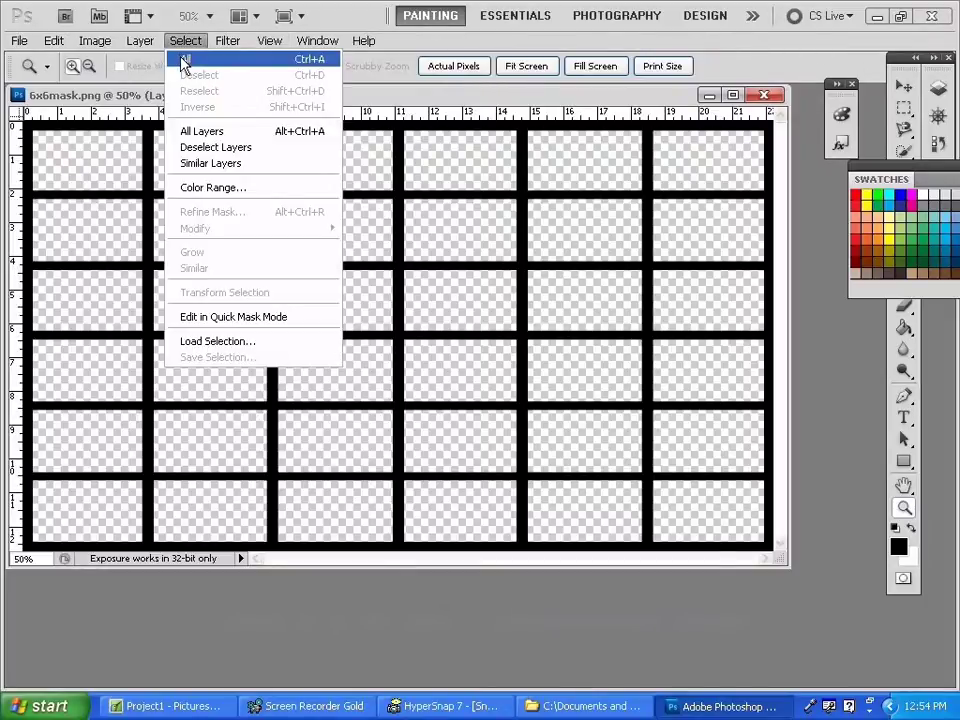
{"action": "left_click", "coordinate": [184, 59]}
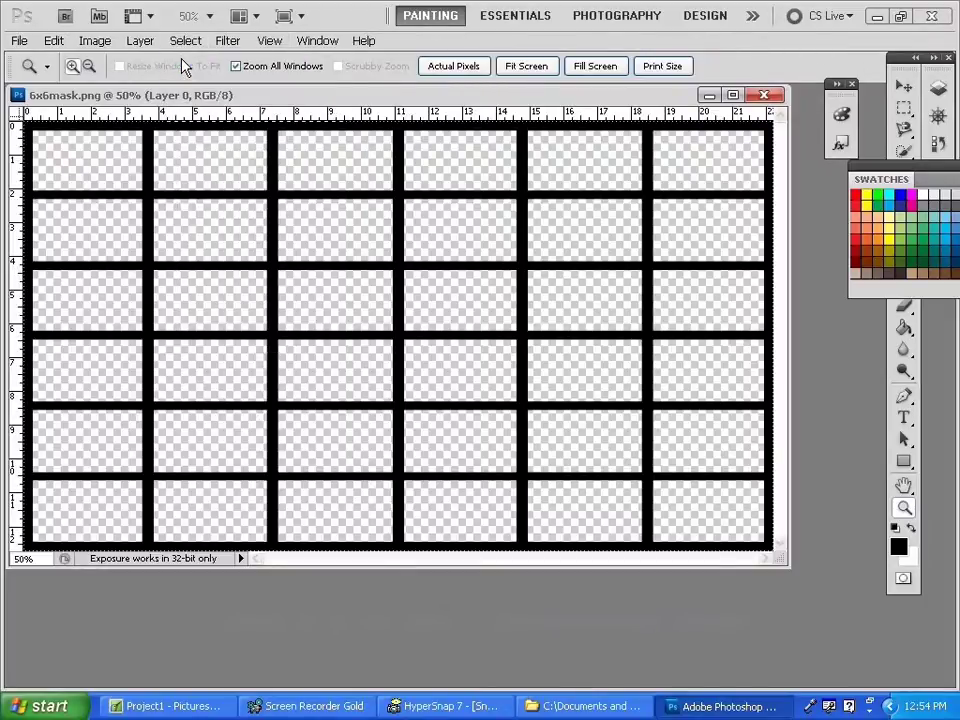
{"action": "left_click", "coordinate": [54, 44]}
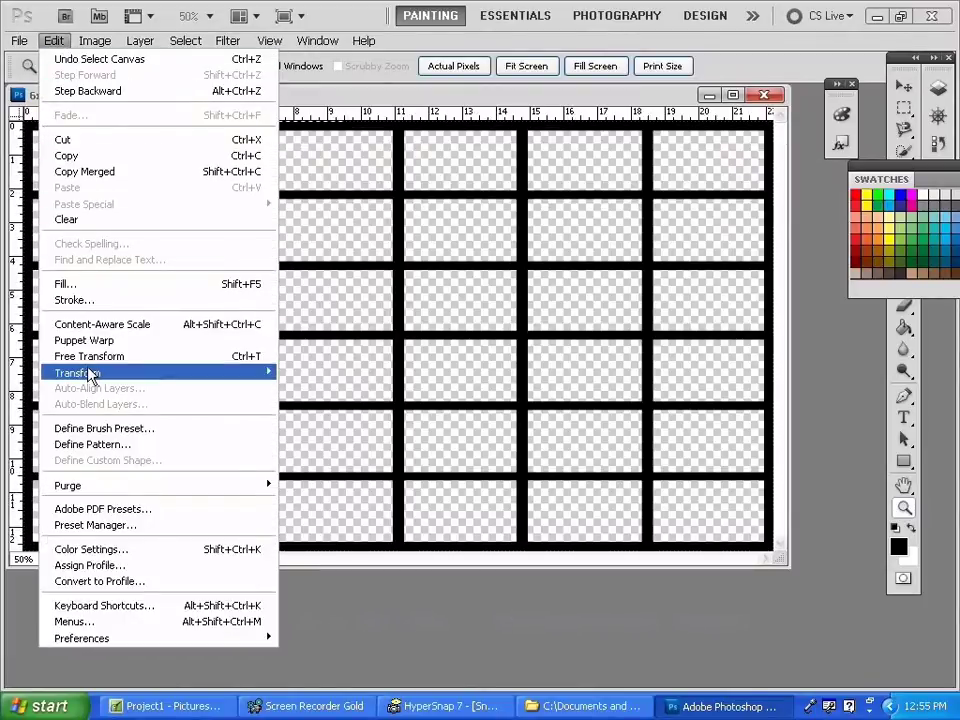
{"action": "mouse_move", "coordinate": [88, 373]}
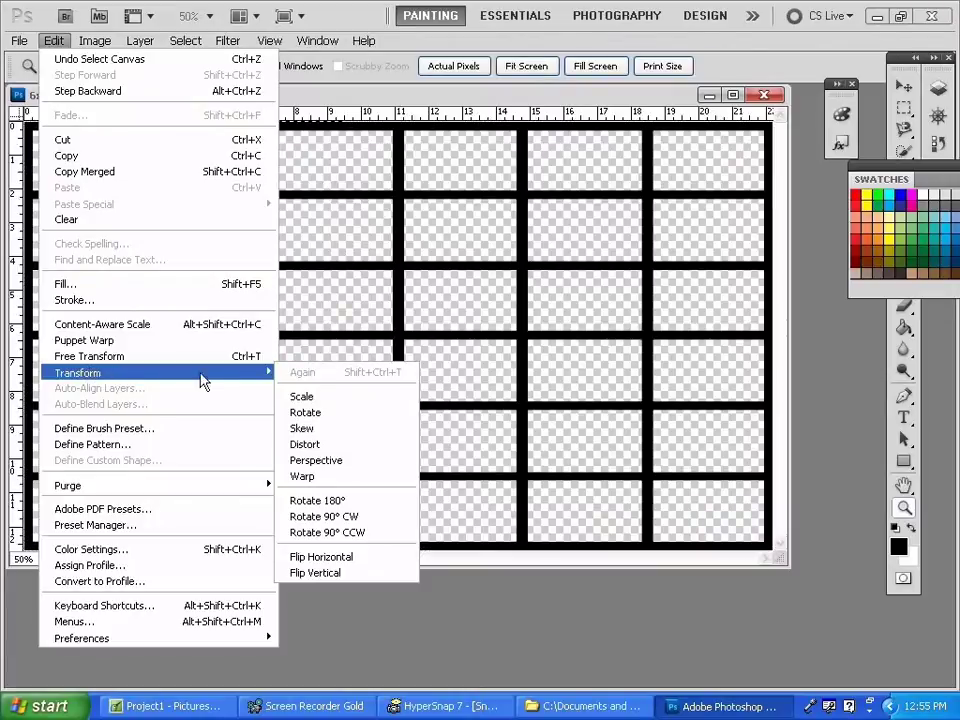
{"action": "left_click", "coordinate": [302, 476]}
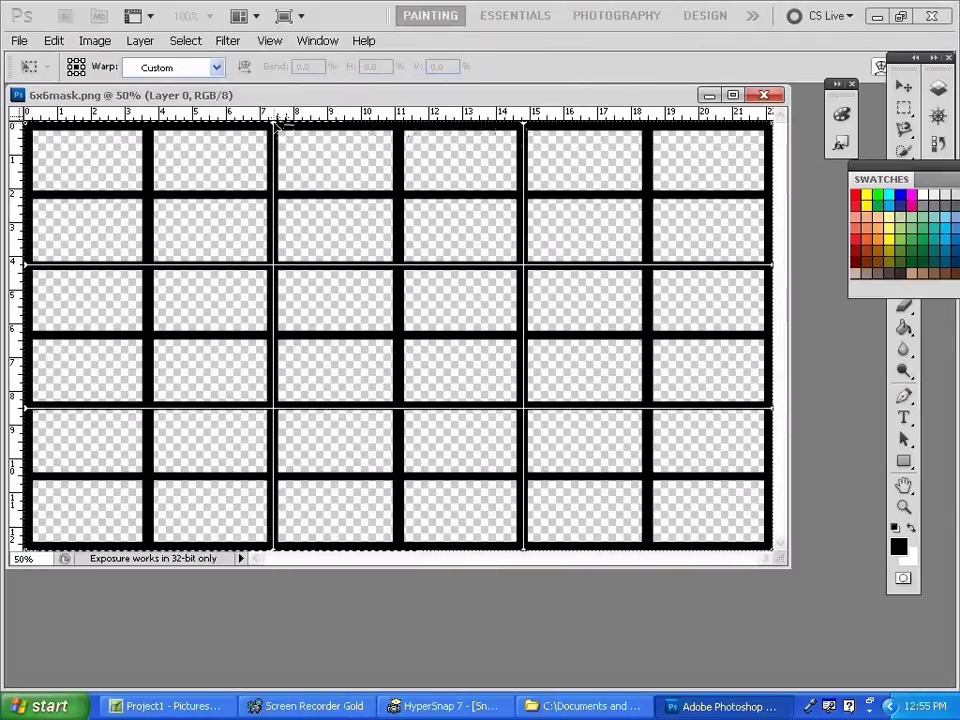
Warp the grid into a curved screen: top corners dragged down, bottom corners dragged up.
{"action": "left_click_drag", "start_coordinate": [276, 130], "coordinate": [272, 204]}
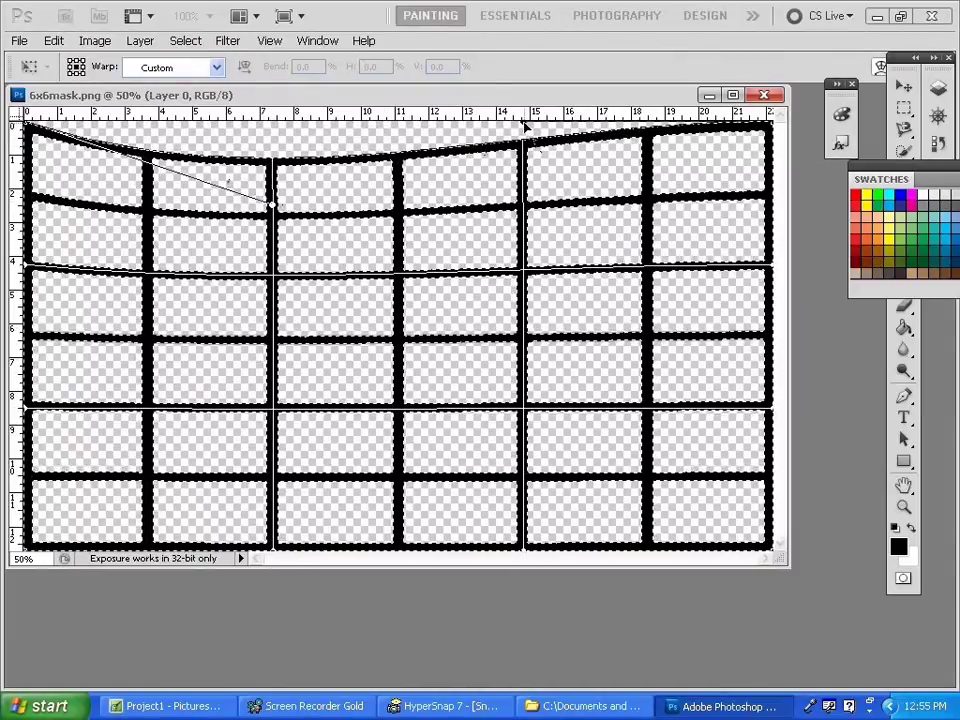
{"action": "left_click_drag", "start_coordinate": [524, 125], "coordinate": [523, 204]}
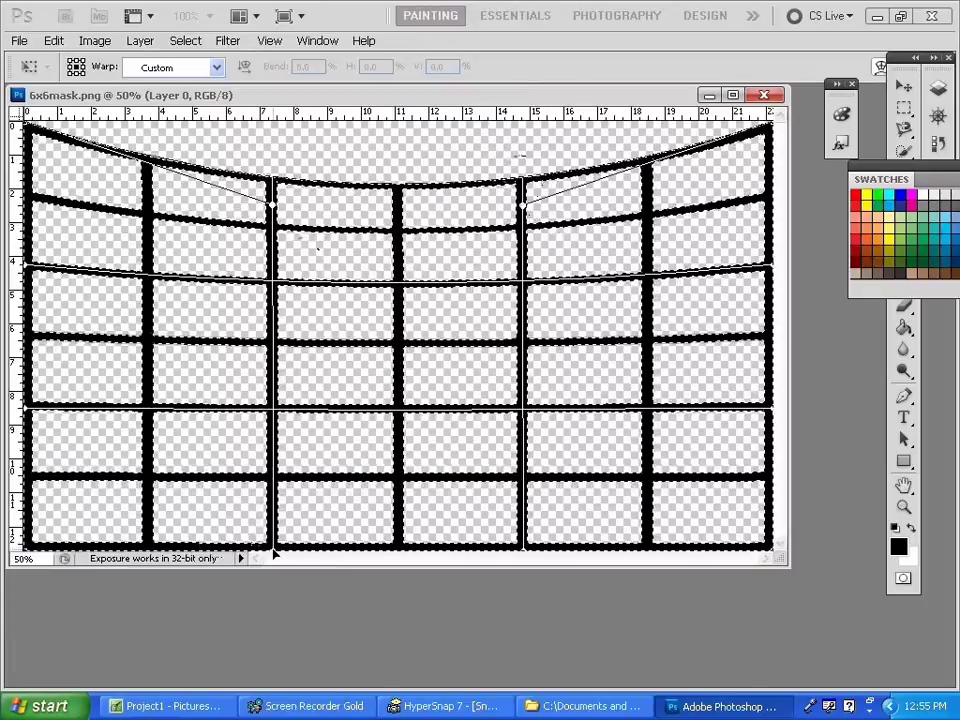
{"action": "left_click_drag", "start_coordinate": [275, 553], "coordinate": [271, 480]}
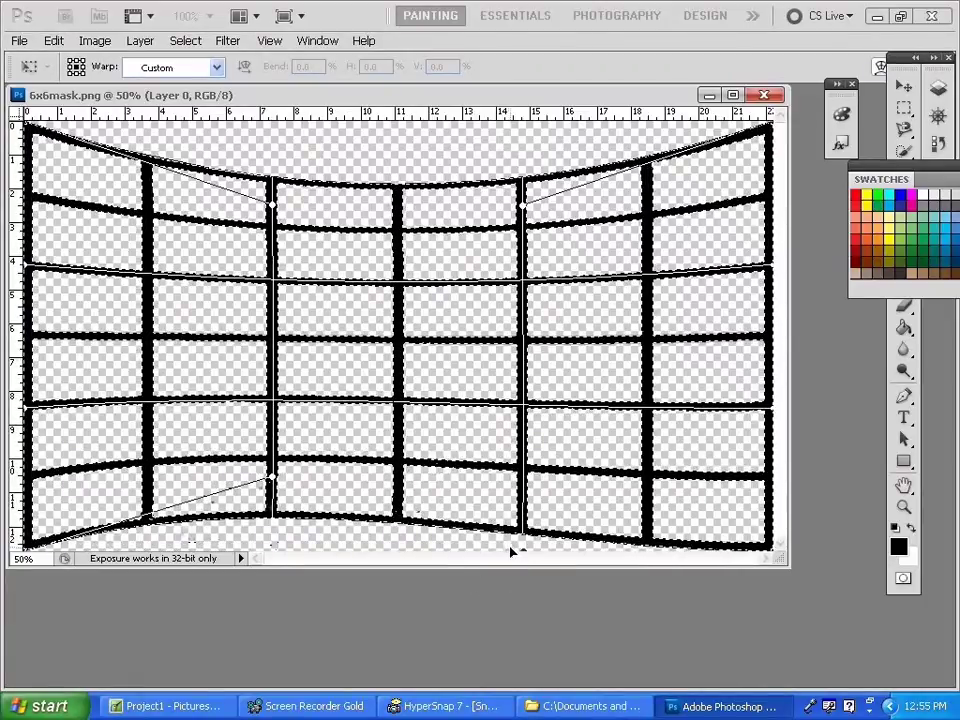
{"action": "left_click_drag", "start_coordinate": [525, 553], "coordinate": [521, 474]}
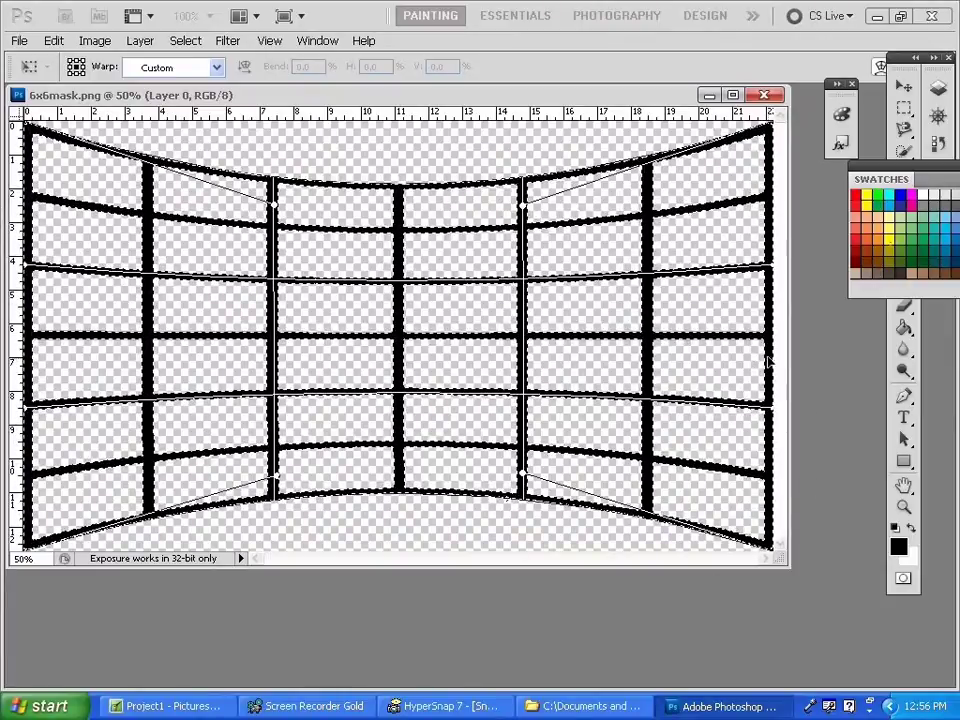
{"action": "left_click", "coordinate": [905, 510]}
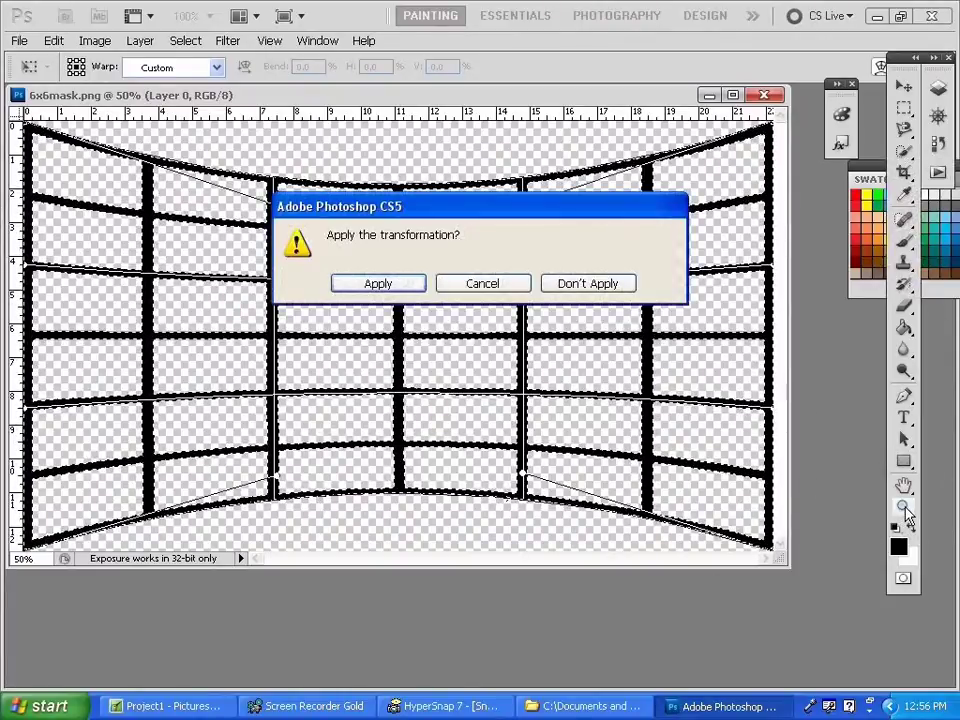
Apply the warp to the grid, deselect it, and quit Photoshop.
{"action": "left_click", "coordinate": [383, 285]}
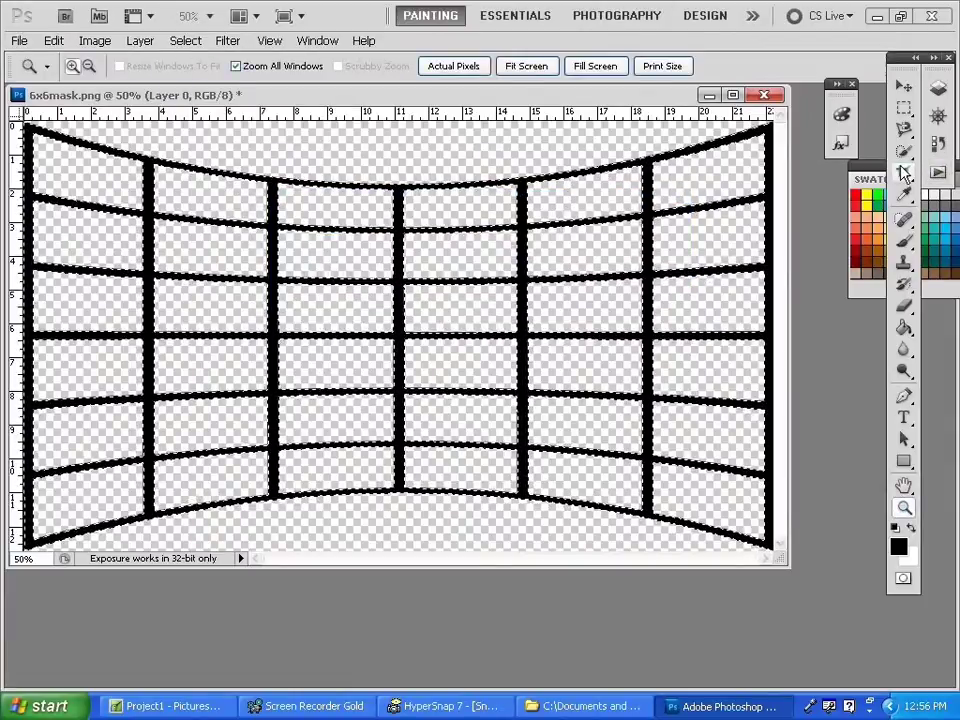
{"action": "left_click", "coordinate": [185, 44]}
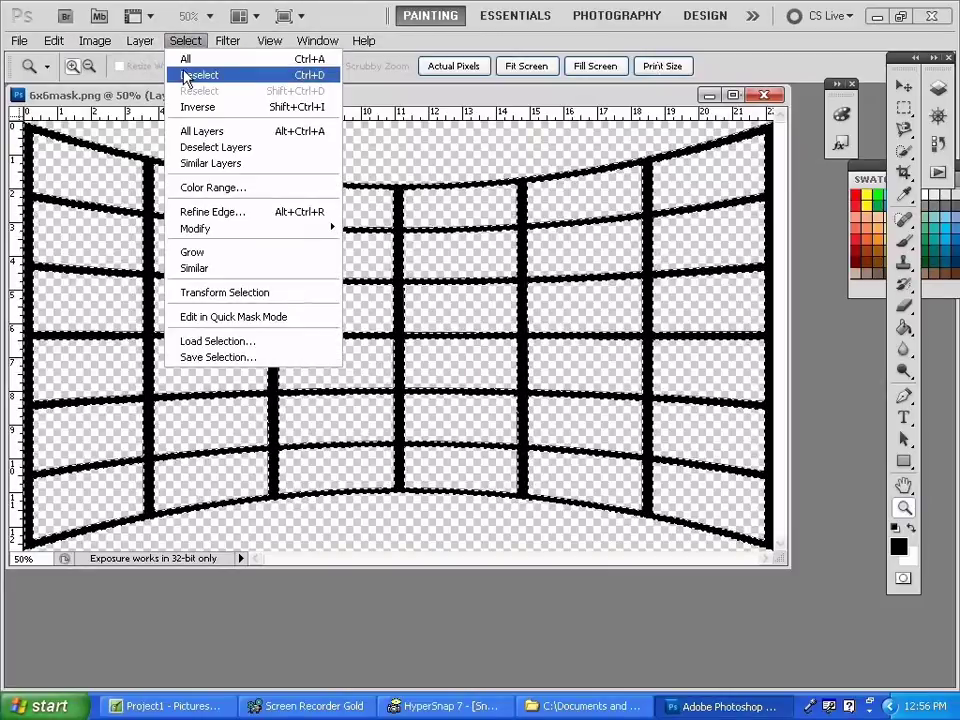
{"action": "left_click", "coordinate": [192, 75]}
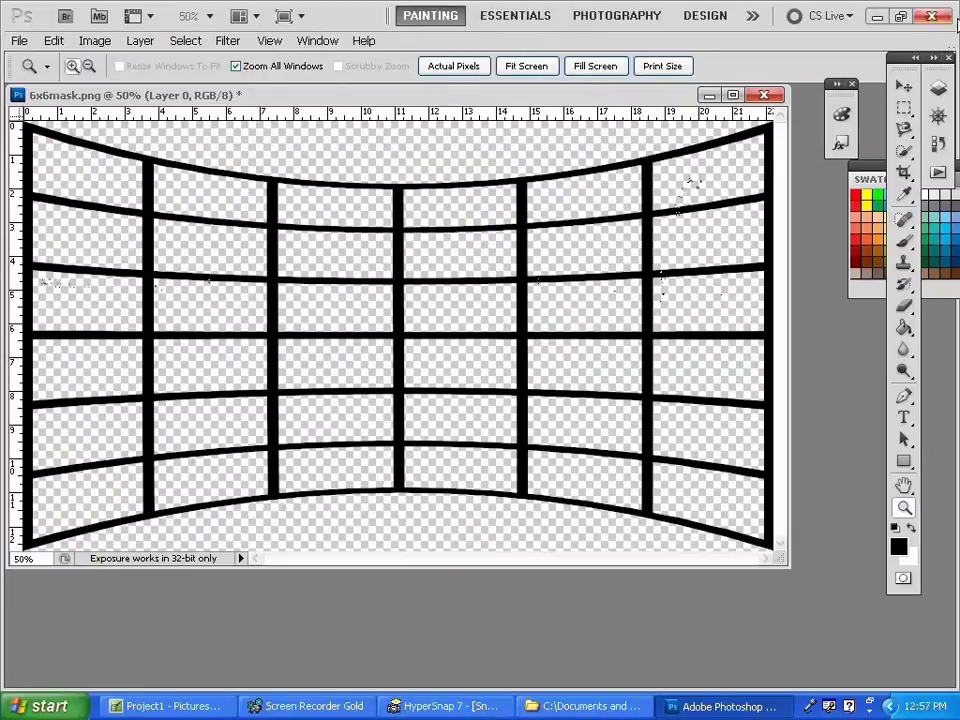
{"action": "left_click", "coordinate": [935, 18]}
Close Photoshop without saving and the photo folder, returning to PicturesToExe's Project1 window.
{"action": "left_click", "coordinate": [440, 285]}
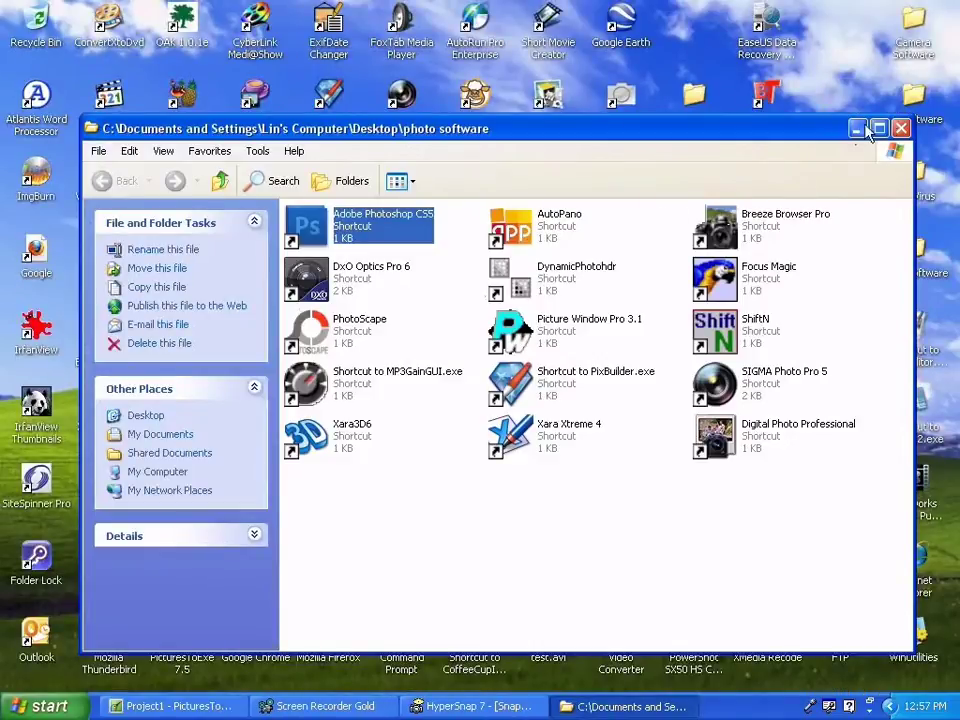
{"action": "key", "text": "alt+F4"}
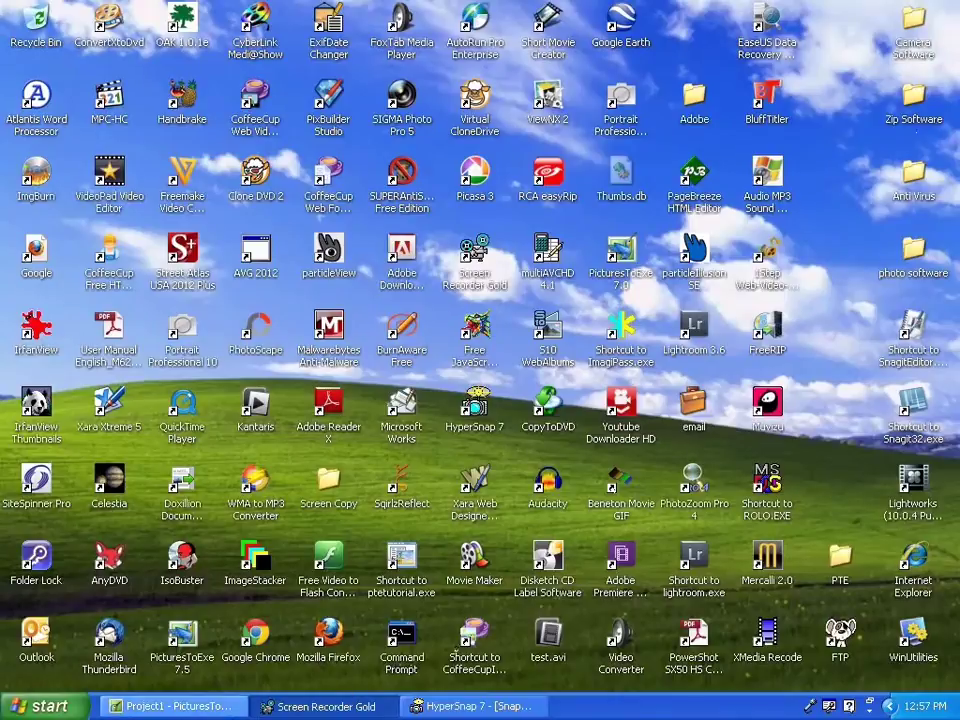
{"action": "left_click", "coordinate": [196, 706]}
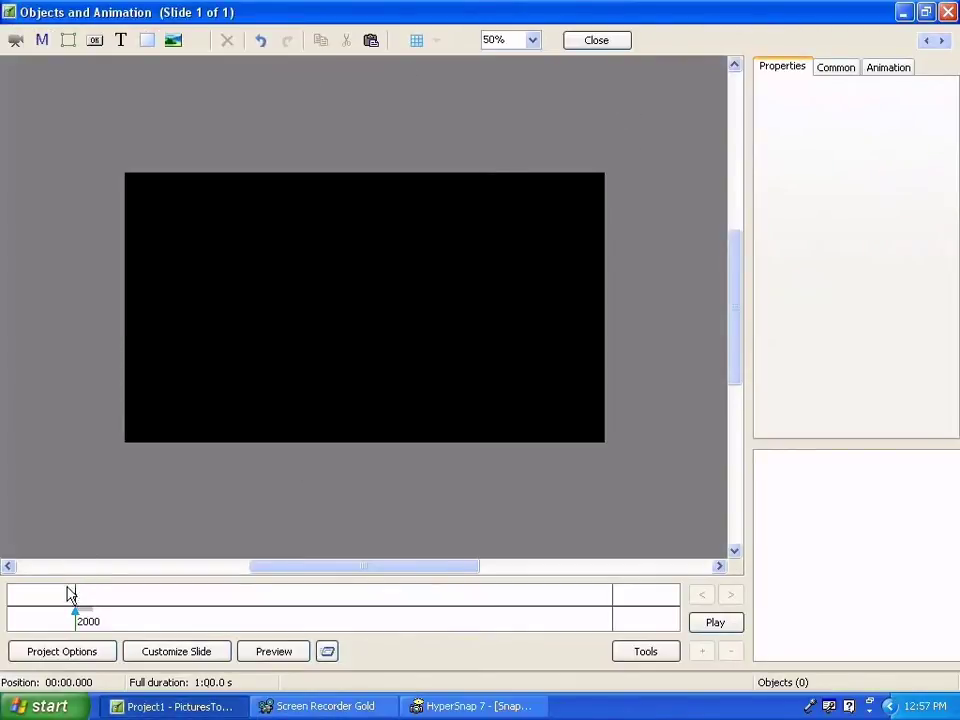
{"action": "left_click", "coordinate": [176, 660]}
{"action": "left_click", "coordinate": [600, 42]}
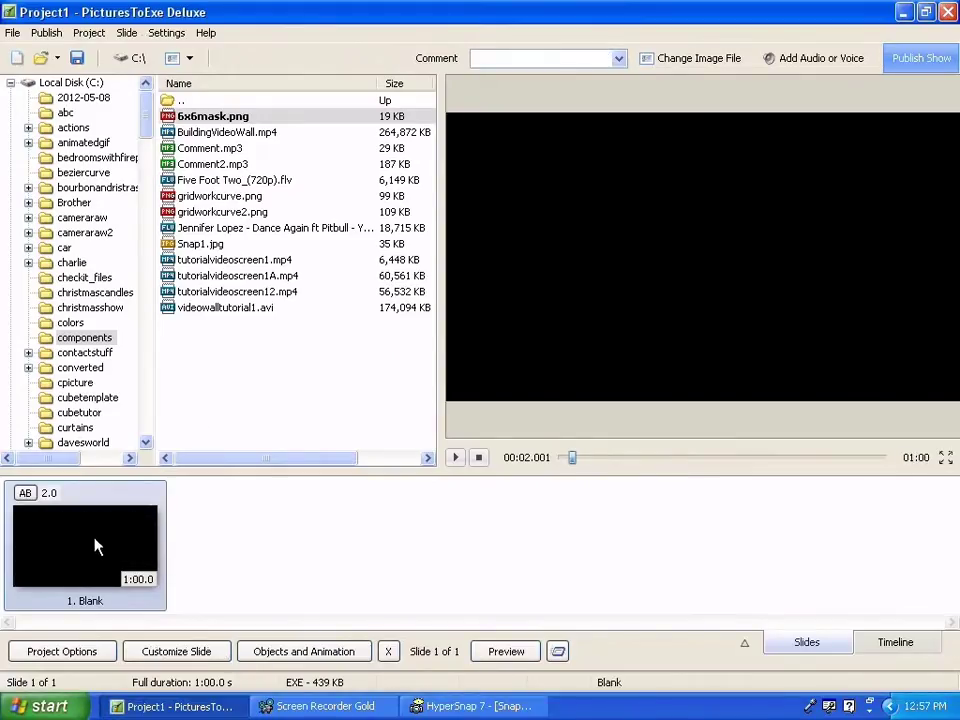
Add gridworkcurve.png as an image object on the slide in Objects and Animation.
{"action": "left_click", "coordinate": [303, 651]}
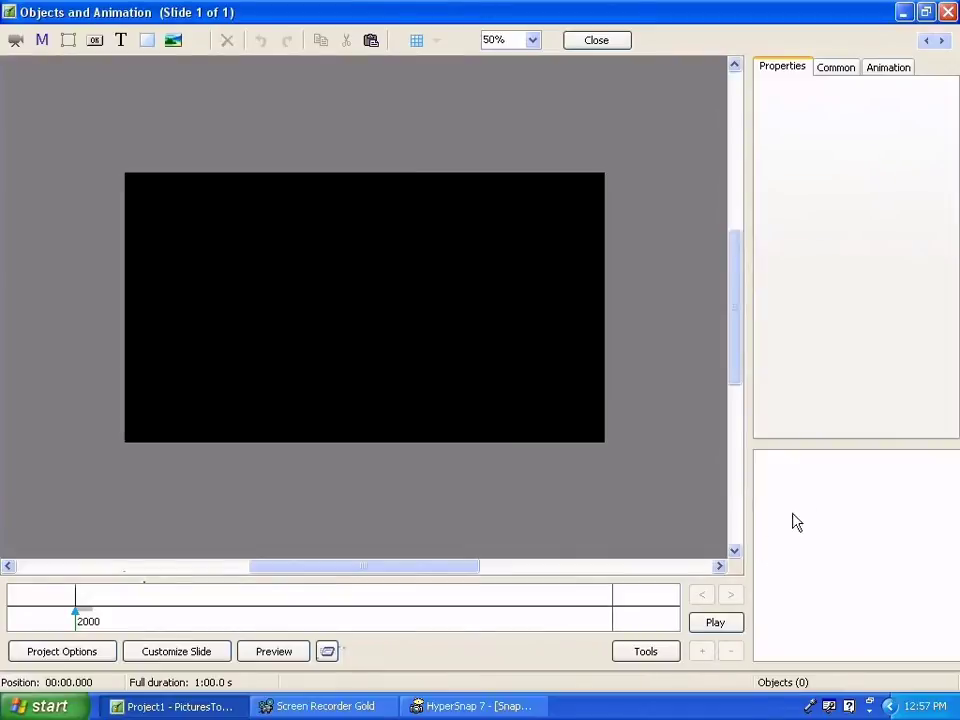
{"action": "right_click", "coordinate": [803, 500]}
{"action": "mouse_move", "coordinate": [832, 507]}
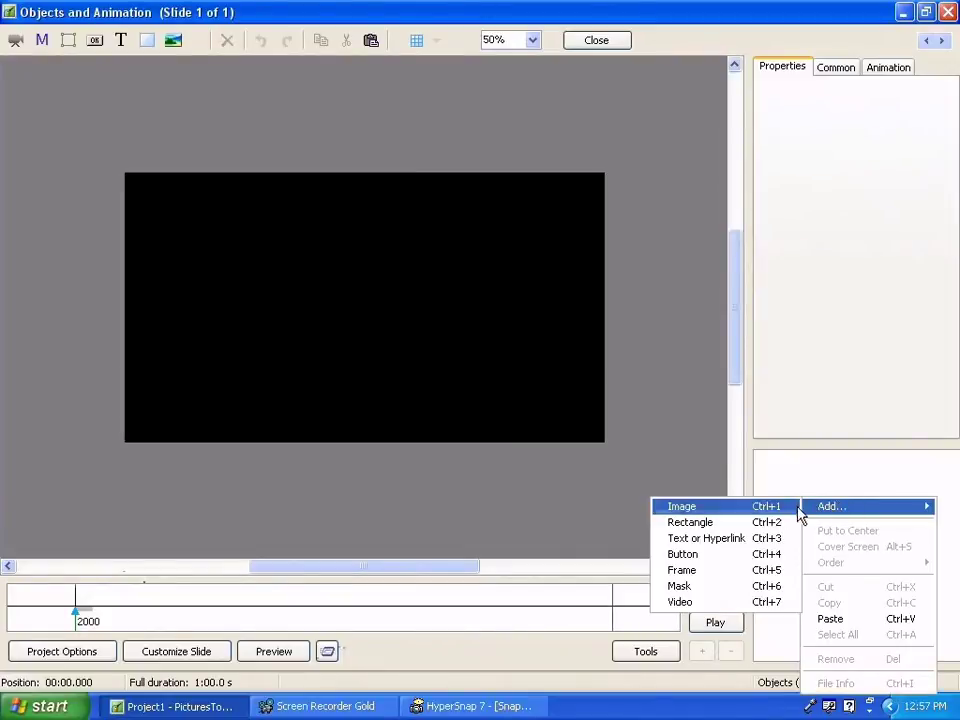
{"action": "left_click", "coordinate": [720, 507]}
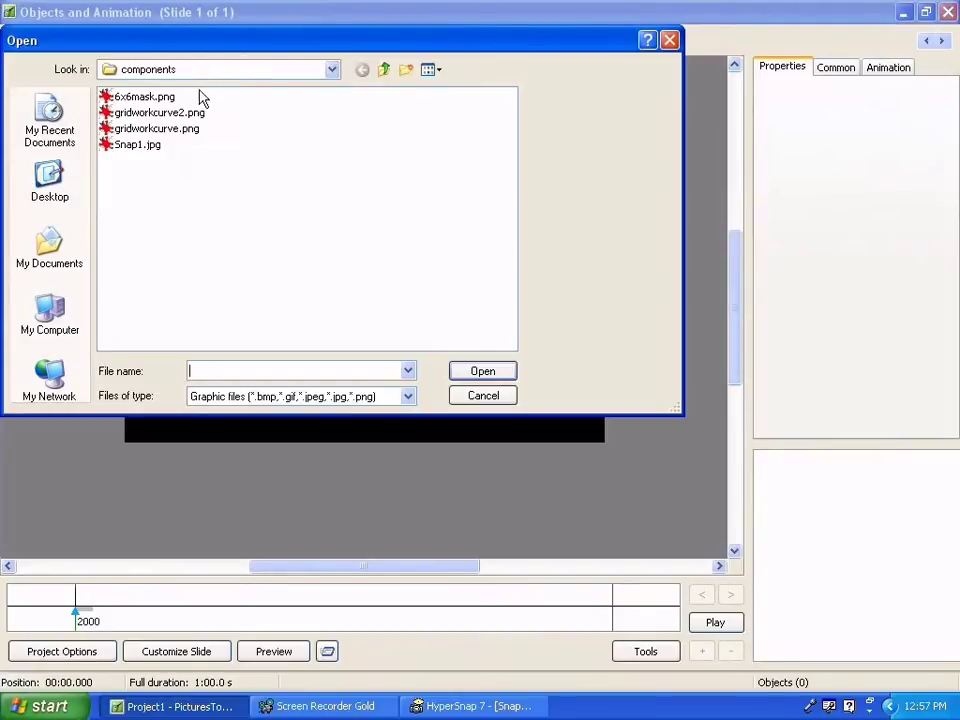
{"action": "double_click", "coordinate": [136, 130]}
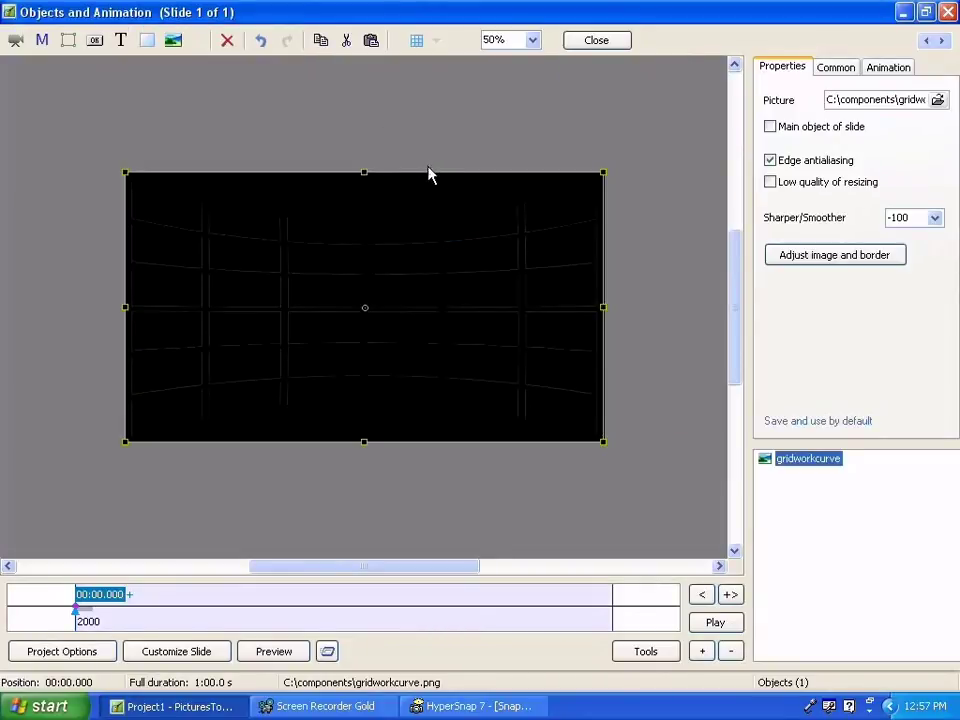
{"action": "left_click", "coordinate": [793, 519]}
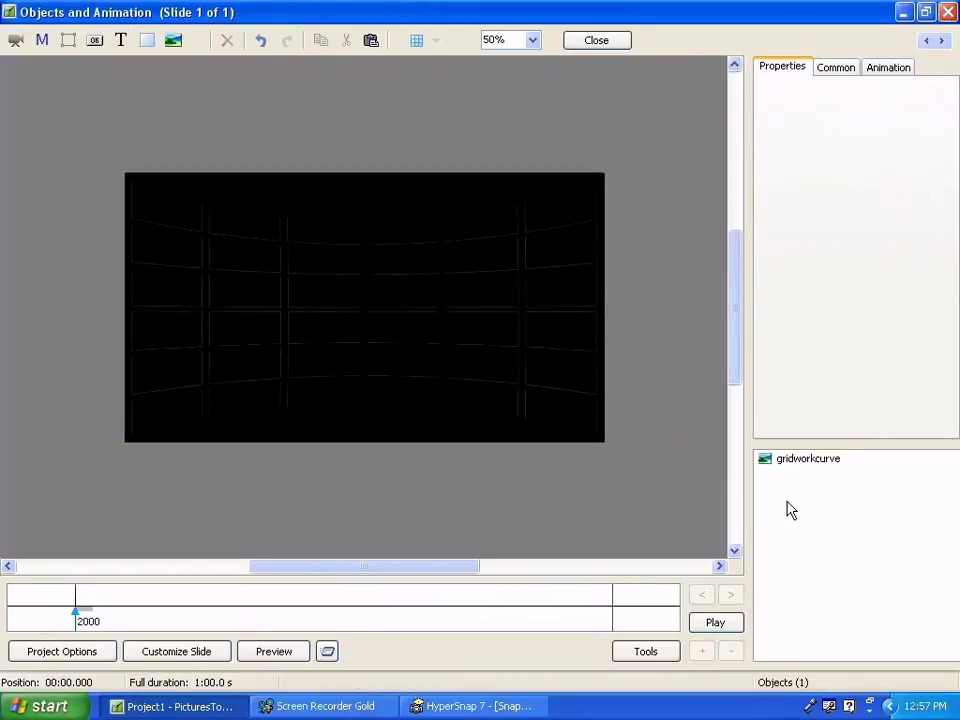
Add a blue gradient Rectangle1 and move it beneath the gridworkcurve image.
{"action": "right_click", "coordinate": [788, 507]}
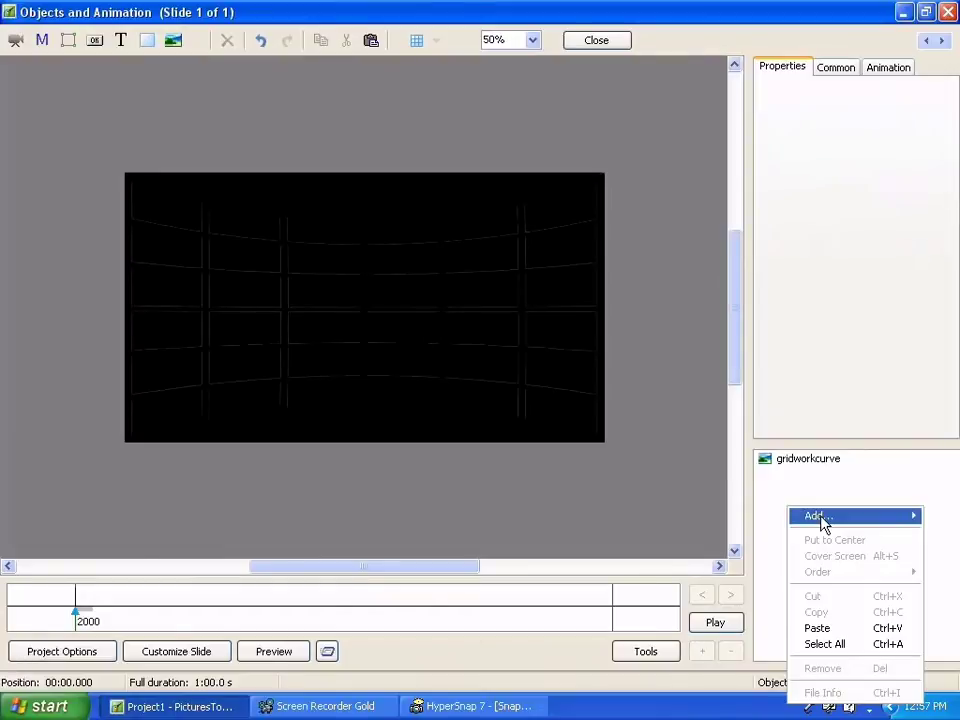
{"action": "mouse_move", "coordinate": [816, 518]}
{"action": "left_click", "coordinate": [737, 532]}
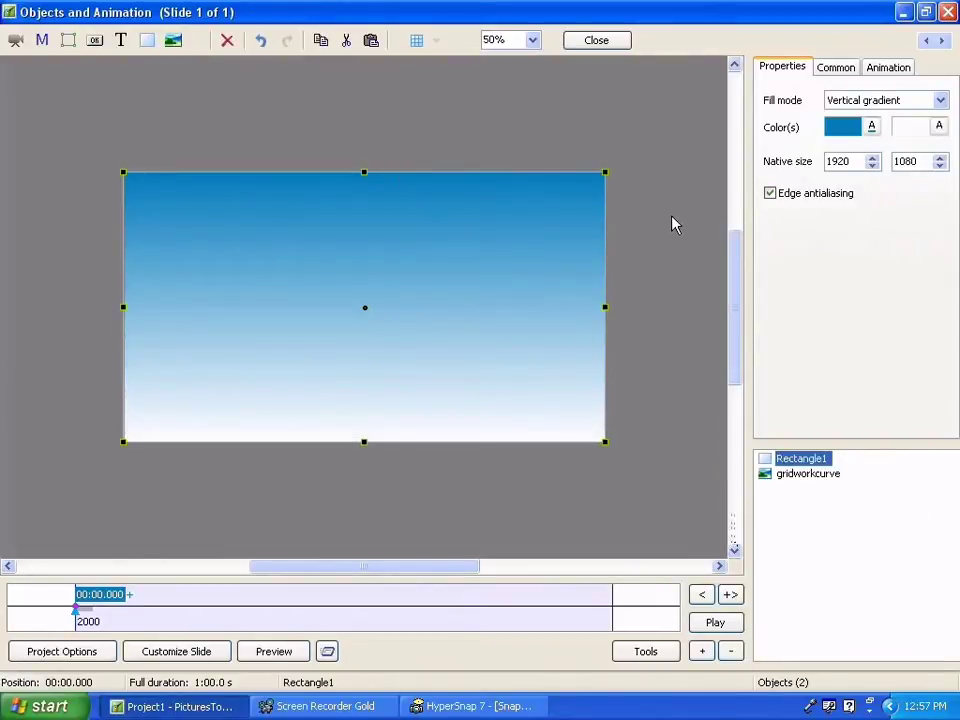
{"action": "key", "text": "ctrl+Down"}
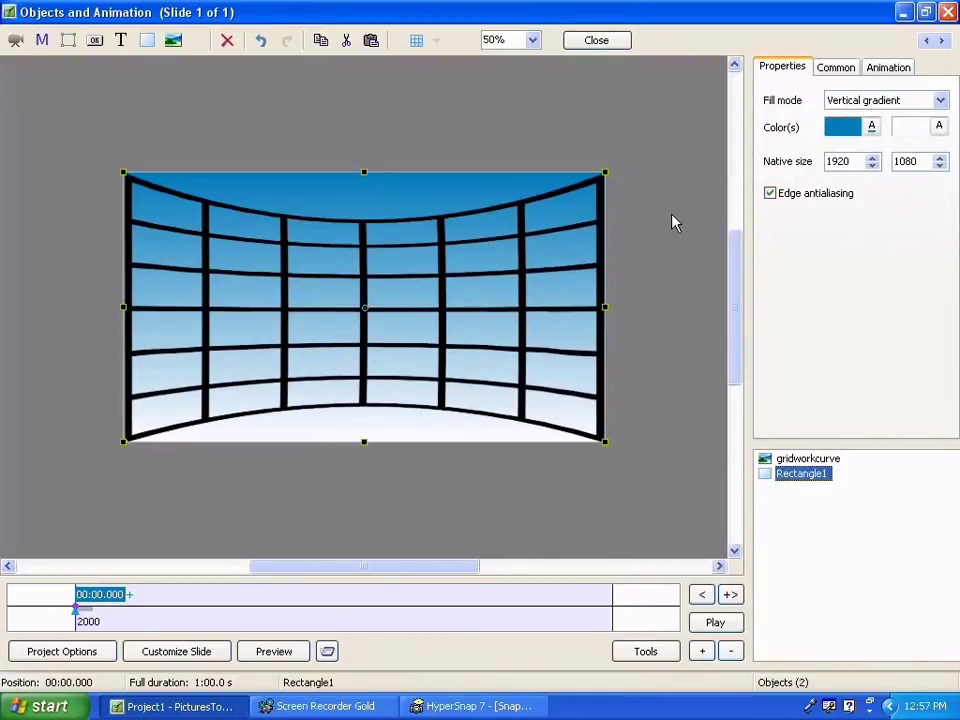
{"action": "left_click", "coordinate": [792, 522]}
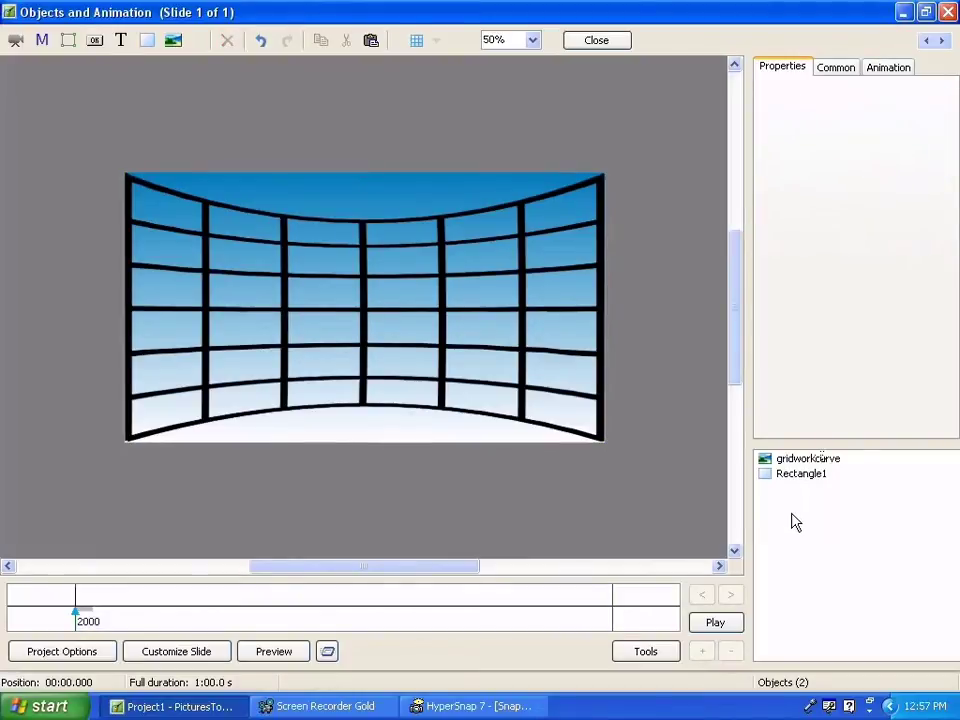
{"action": "right_click", "coordinate": [792, 522]}
{"action": "mouse_move", "coordinate": [823, 525]}
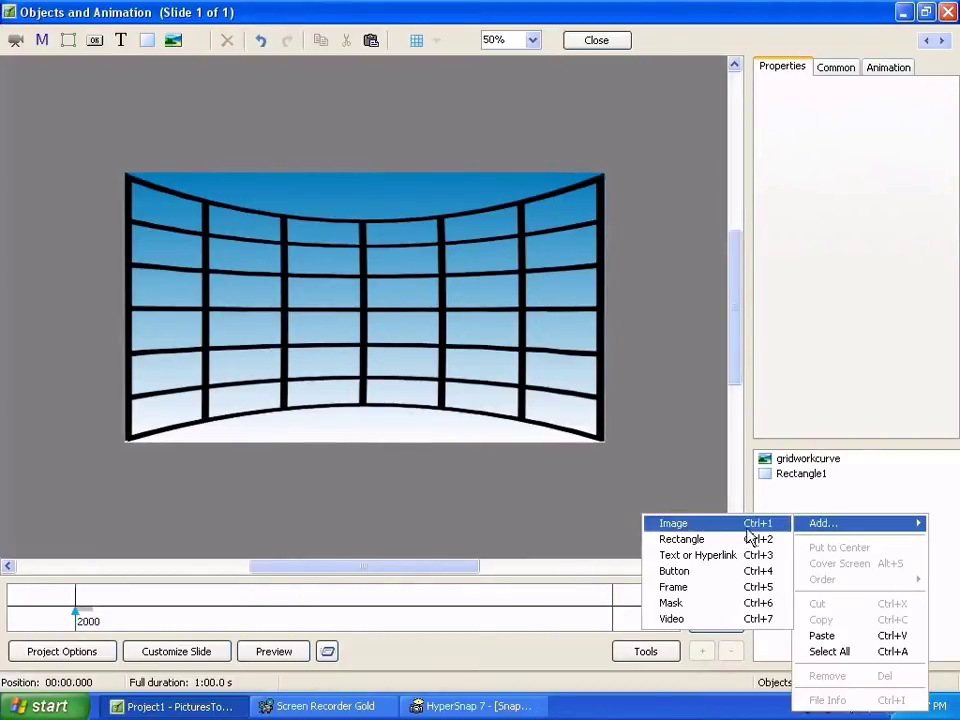
Add the .flv dance video as a video object on the slide.
{"action": "left_click", "coordinate": [692, 619]}
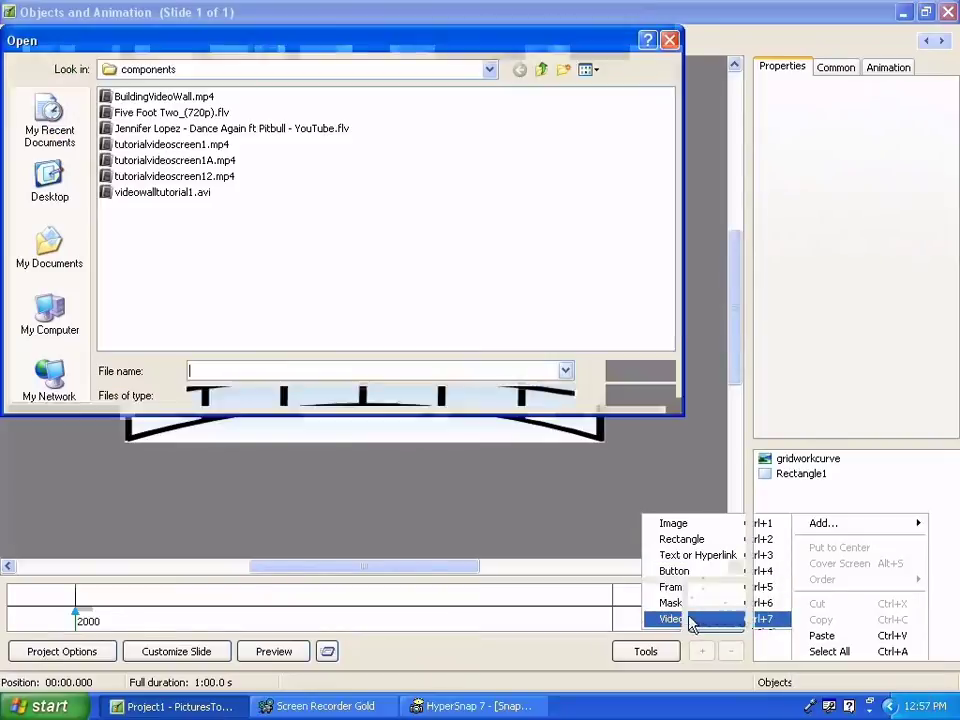
{"action": "left_click", "coordinate": [160, 135]}
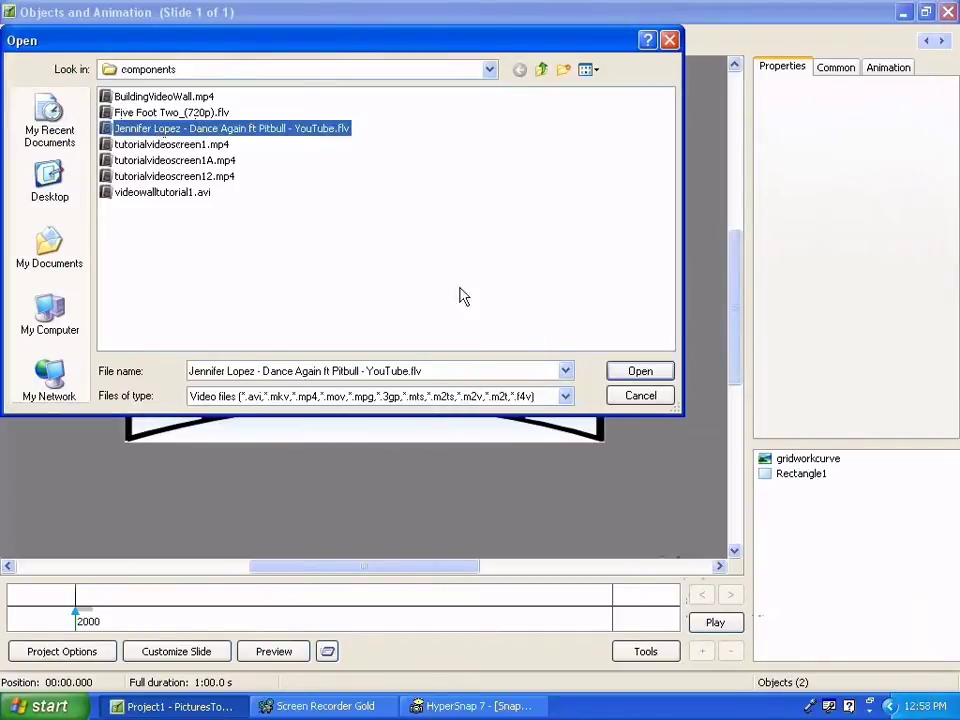
{"action": "left_click", "coordinate": [636, 373]}
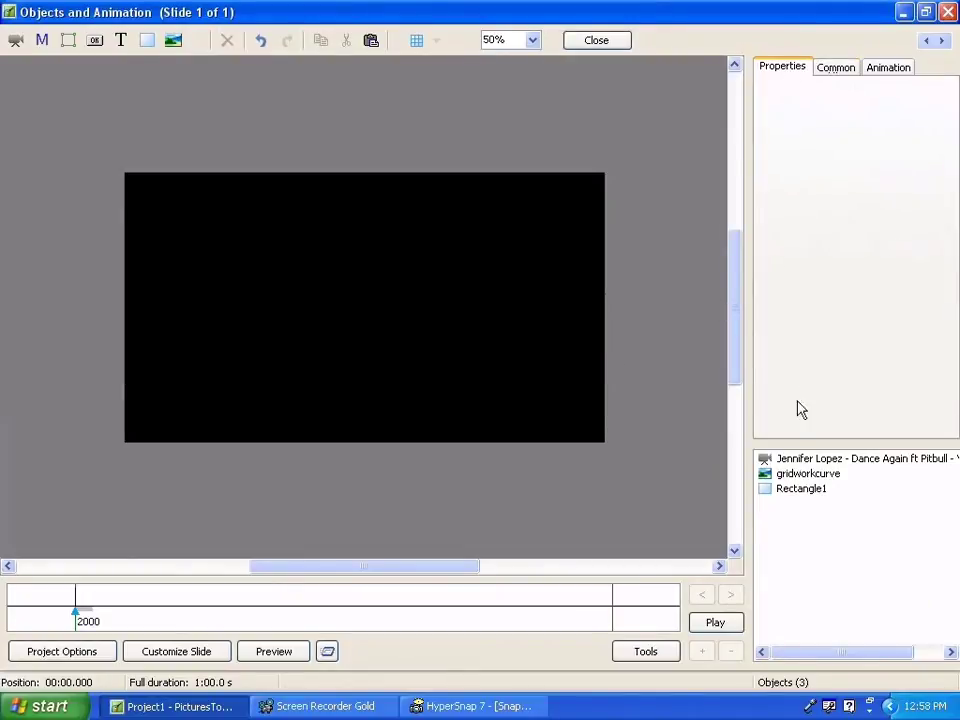
Set the dance video's start time to 59 seconds and move it under the grid image.
{"action": "left_click", "coordinate": [784, 459]}
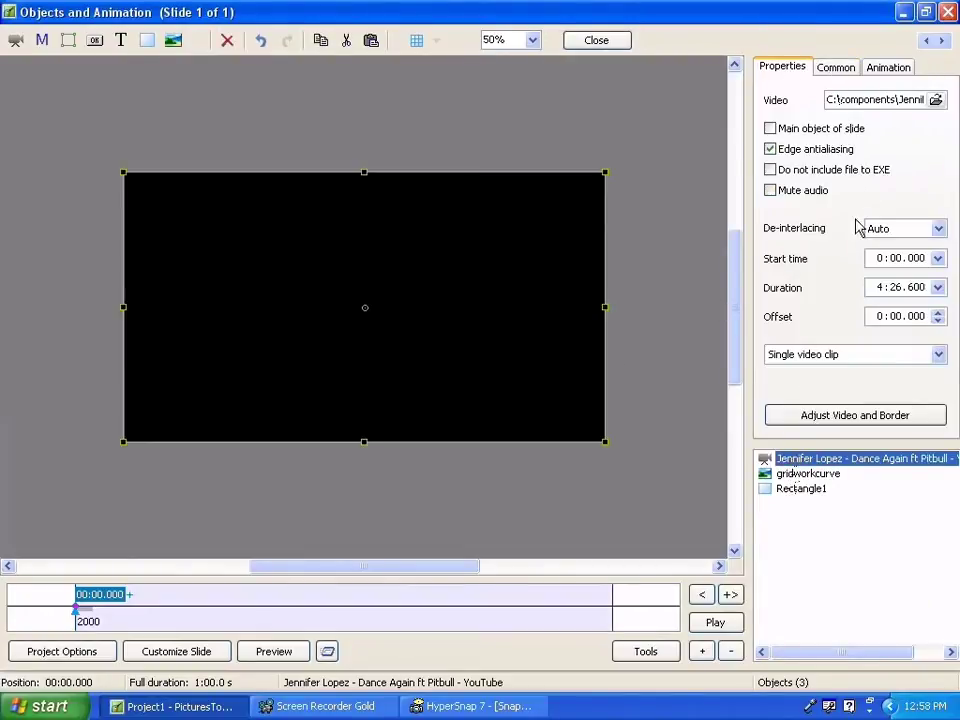
{"action": "left_click", "coordinate": [889, 258]}
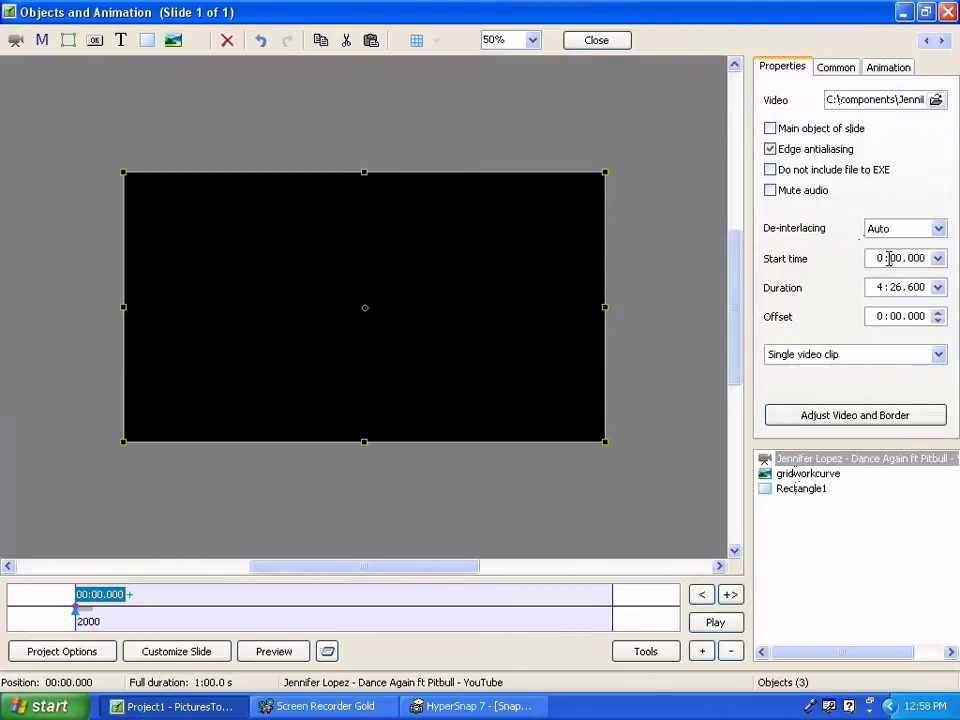
{"action": "left_click", "coordinate": [898, 257]}
{"action": "type", "text": "59"}
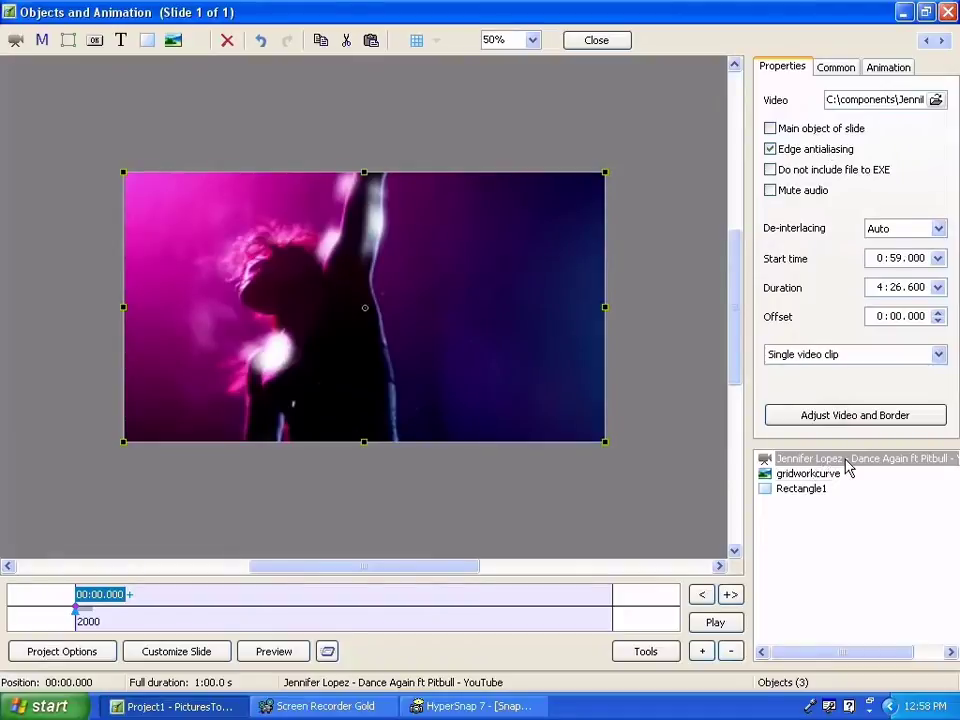
{"action": "key", "text": "ctrl+Down"}
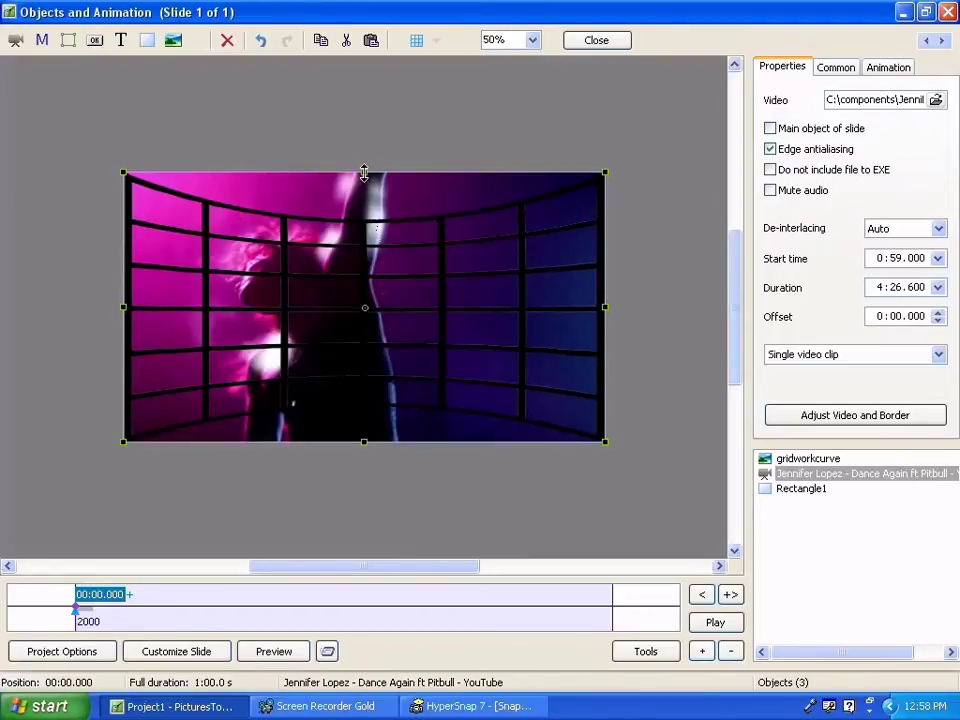
{"action": "left_click_drag", "start_coordinate": [364, 174], "coordinate": [208, 186]}
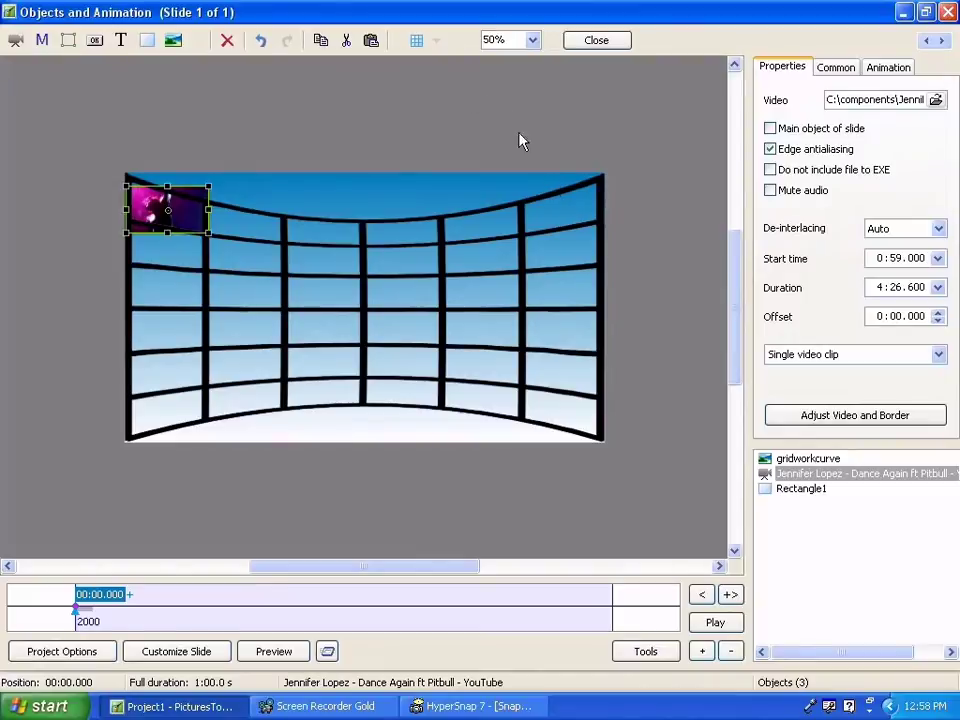
Show the dance video's animation settings: pan -82.031 x -72.222, zoom 17.130.
{"action": "left_click", "coordinate": [900, 67]}
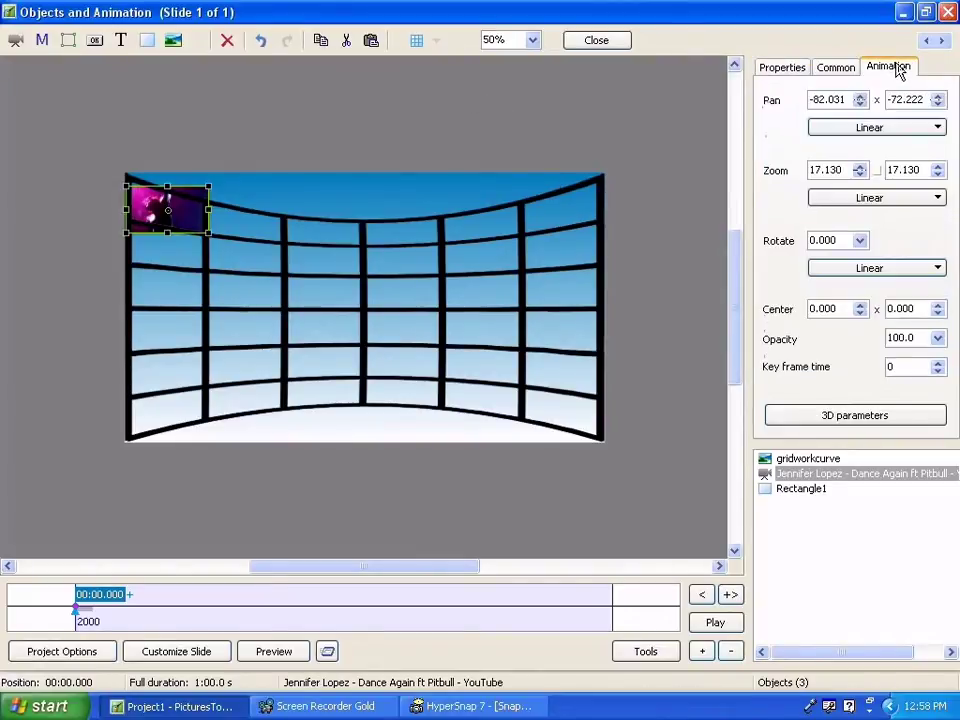
Set the dance video's 3D Rotate Y to 63 degrees to match the grid's curve.
{"action": "left_click", "coordinate": [828, 416]}
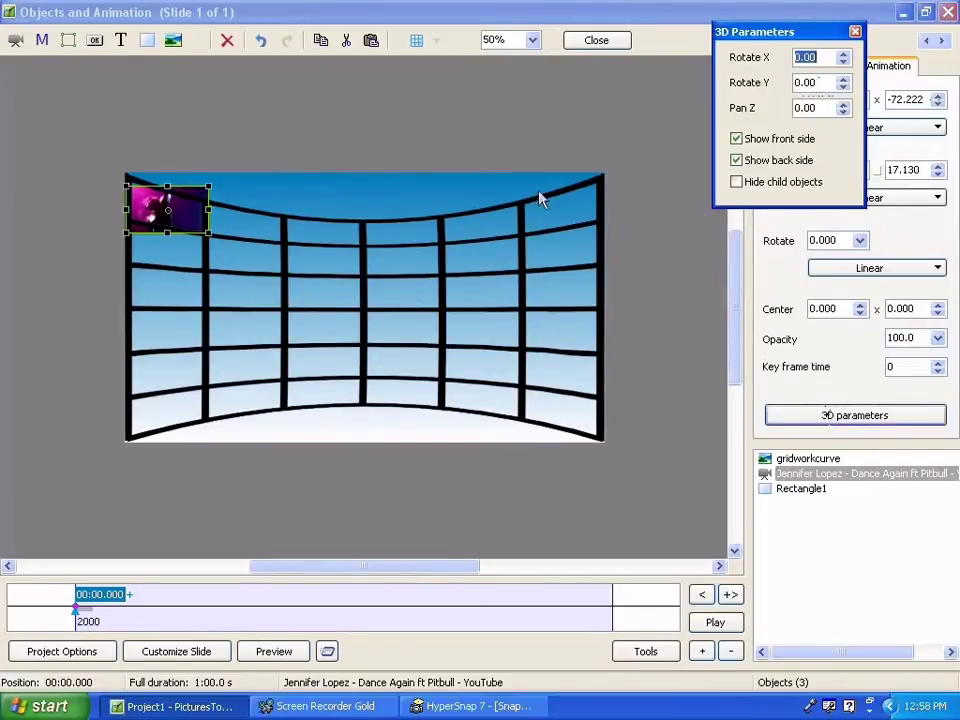
{"action": "left_click", "coordinate": [843, 87]}
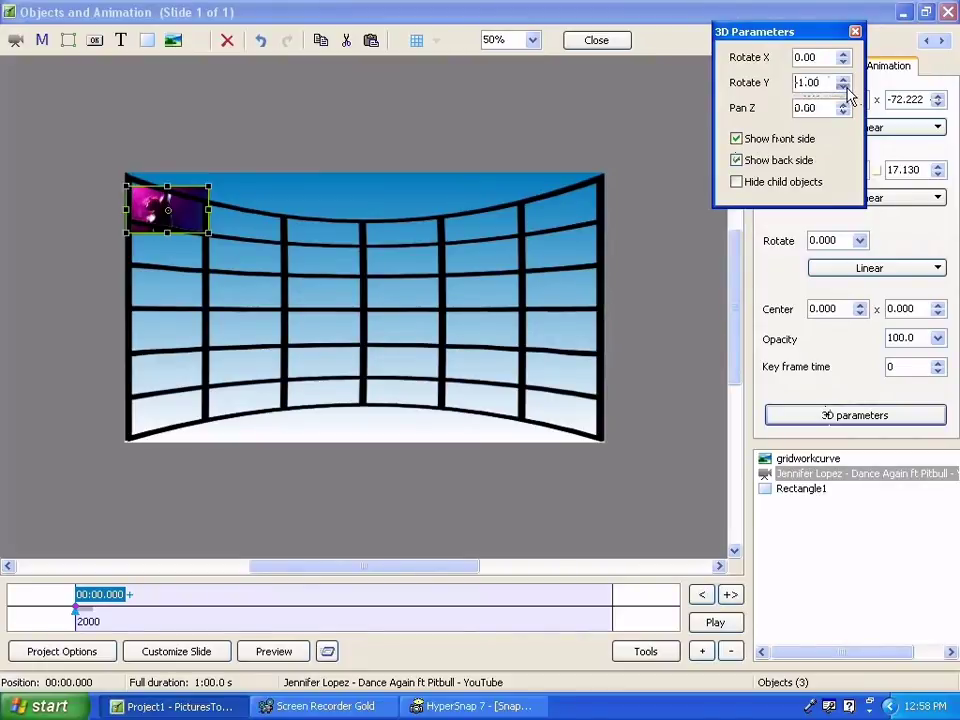
{"action": "left_click", "coordinate": [843, 87]}
{"action": "left_click", "coordinate": [843, 79]}
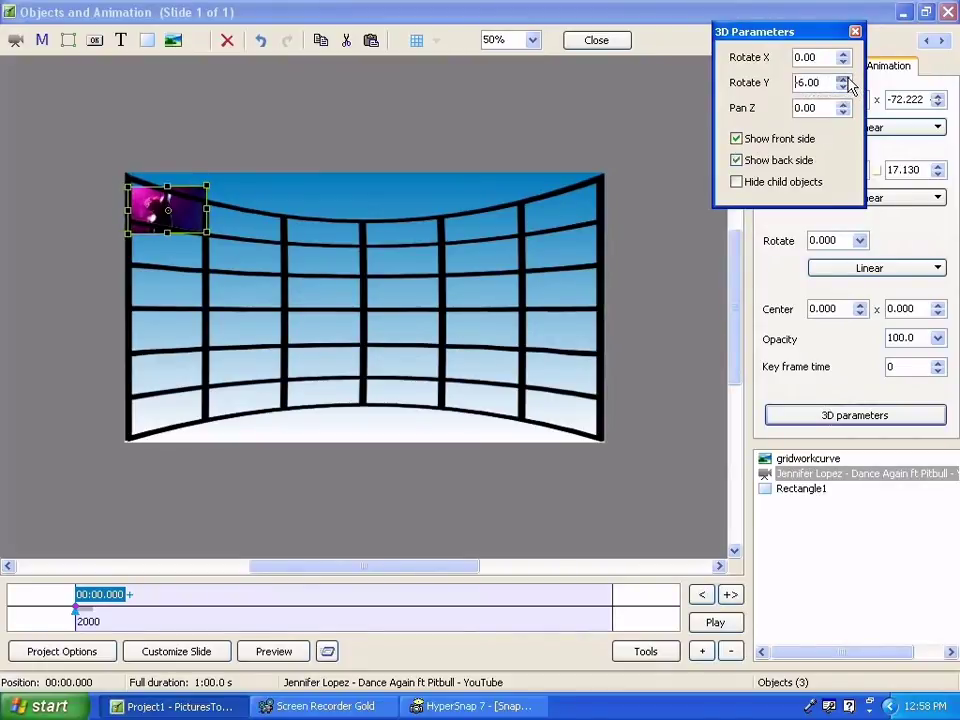
{"action": "left_click", "coordinate": [843, 79]}
{"action": "left_click", "coordinate": [843, 79]}
{"action": "left_click", "coordinate": [843, 79]}
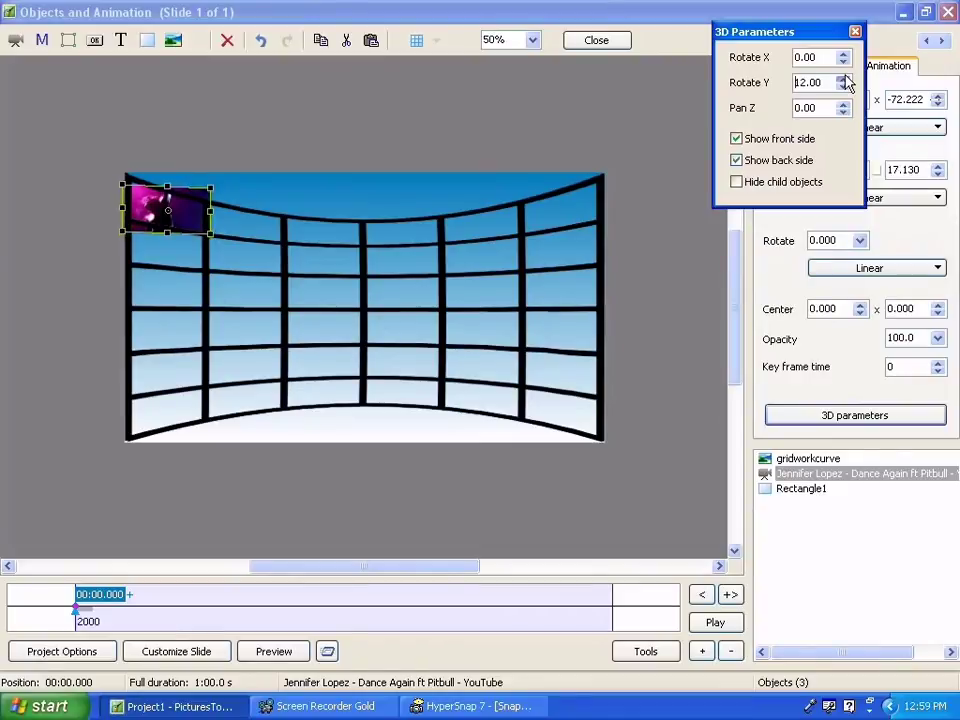
{"action": "left_click", "coordinate": [843, 79]}
{"action": "left_click", "coordinate": [843, 79]}
{"action": "left_click", "coordinate": [843, 79]}
{"action": "left_click", "coordinate": [843, 79]}
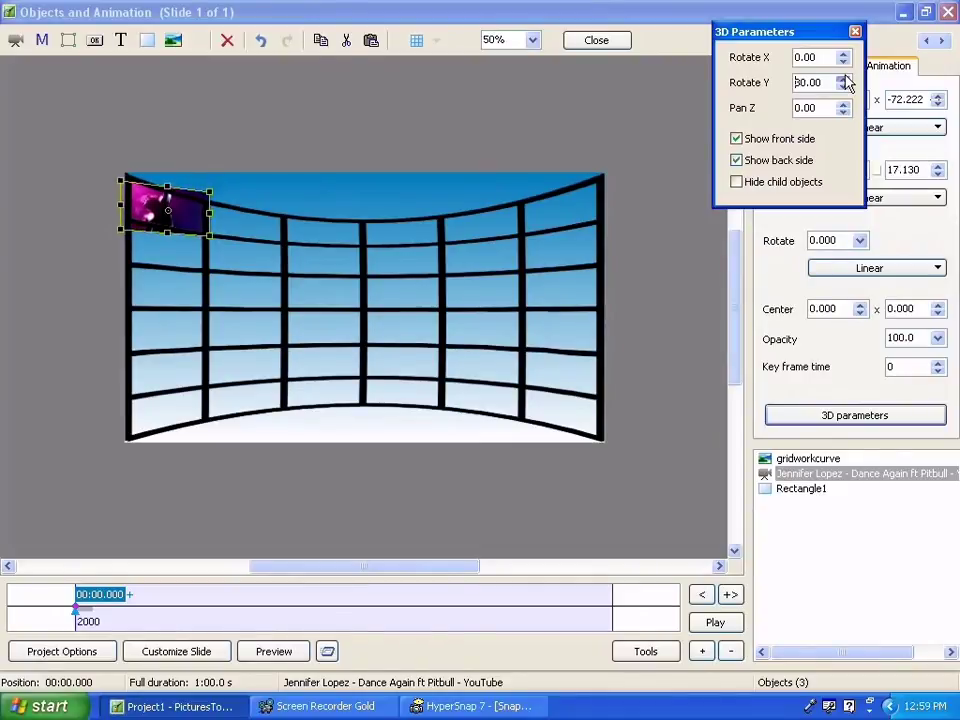
{"action": "left_click", "coordinate": [843, 79]}
{"action": "left_click", "coordinate": [843, 79]}
{"action": "left_click", "coordinate": [843, 79]}
{"action": "left_click", "coordinate": [843, 79]}
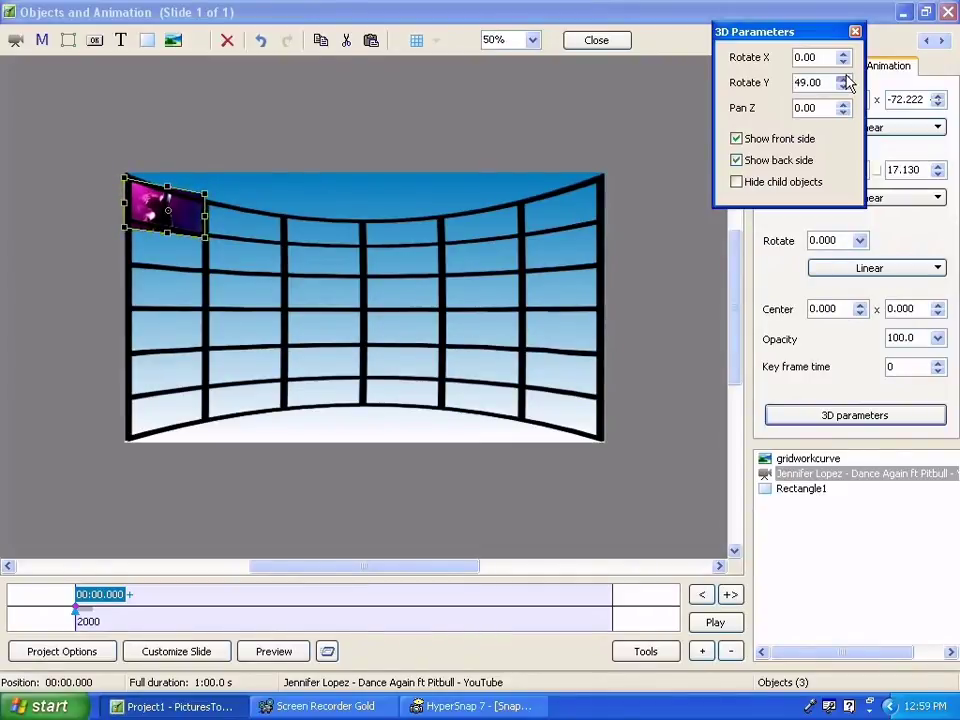
{"action": "left_click", "coordinate": [843, 79]}
{"action": "left_click", "coordinate": [843, 79]}
{"action": "left_click", "coordinate": [843, 79]}
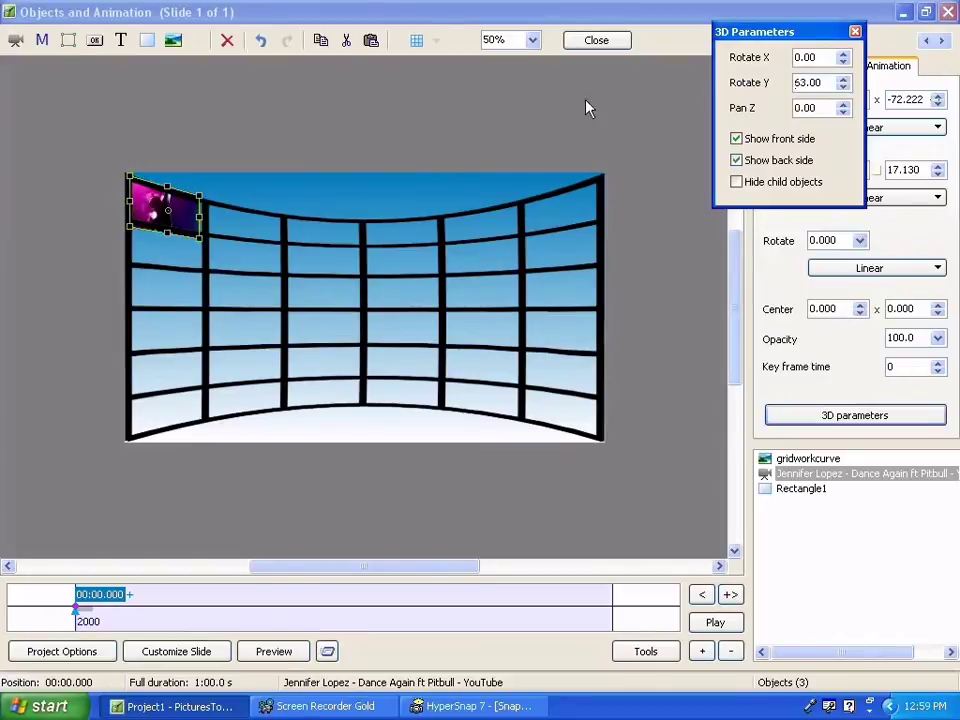
{"action": "double_click", "coordinate": [170, 215]}
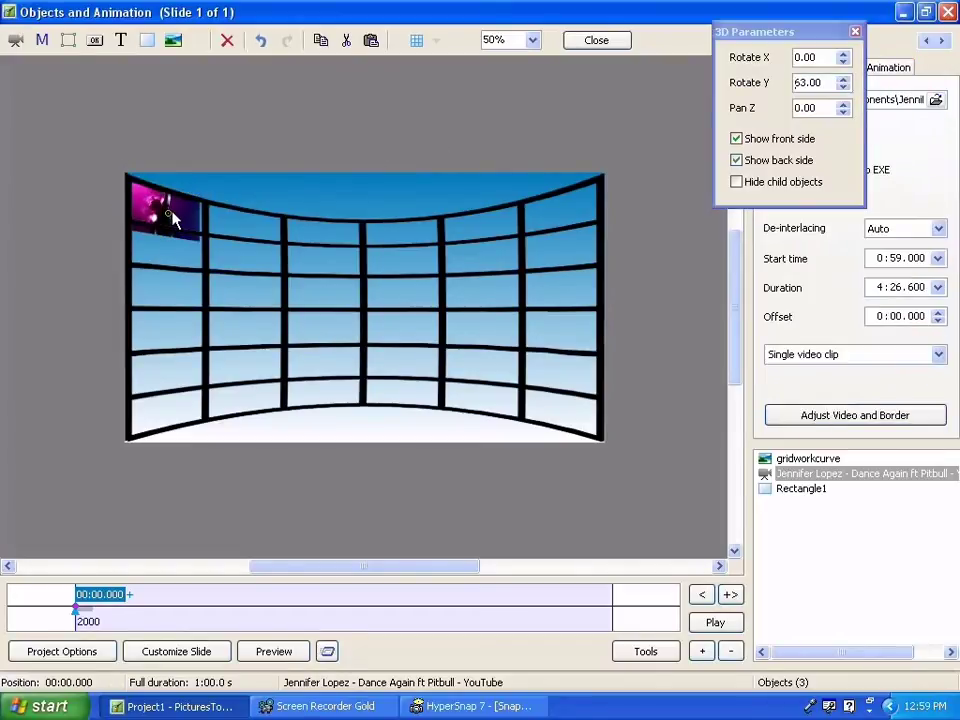
Drag the small top-left video's depth back to Pan Z 1.26 and reselect it.
{"action": "left_click_drag", "start_coordinate": [173, 215], "coordinate": [168, 198]}
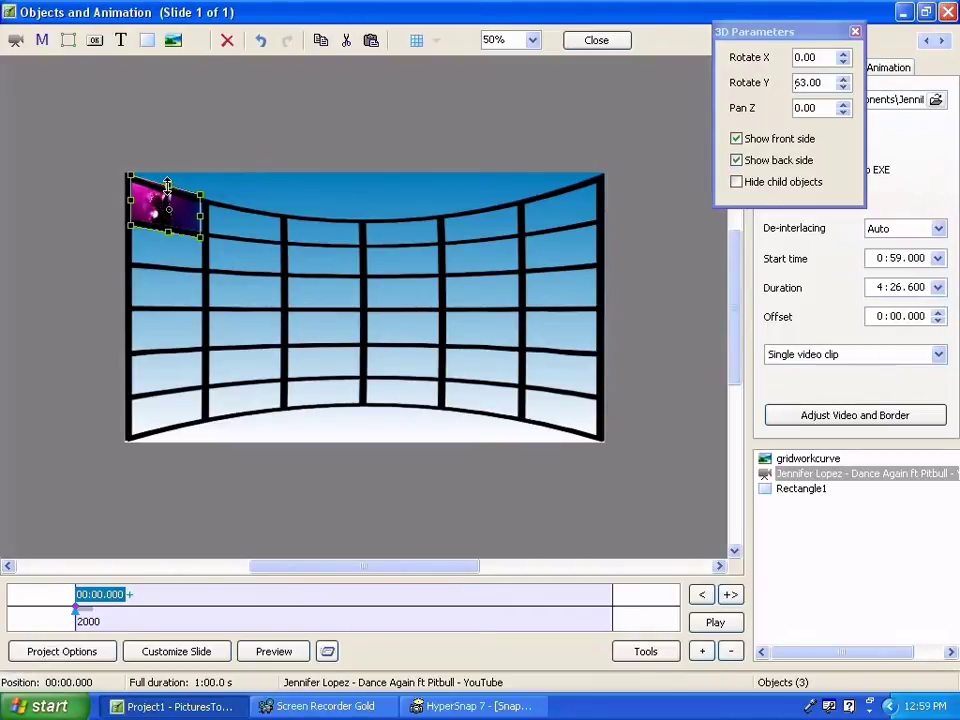
{"action": "left_click", "coordinate": [167, 186]}
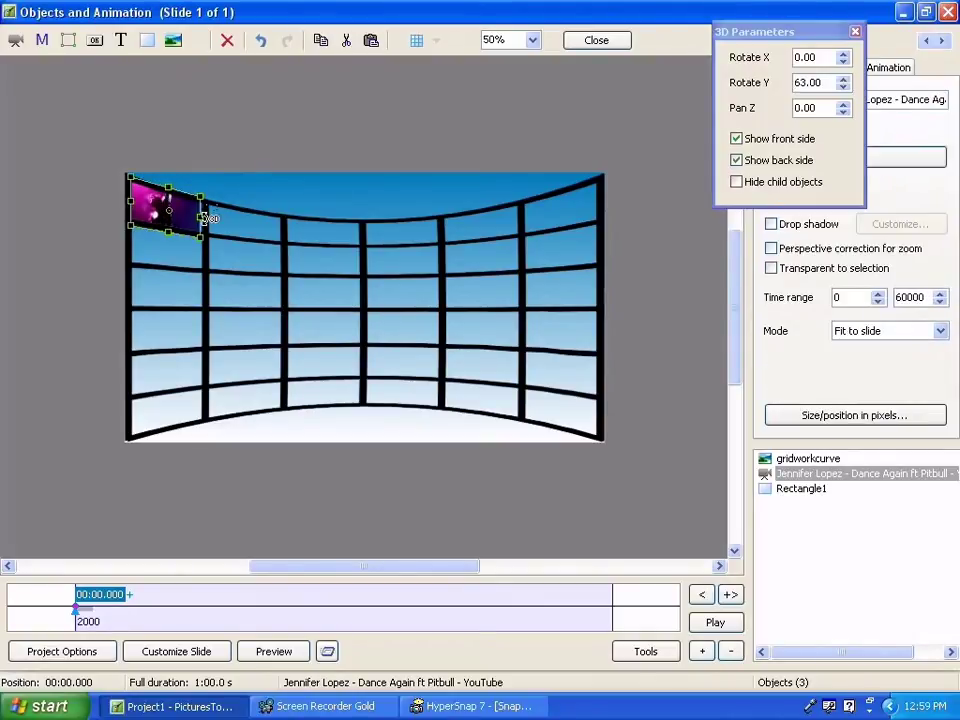
{"action": "left_click_drag", "start_coordinate": [195, 218], "coordinate": [203, 214]}
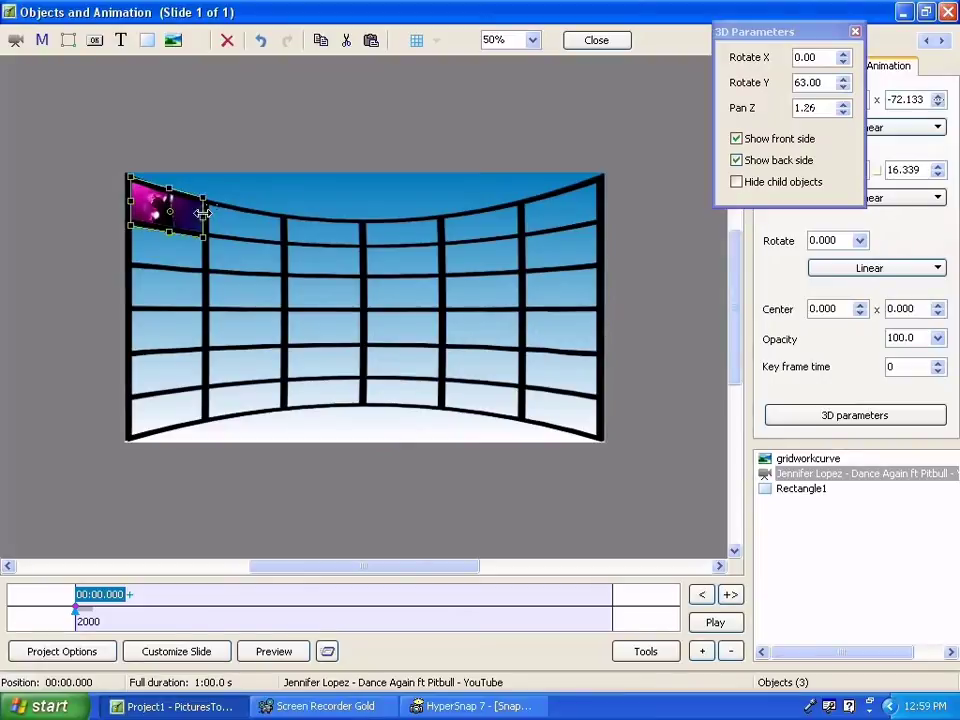
{"action": "left_click", "coordinate": [165, 195]}
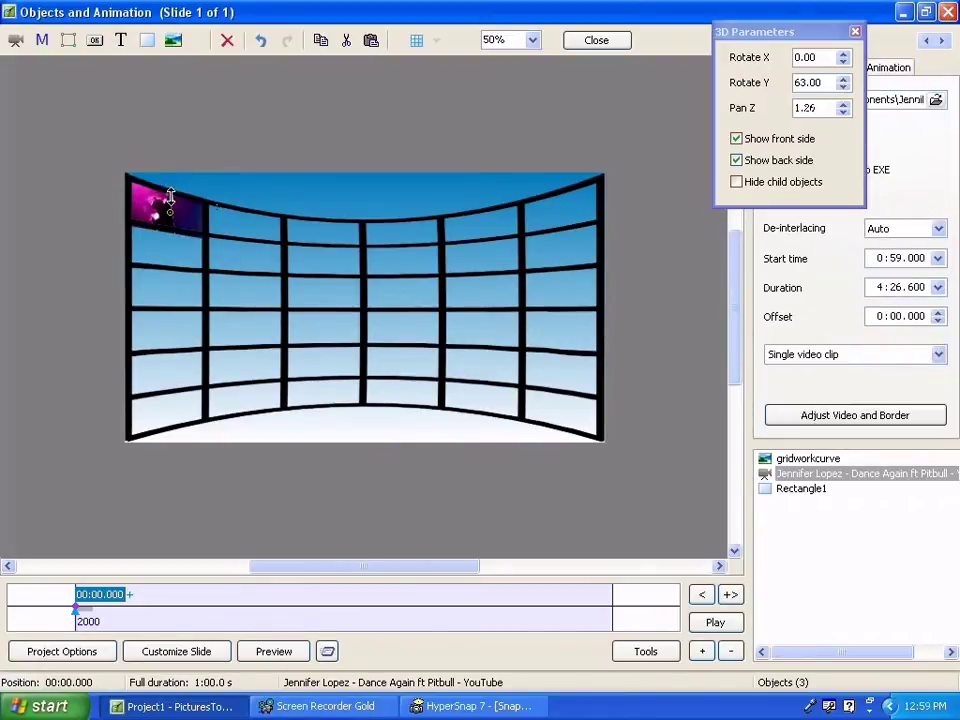
{"action": "left_click", "coordinate": [130, 180]}
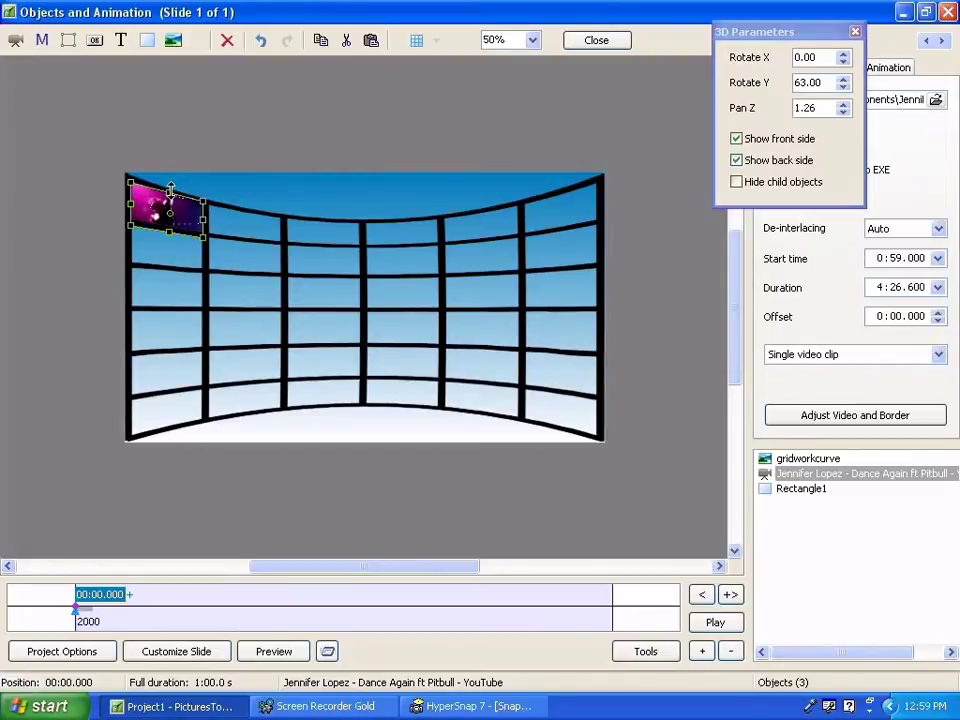
{"action": "left_click", "coordinate": [168, 187]}
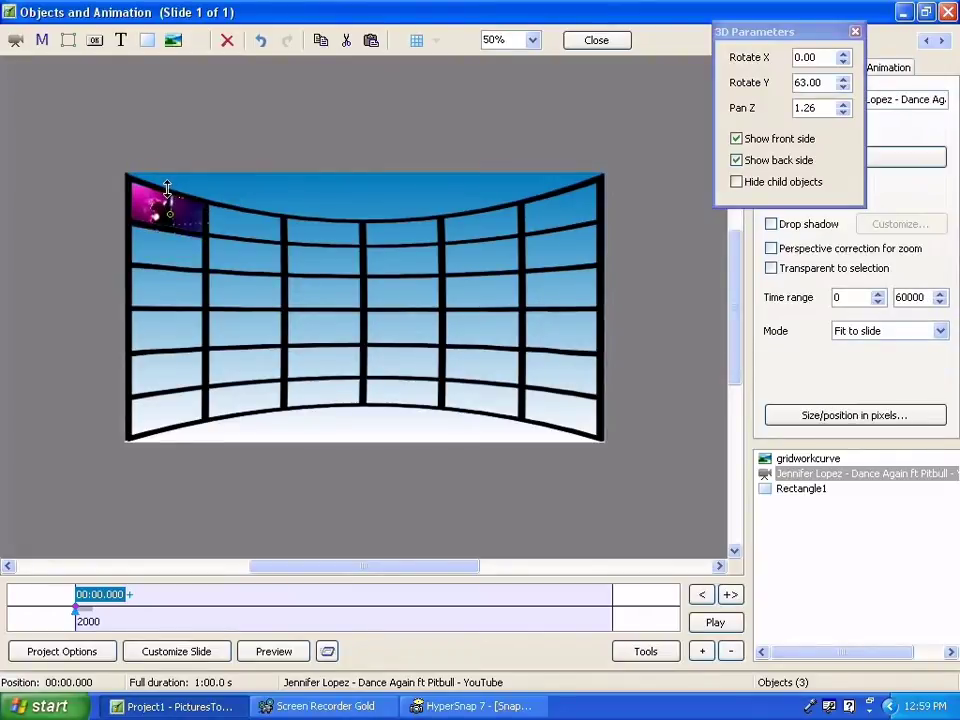
{"action": "left_click", "coordinate": [170, 189]}
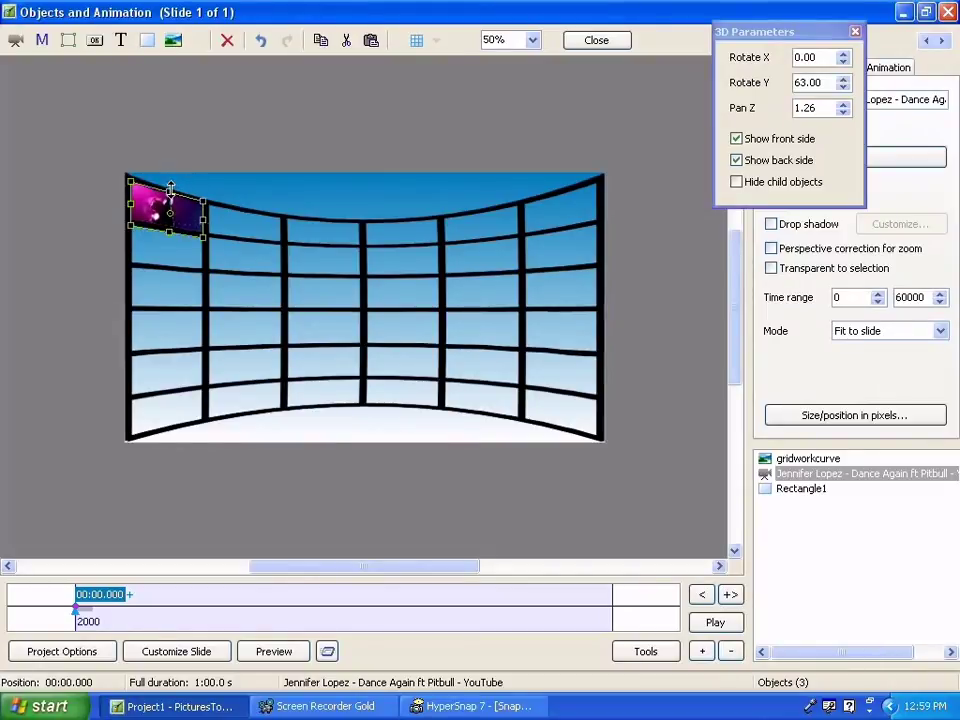
{"action": "left_click", "coordinate": [171, 188]}
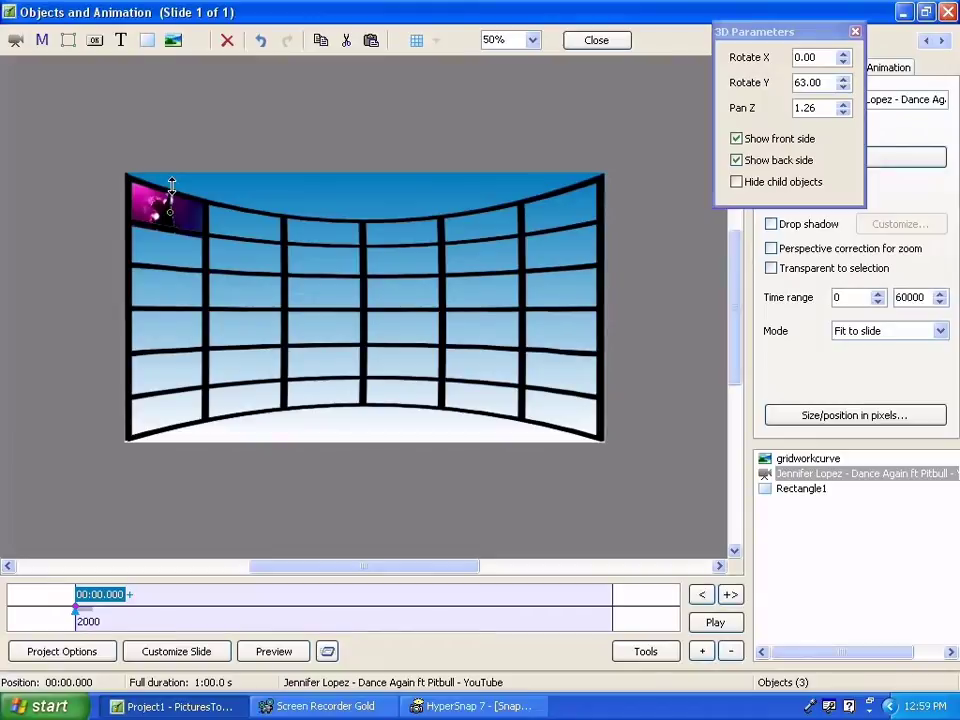
{"action": "left_click", "coordinate": [171, 188]}
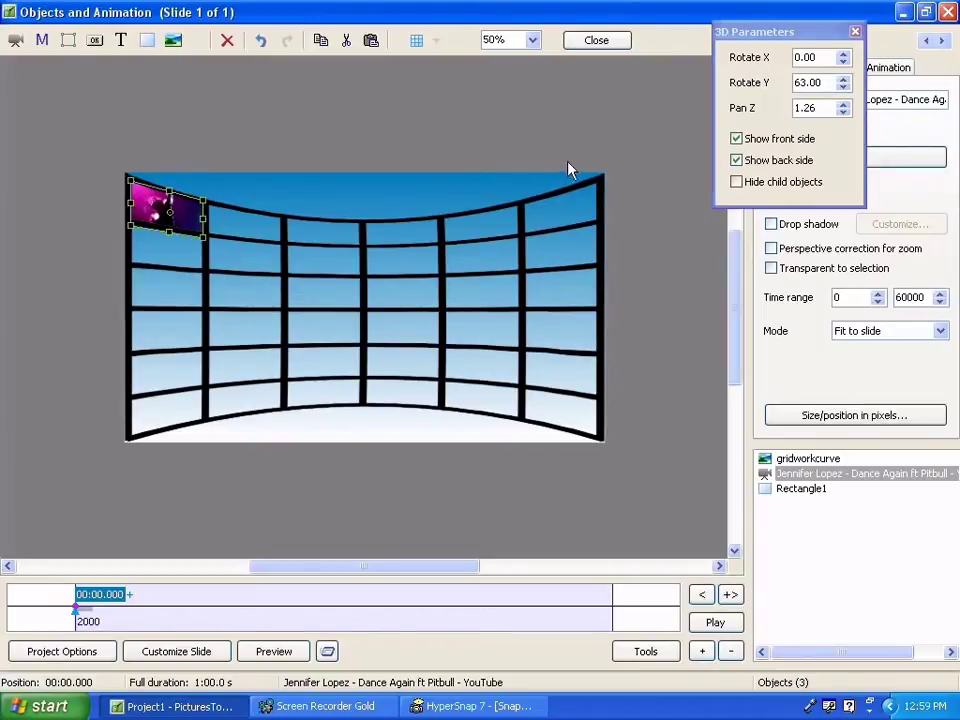
Clear the object selection and bring up the add-object menu on the object list.
{"action": "left_click", "coordinate": [804, 521]}
{"action": "left_click", "coordinate": [808, 516]}
{"action": "right_click", "coordinate": [815, 517]}
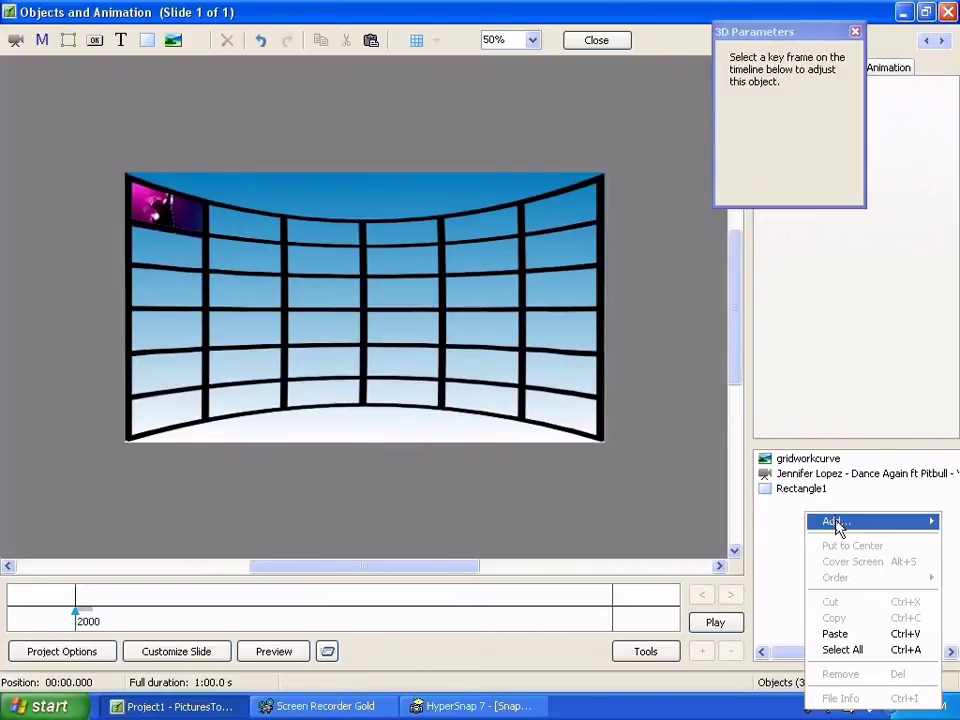
Add the Five Foot Two_(720p) video to the slide as a new object.
{"action": "mouse_move", "coordinate": [840, 523]}
{"action": "left_click", "coordinate": [690, 618]}
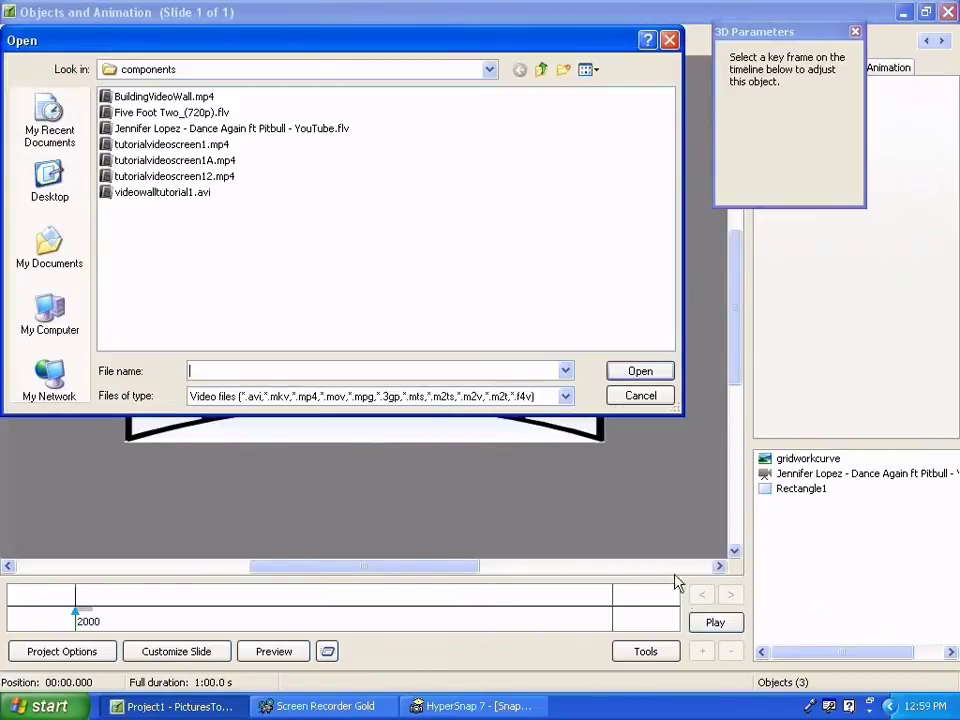
{"action": "double_click", "coordinate": [165, 113]}
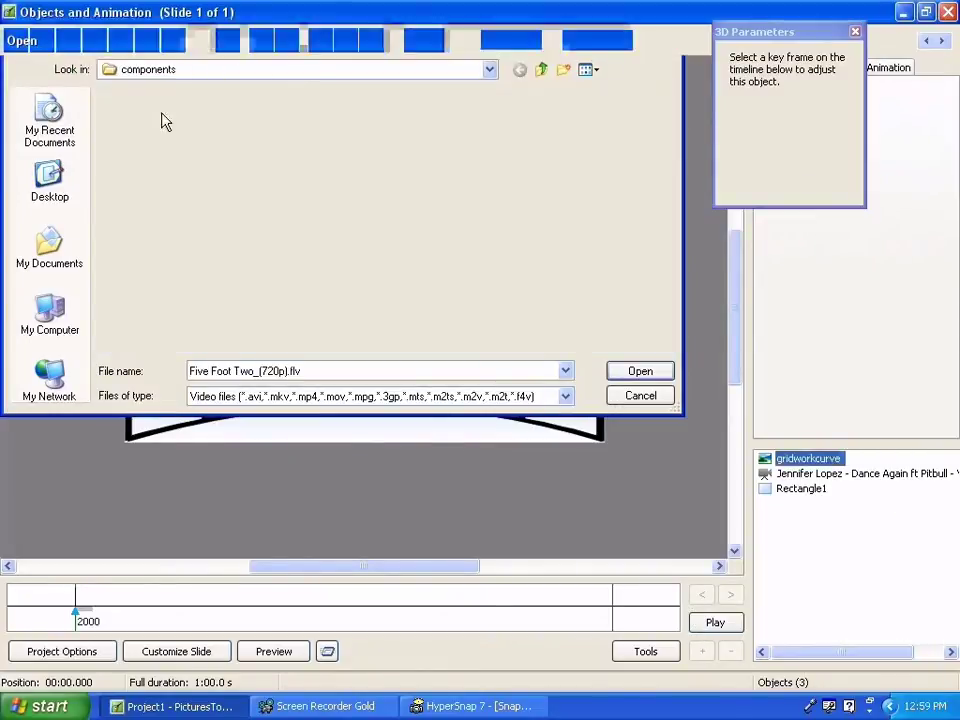
{"action": "left_click", "coordinate": [856, 33]}
Set the new video's start time to 10 seconds.
{"action": "left_click", "coordinate": [790, 70]}
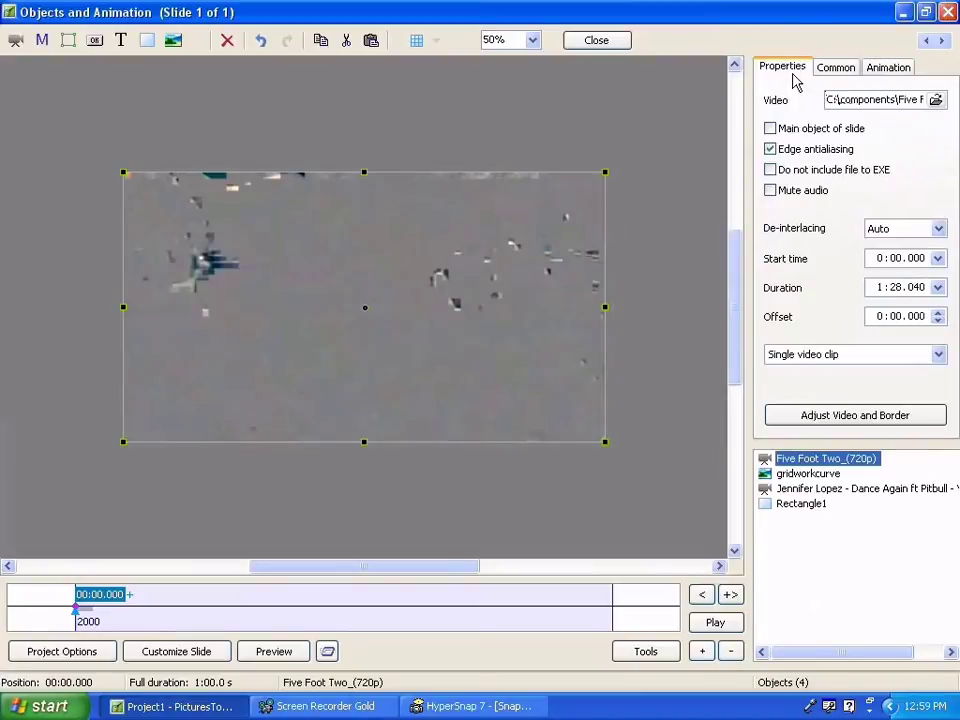
{"action": "left_click", "coordinate": [892, 257]}
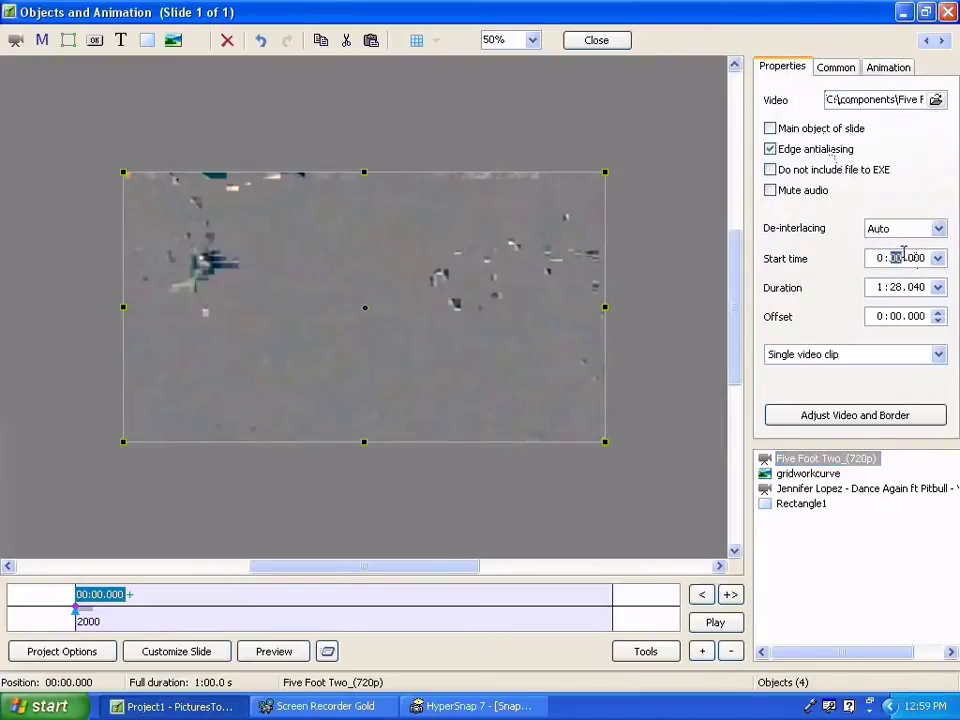
{"action": "type", "text": "10"}
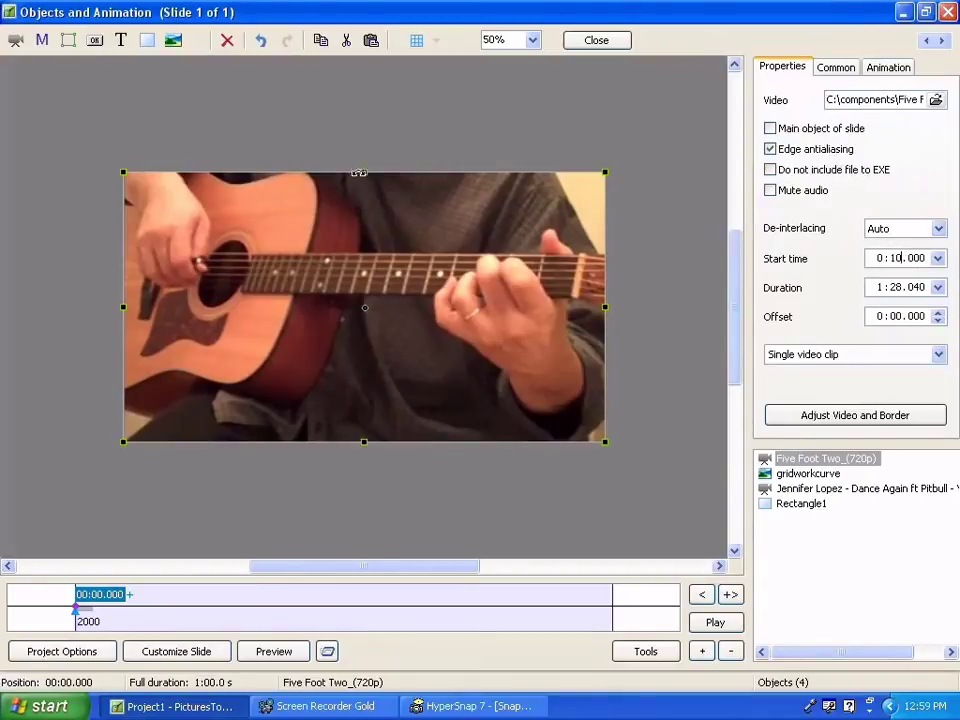
Shrink the Five Foot Two clip, send it behind the grid, and place it in the second top-row cell.
{"action": "left_click_drag", "start_coordinate": [362, 168], "coordinate": [362, 234]}
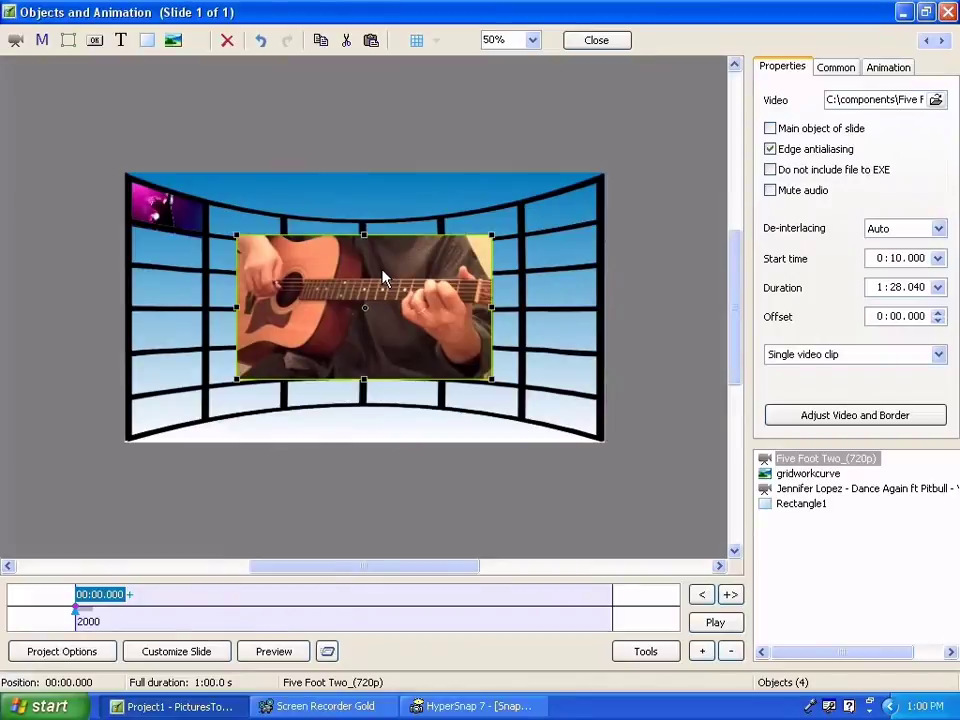
{"action": "key", "text": "ctrl+Down"}
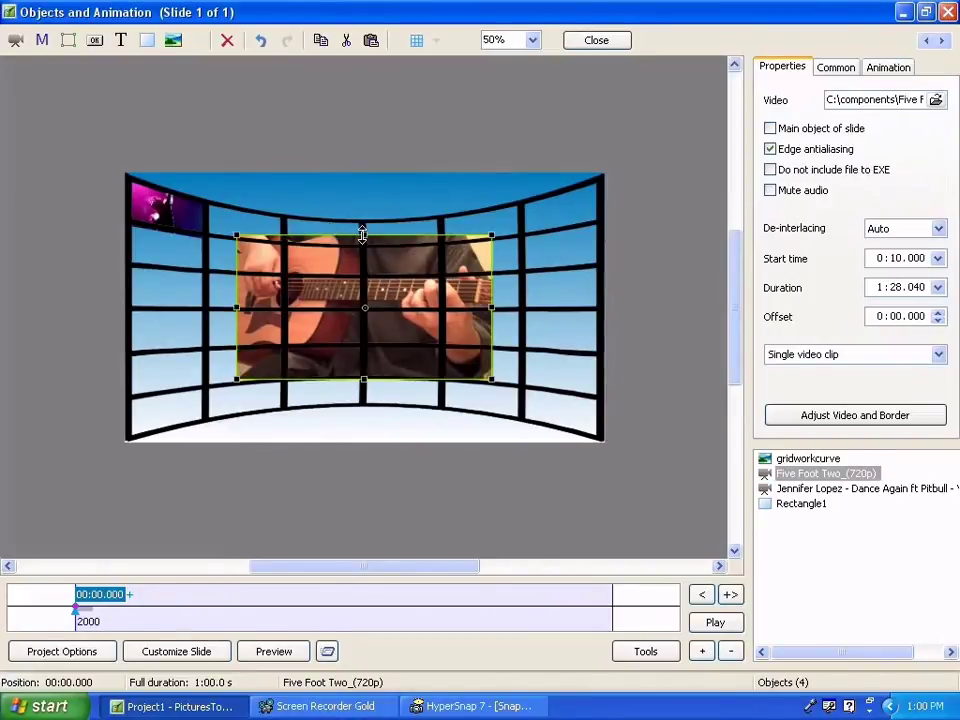
{"action": "left_click_drag", "start_coordinate": [362, 233], "coordinate": [249, 208]}
{"action": "key", "text": "ctrl+Tab"}
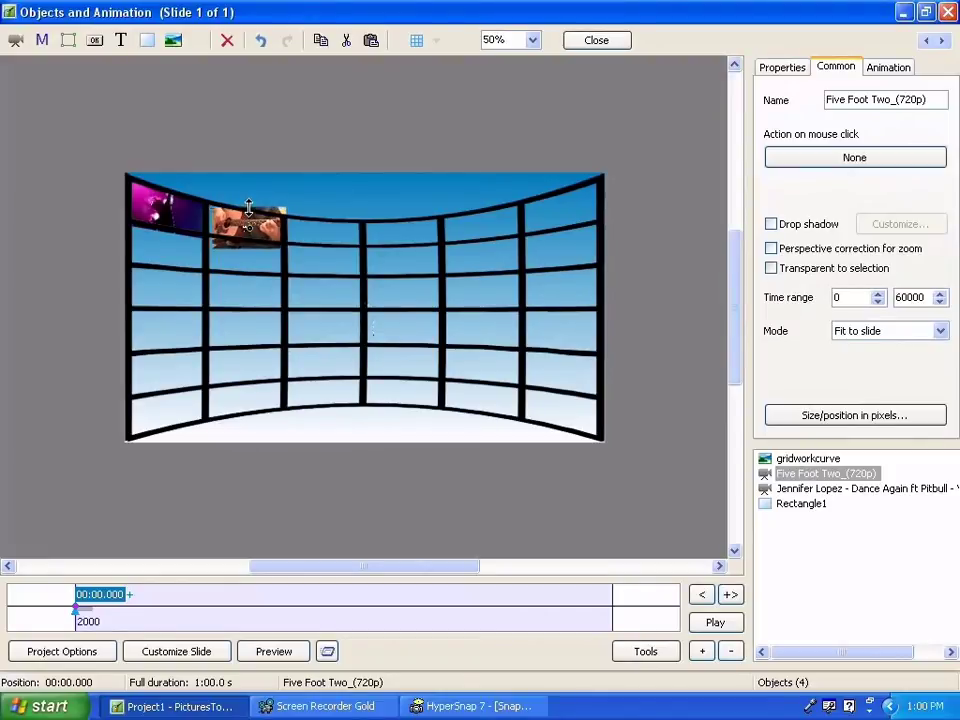
{"action": "left_click_drag", "start_coordinate": [249, 205], "coordinate": [249, 206]}
Raise the Five Foot Two clip's 3D Rotate Y to 43.00 degrees.
{"action": "left_click", "coordinate": [890, 67]}
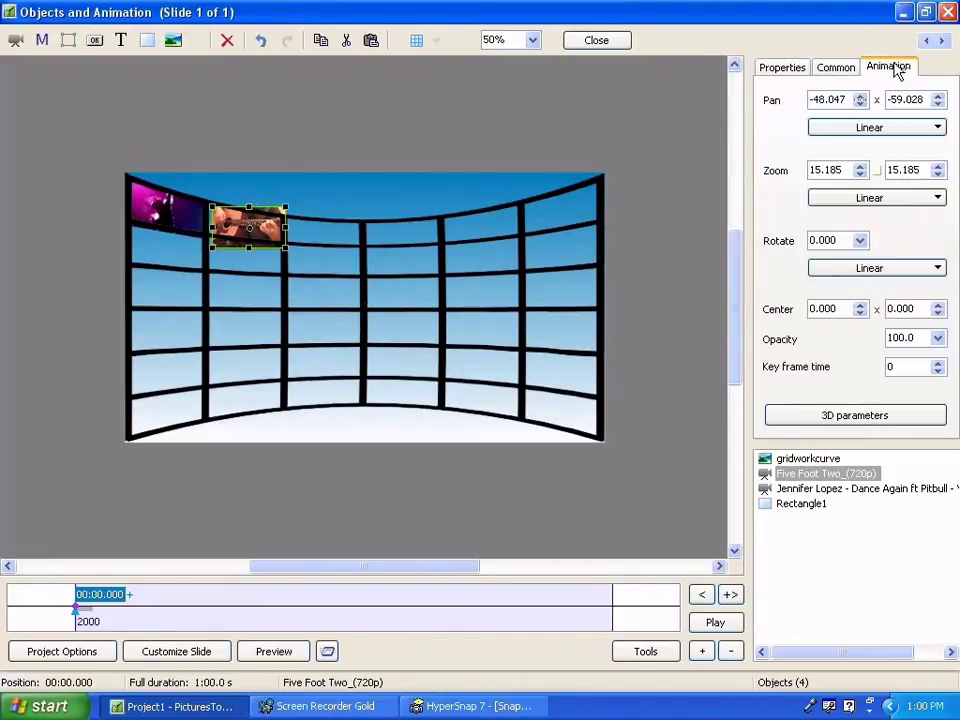
{"action": "left_click", "coordinate": [861, 419]}
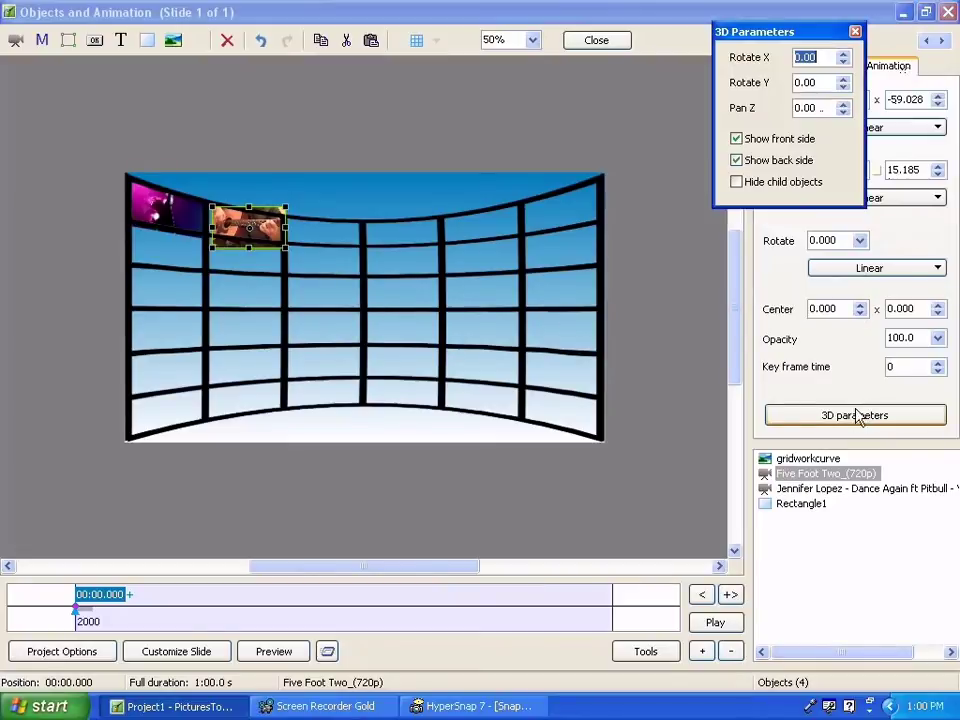
{"action": "left_click", "coordinate": [844, 88]}
{"action": "left_click", "coordinate": [843, 78]}
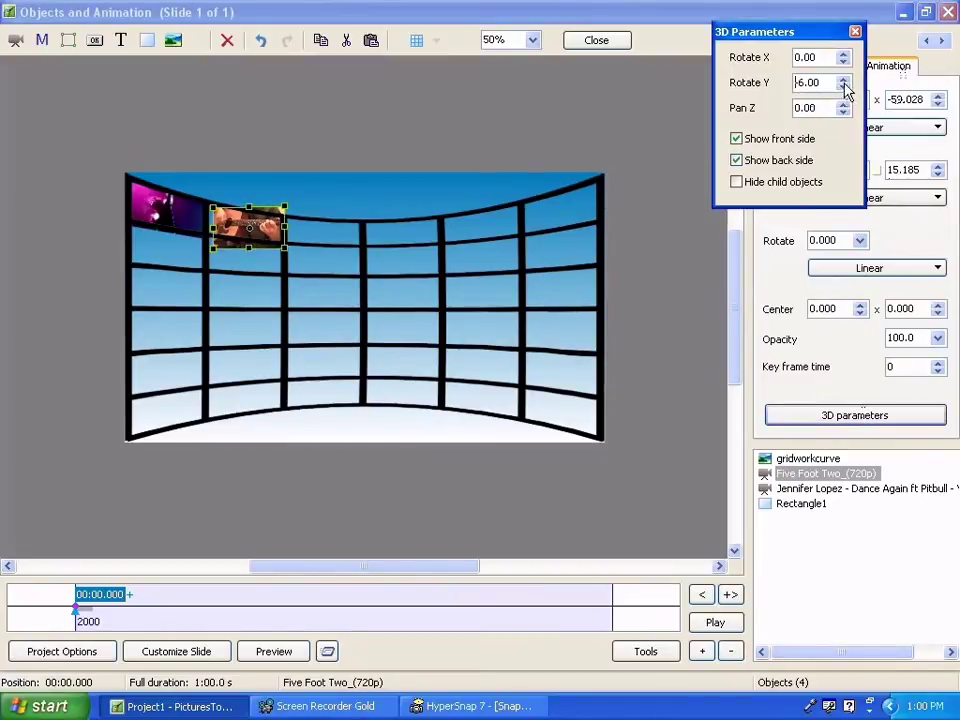
{"action": "left_click", "coordinate": [843, 78]}
{"action": "left_click", "coordinate": [843, 78]}
{"action": "left_click", "coordinate": [843, 78]}
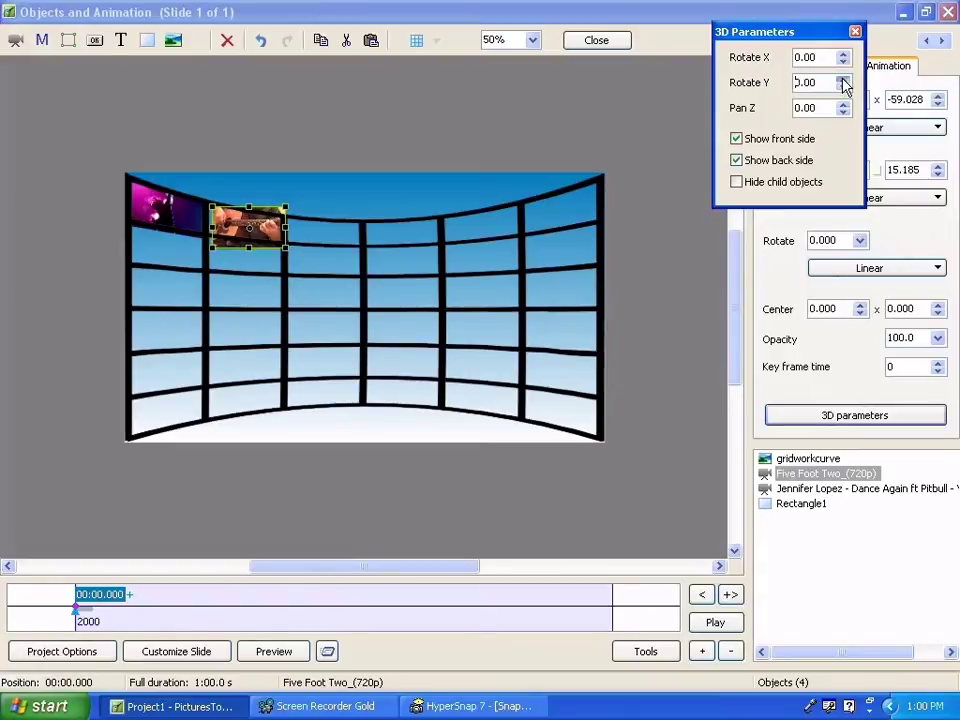
{"action": "left_click", "coordinate": [843, 78]}
{"action": "left_click", "coordinate": [843, 78]}
{"action": "left_click", "coordinate": [843, 78]}
{"action": "left_click", "coordinate": [843, 79]}
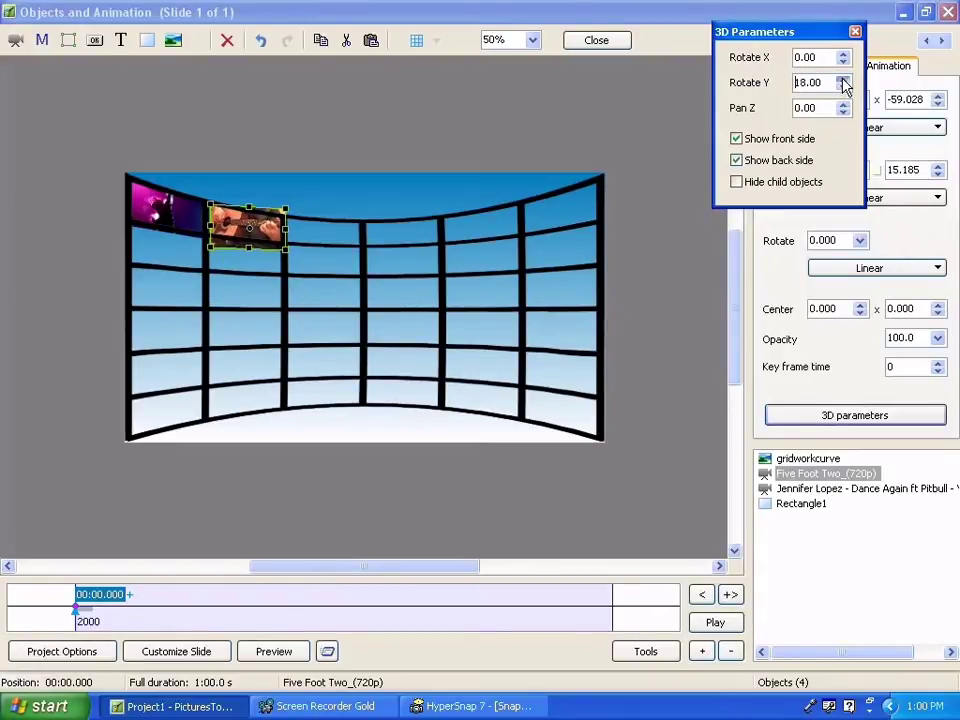
{"action": "left_click", "coordinate": [843, 79]}
{"action": "left_click", "coordinate": [843, 79]}
{"action": "left_click", "coordinate": [843, 79]}
{"action": "left_click", "coordinate": [843, 79]}
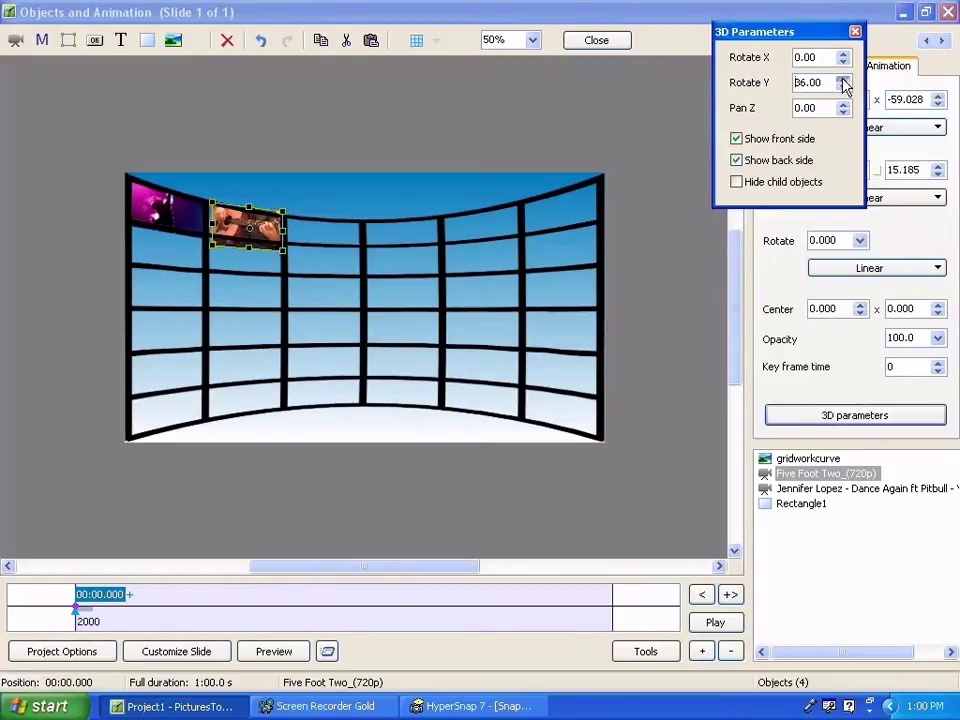
{"action": "left_click", "coordinate": [843, 79]}
{"action": "left_click", "coordinate": [843, 79]}
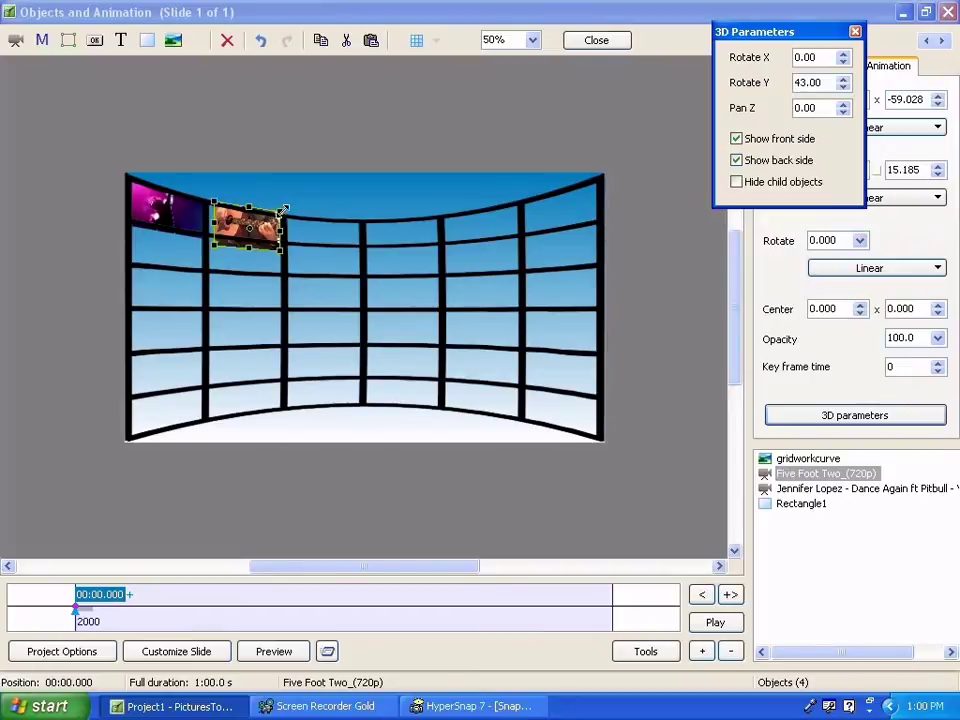
Adjust the tilted clip's sides to fit its curved cell at Pan Z -1.26, then deselect it.
{"action": "left_click_drag", "start_coordinate": [284, 216], "coordinate": [277, 217]}
{"action": "left_click", "coordinate": [250, 240]}
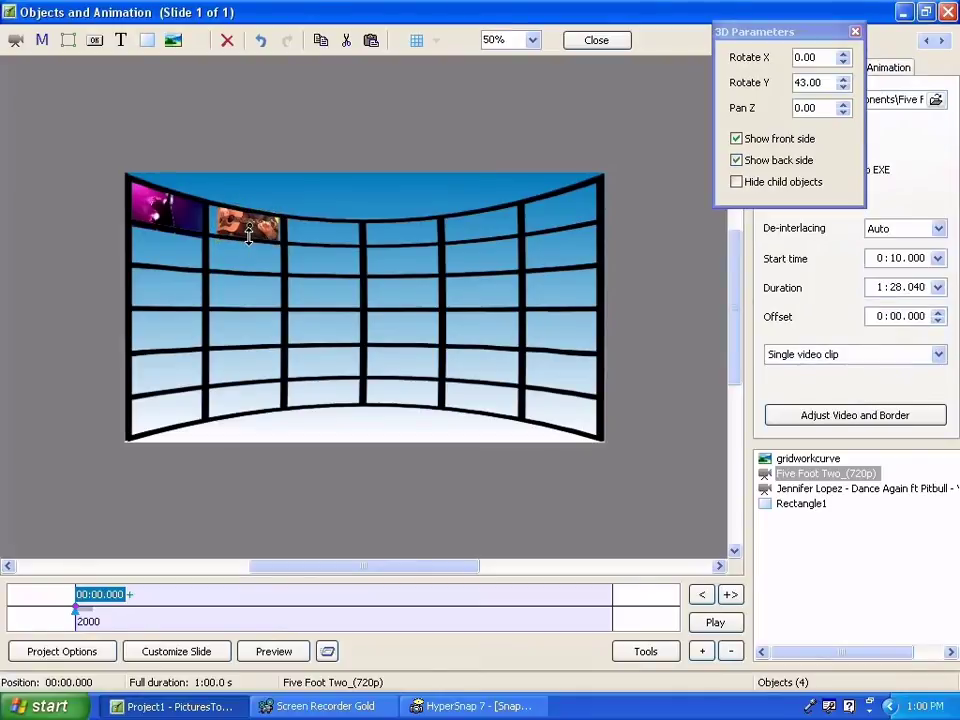
{"action": "mouse_move", "coordinate": [213, 220]}
{"action": "left_mouse_down"}
{"action": "mouse_move", "coordinate": [195, 214]}
{"action": "mouse_move", "coordinate": [203, 213]}
{"action": "left_mouse_up"}
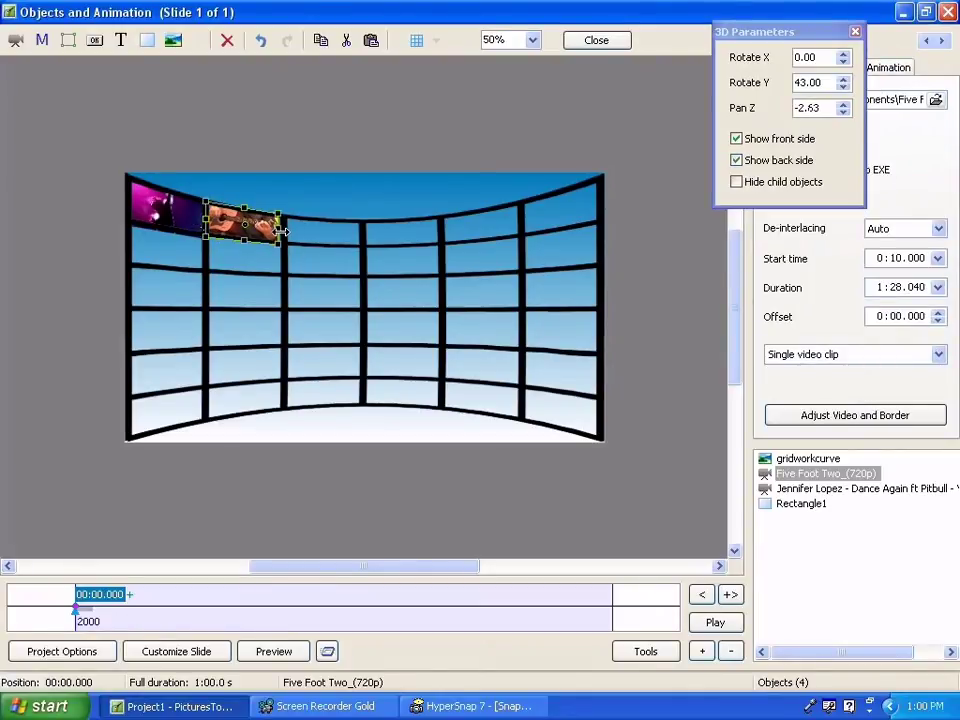
{"action": "left_click_drag", "start_coordinate": [283, 231], "coordinate": [294, 228]}
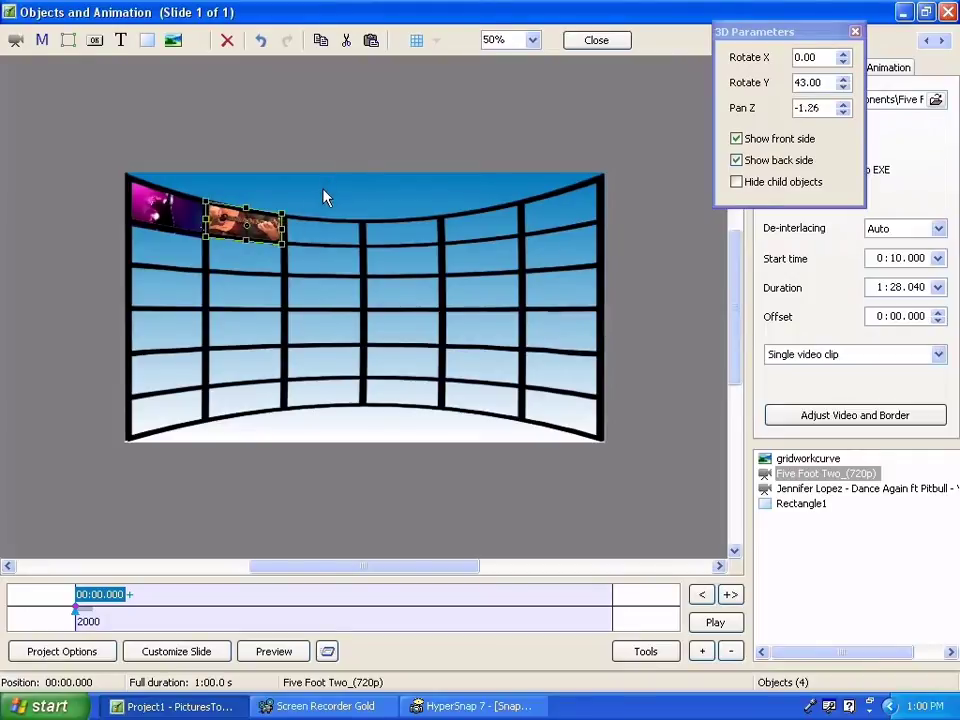
{"action": "left_click", "coordinate": [323, 197]}
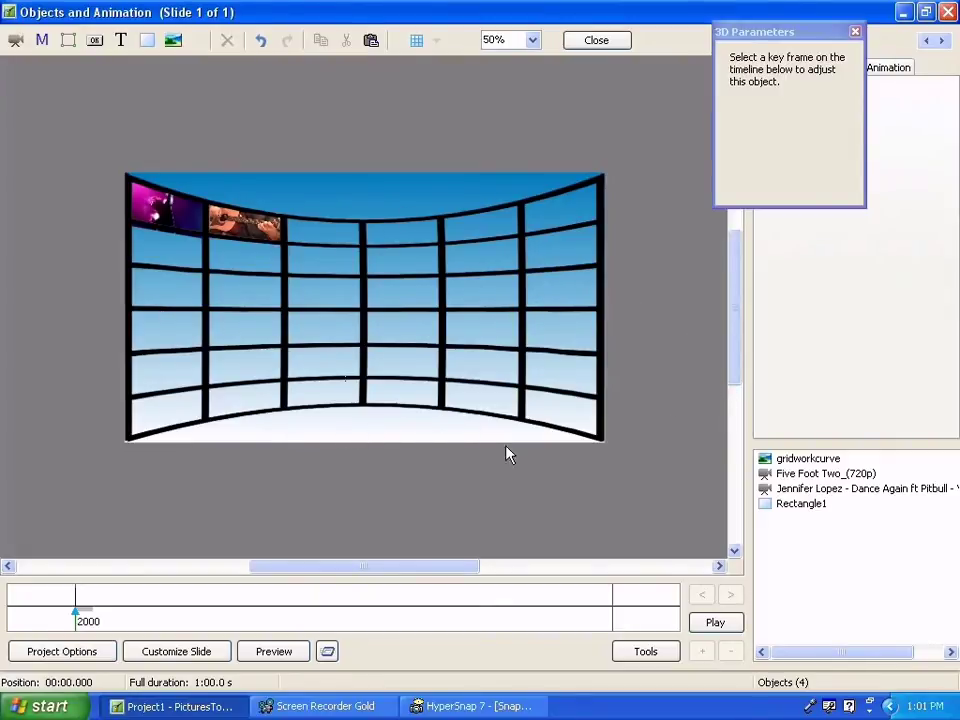
Add the Dance Again video to the slide as a new full-slide object.
{"action": "left_click", "coordinate": [786, 542]}
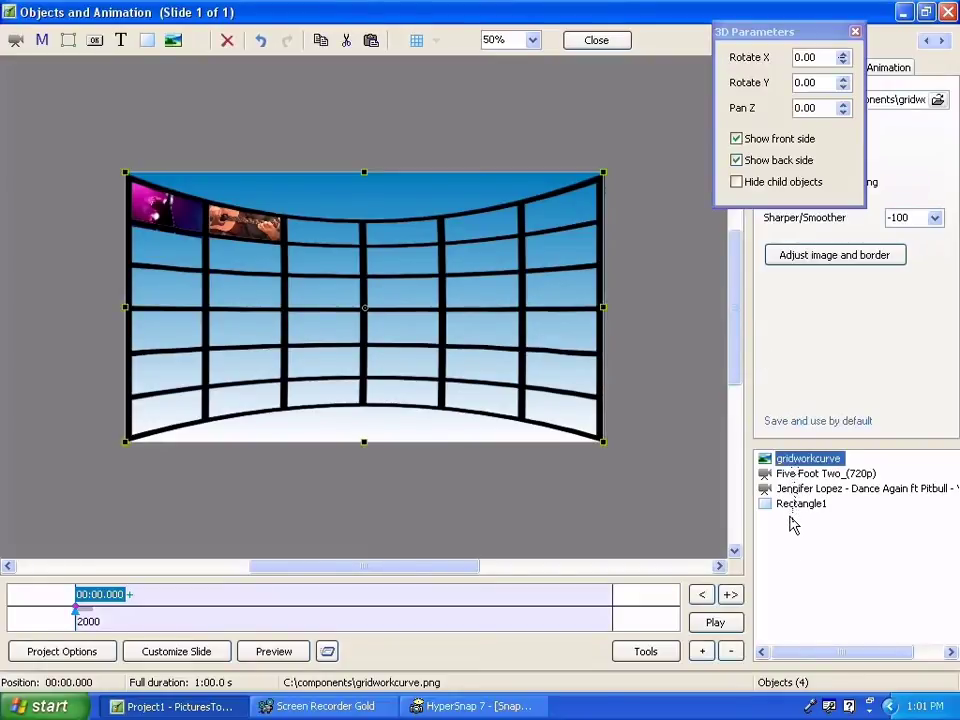
{"action": "left_click", "coordinate": [792, 528]}
{"action": "right_click", "coordinate": [790, 528]}
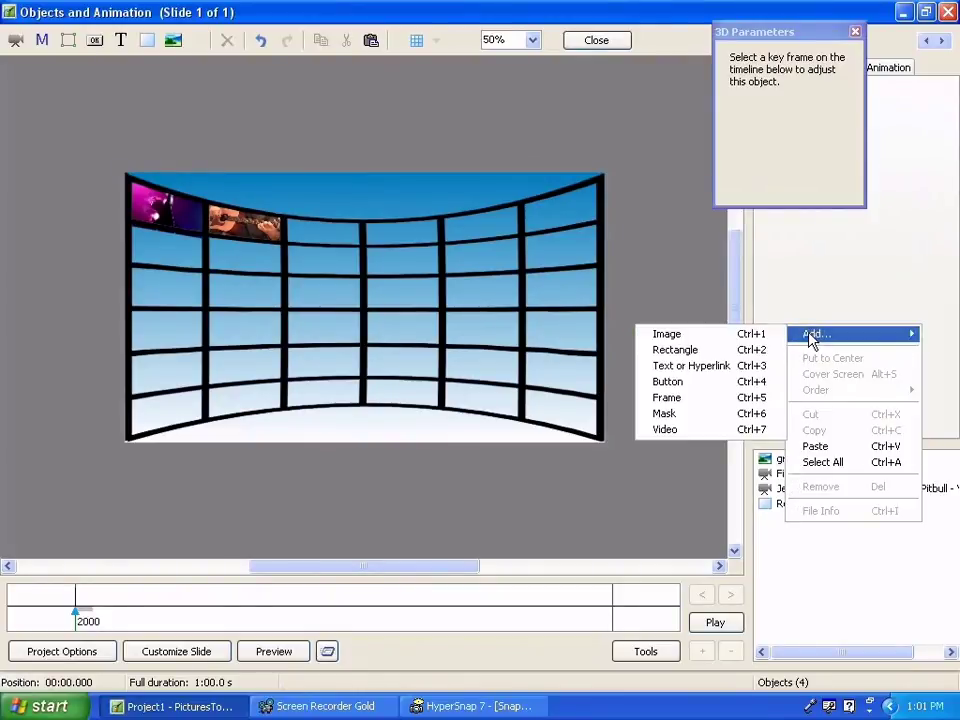
{"action": "left_click", "coordinate": [664, 430]}
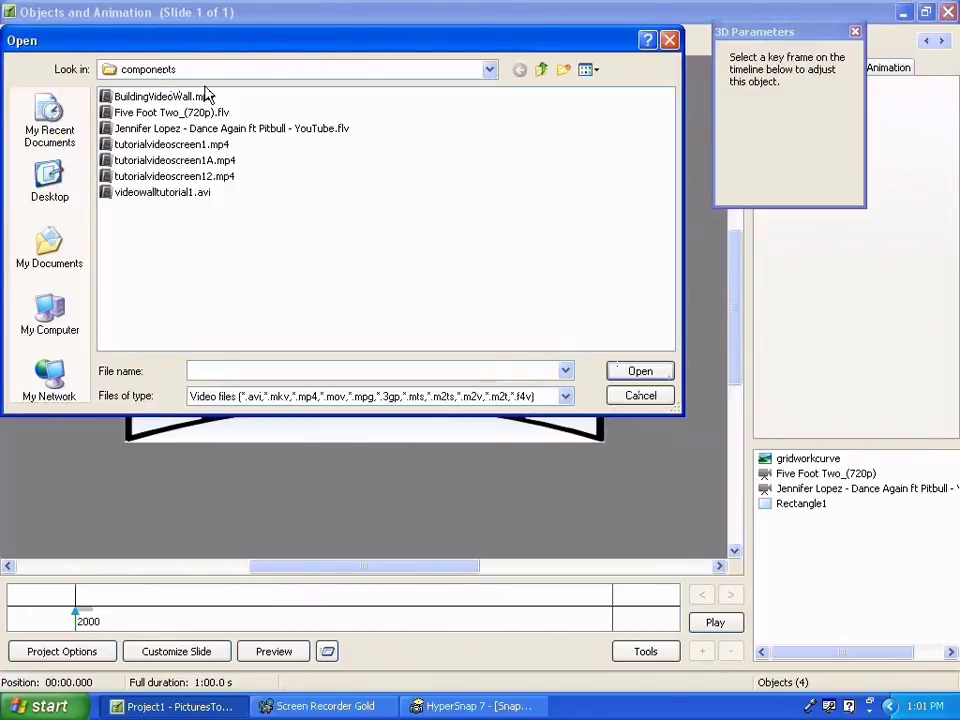
{"action": "double_click", "coordinate": [183, 134]}
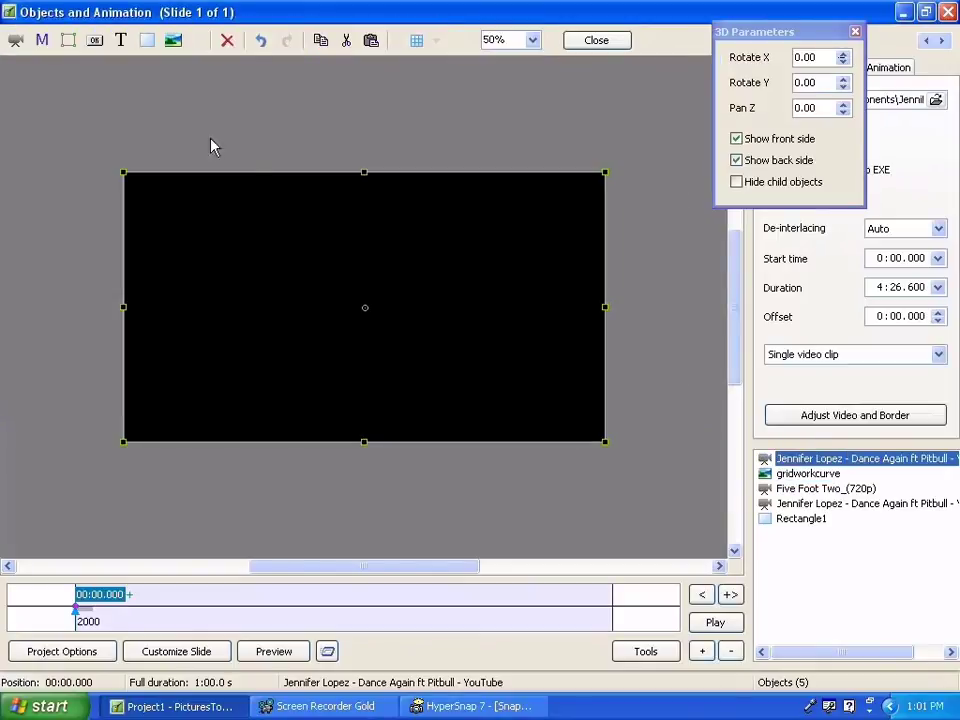
Delete the gridworkcurve image, the old Dance Again video and Rectangle1.
{"action": "left_click", "coordinate": [793, 475]}
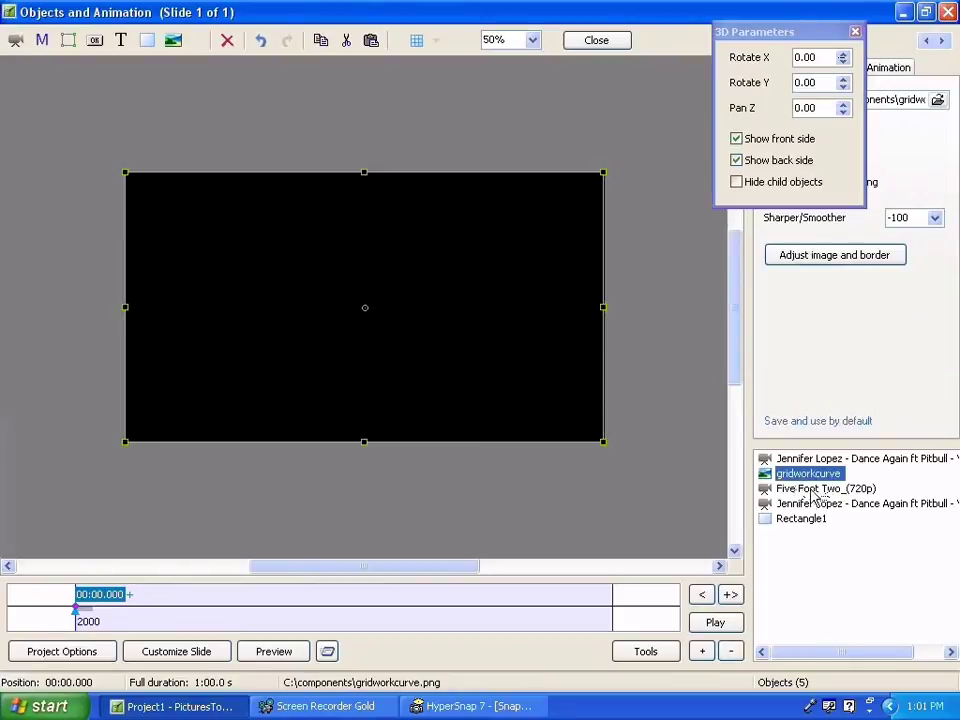
{"action": "key", "text": "Delete"}
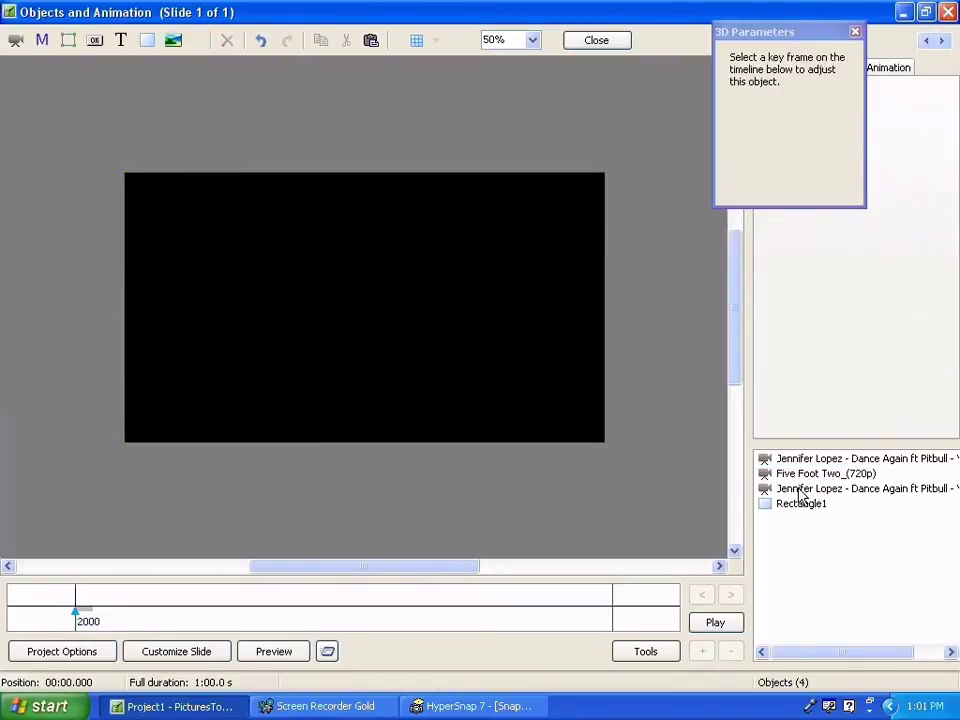
{"action": "left_click", "coordinate": [800, 489]}
{"action": "key", "text": "Delete"}
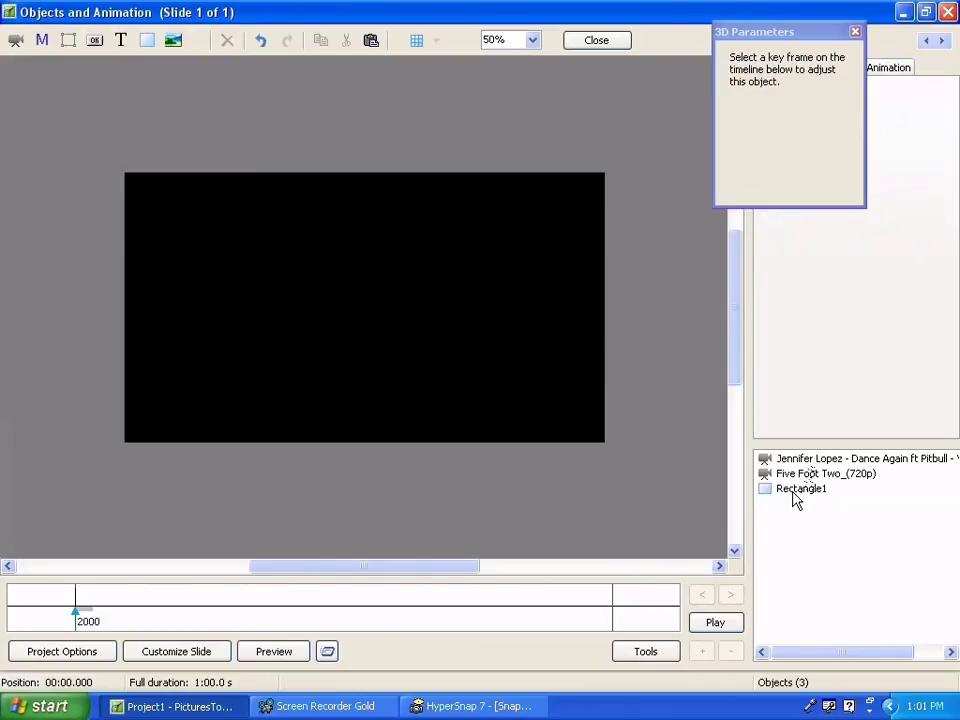
{"action": "left_click", "coordinate": [791, 494]}
{"action": "key", "text": "Delete"}
{"action": "right_click", "coordinate": [791, 501]}
{"action": "mouse_move", "coordinate": [814, 510]}
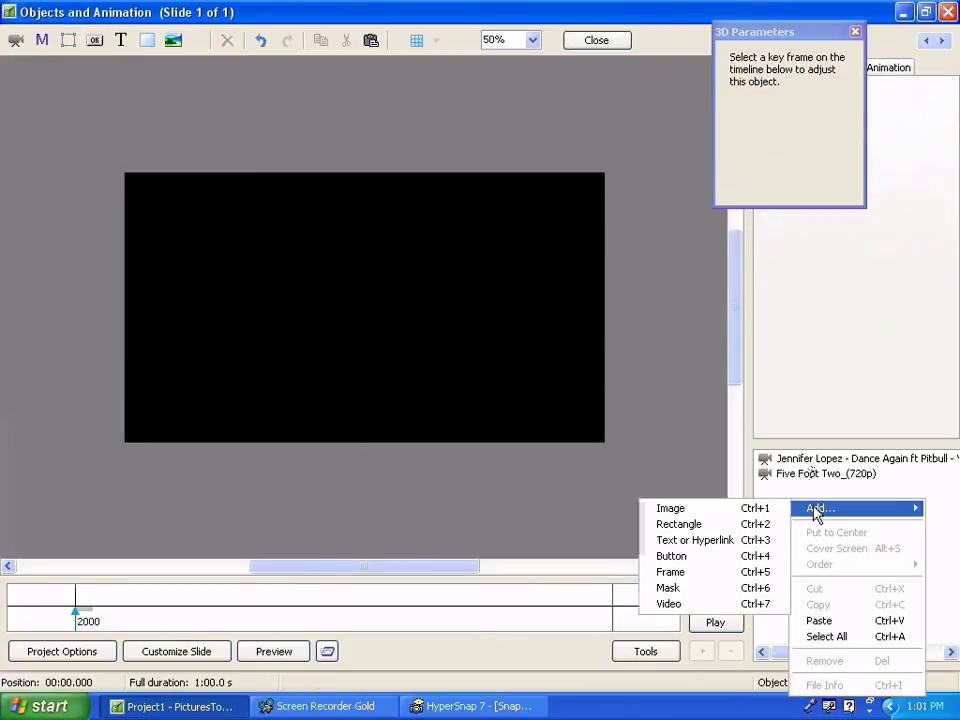
Add the gridworkcurve2.png image over the Dance Again video, then reselect the video.
{"action": "left_click", "coordinate": [696, 512]}
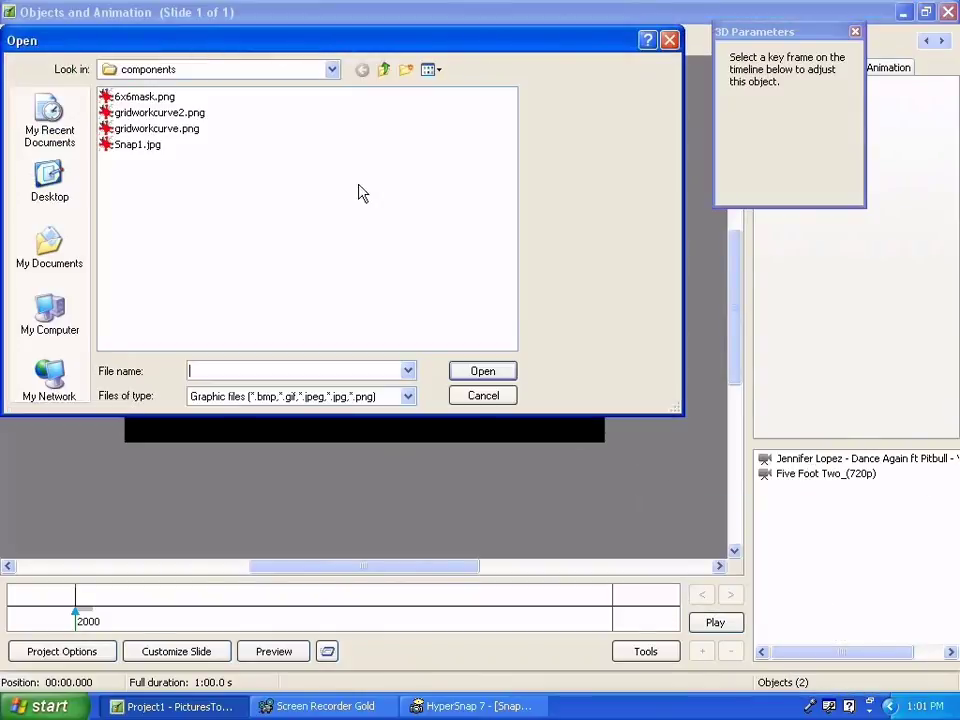
{"action": "double_click", "coordinate": [135, 114]}
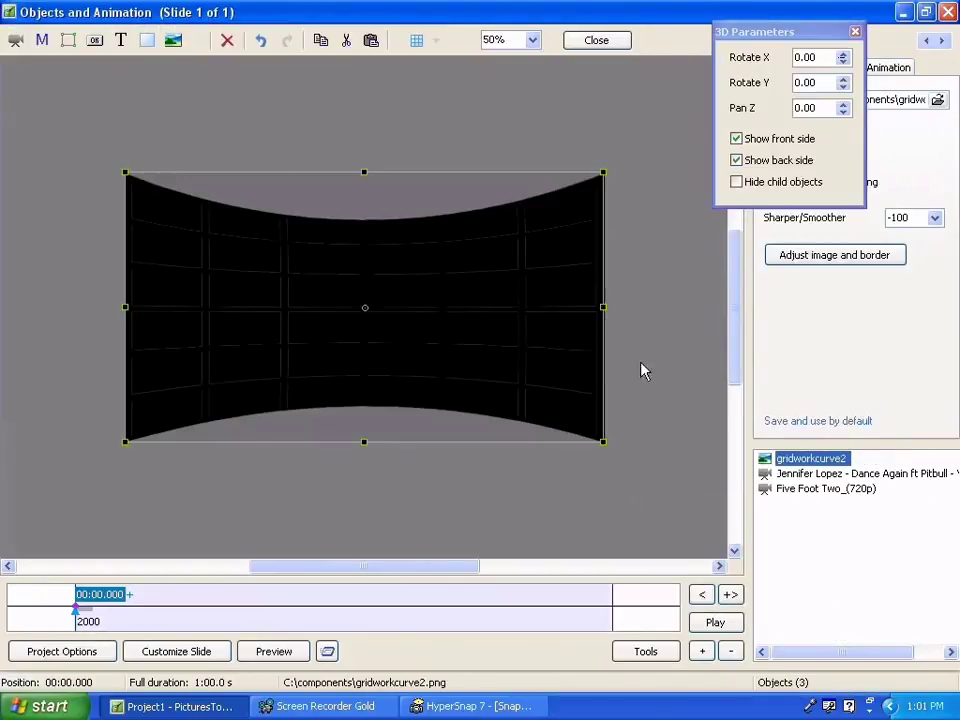
{"action": "left_click", "coordinate": [793, 474]}
{"action": "left_click_drag", "start_coordinate": [829, 22], "coordinate": [710, 16]}
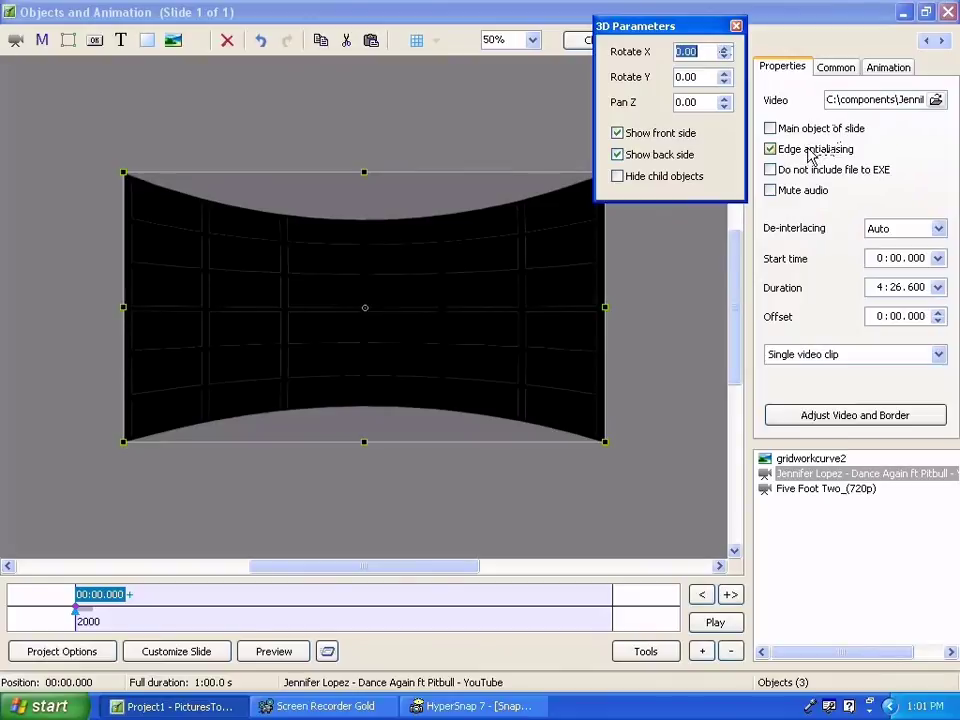
Mute the Dance Again video's audio and set its start time to 0:59.
{"action": "left_click", "coordinate": [772, 191]}
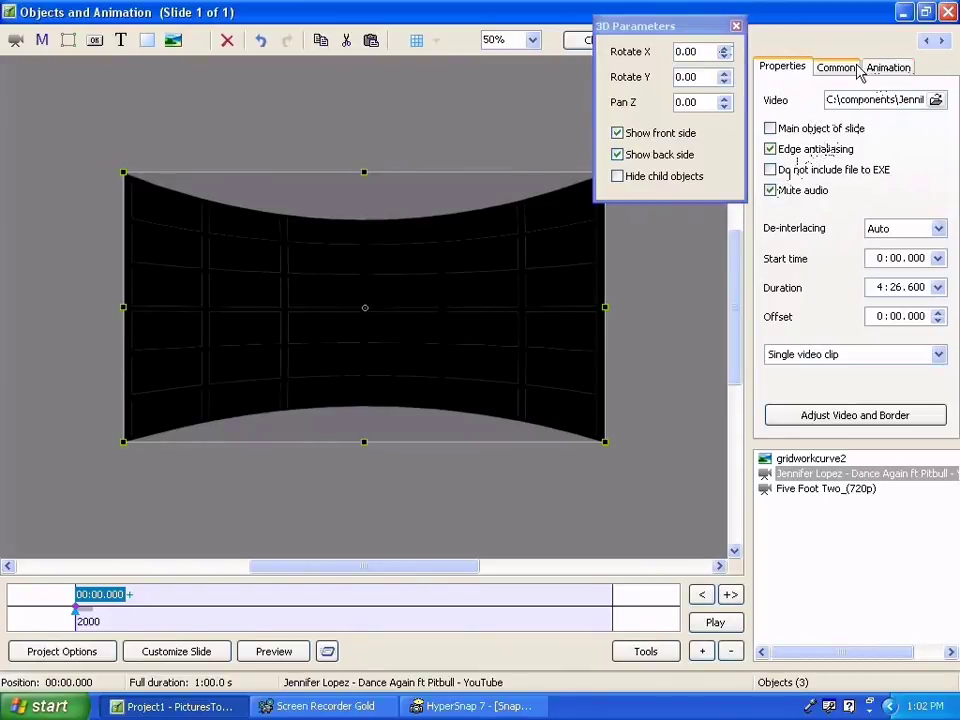
{"action": "left_click", "coordinate": [882, 68]}
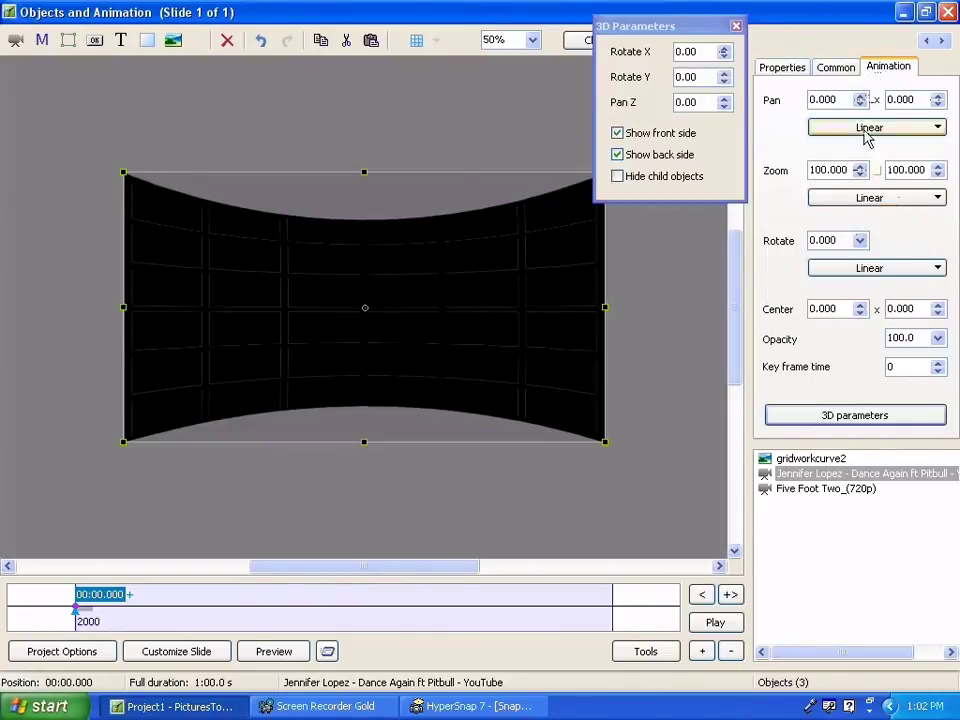
{"action": "left_click", "coordinate": [779, 70]}
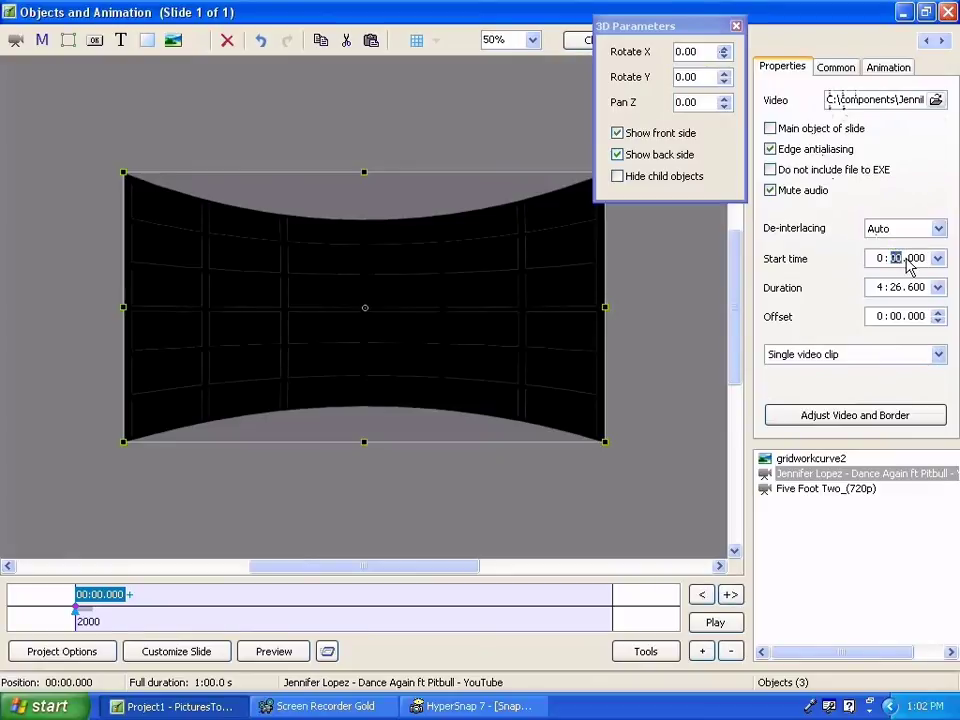
{"action": "type", "text": "59"}
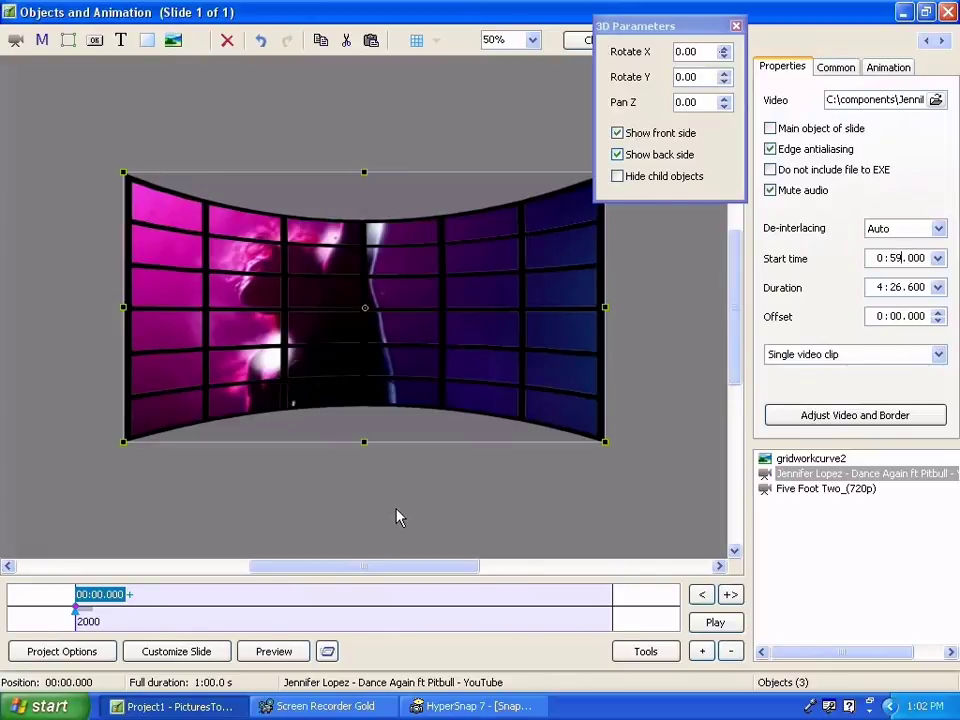
{"action": "left_click", "coordinate": [260, 652]}
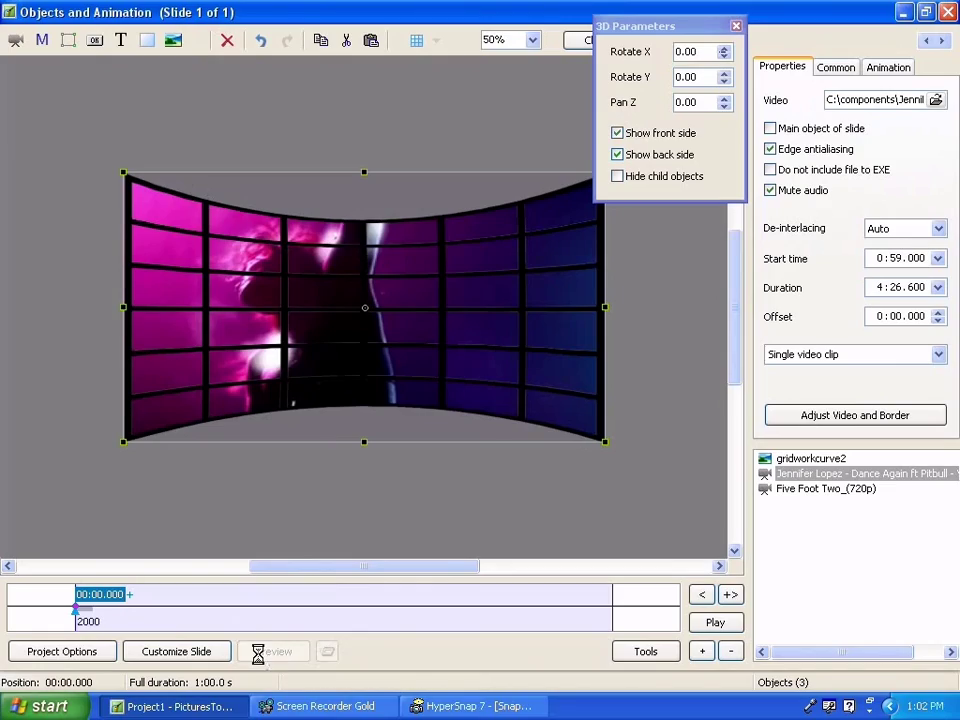